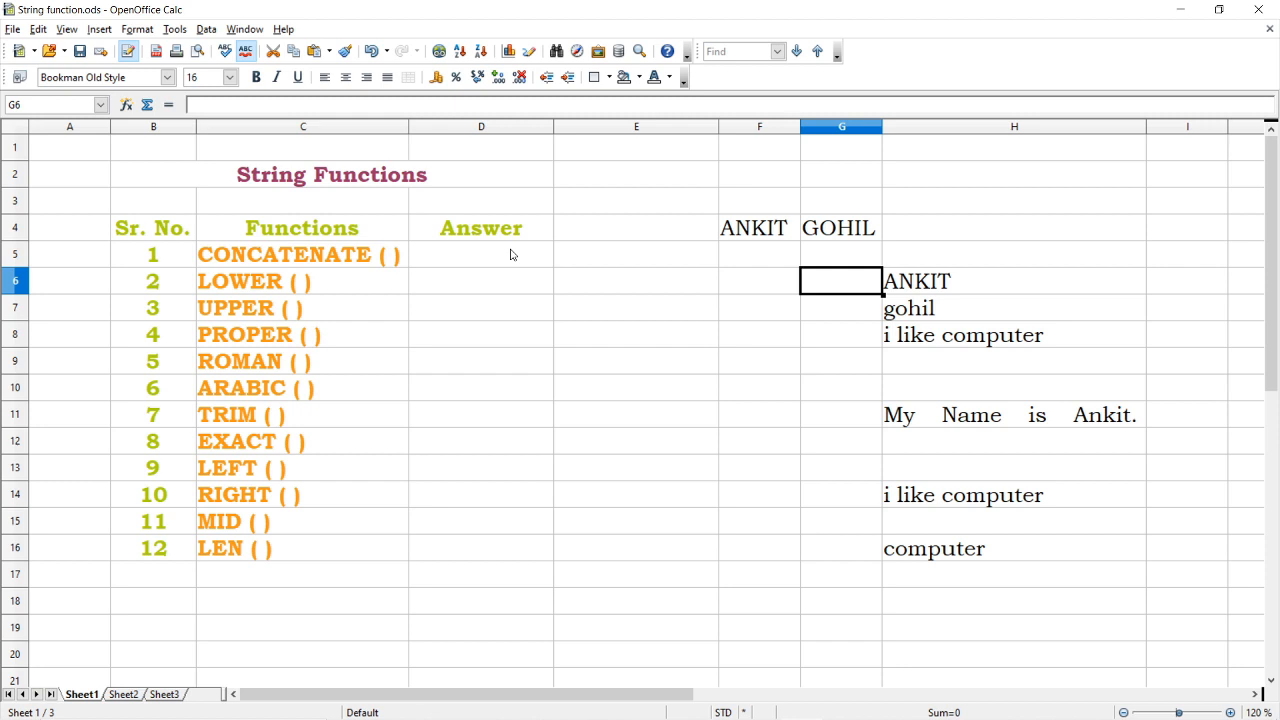
- Enter =CONCATENATE("ICE";"CREAM") in D5 so it displays ICECREAM
click(510, 255)
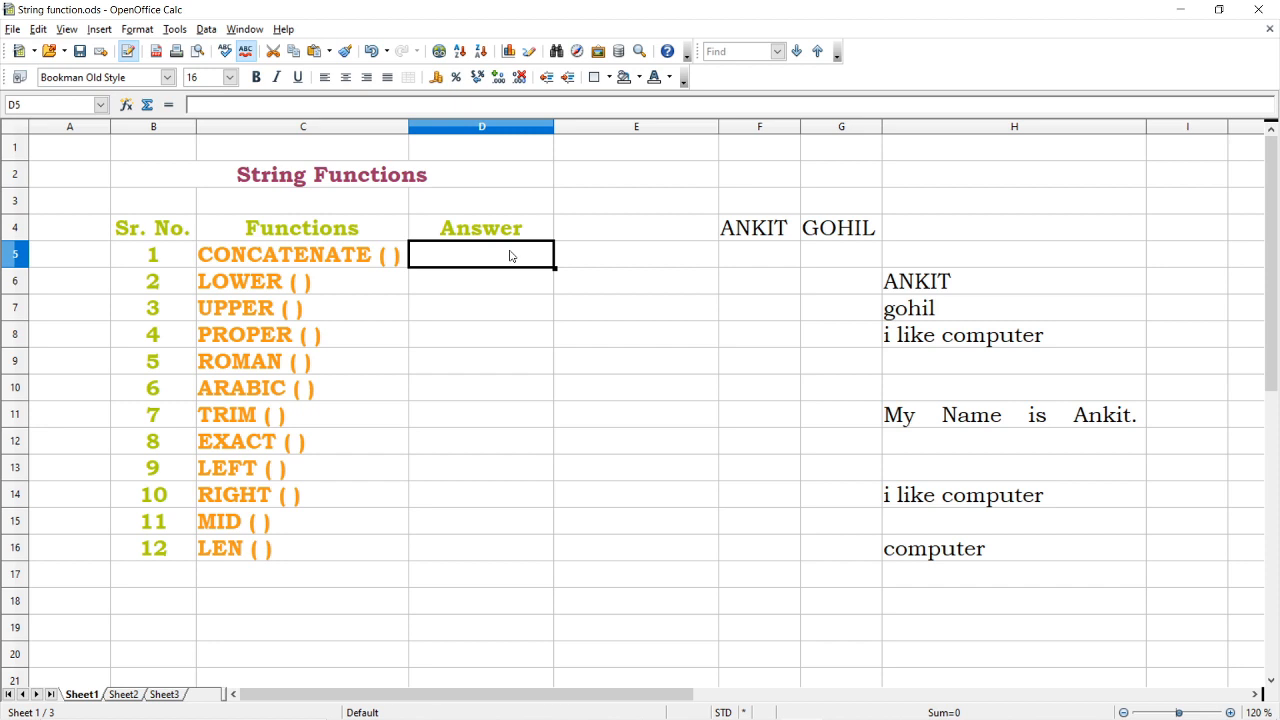
text(=CO)
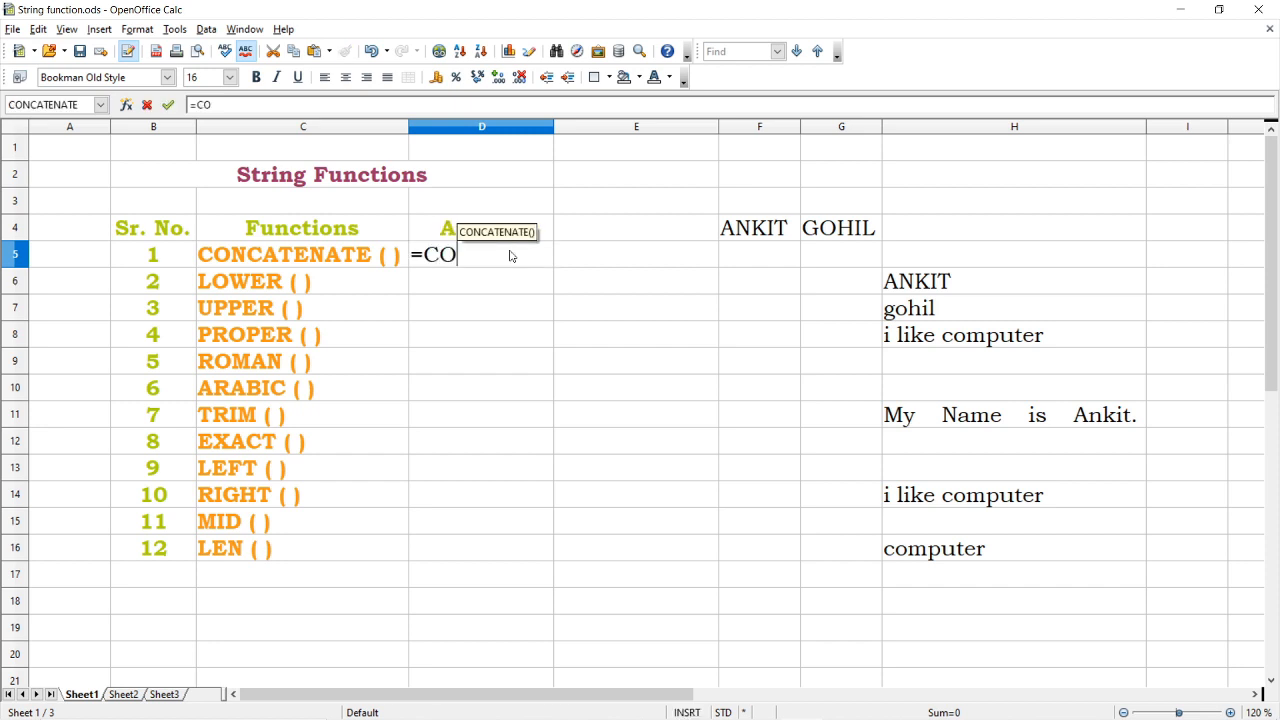
text(NCATENATE)
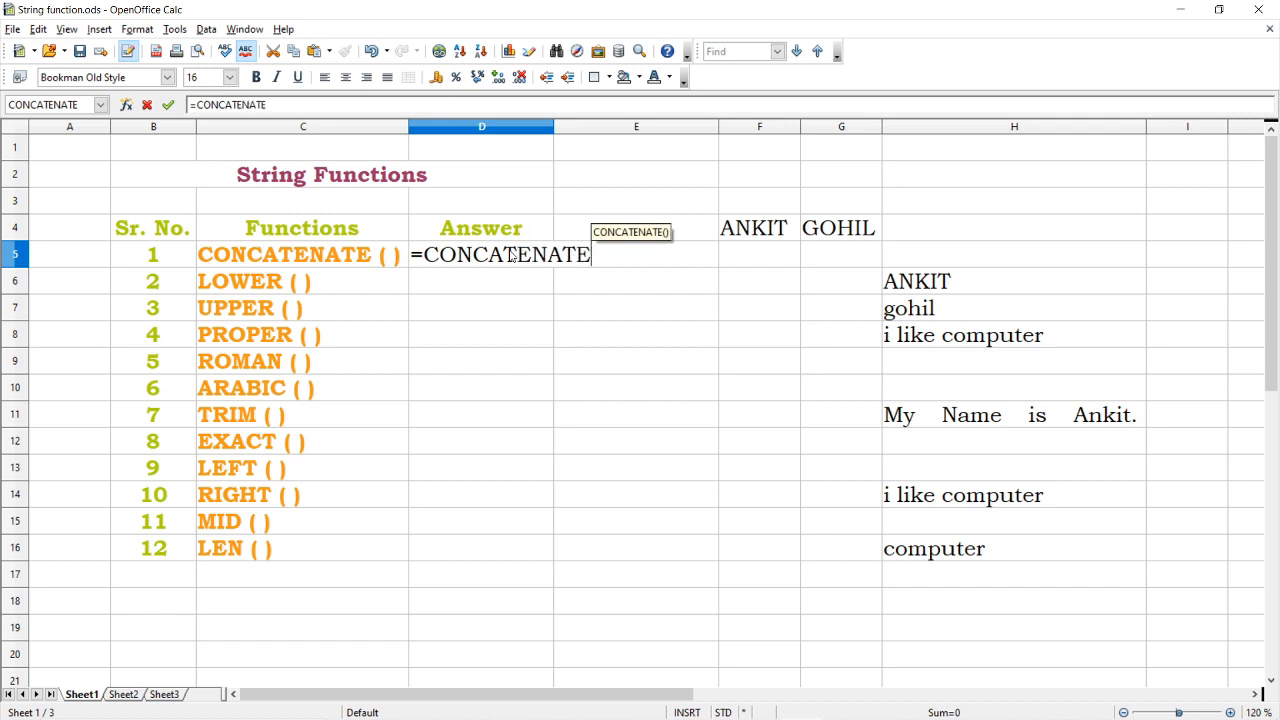
text(()
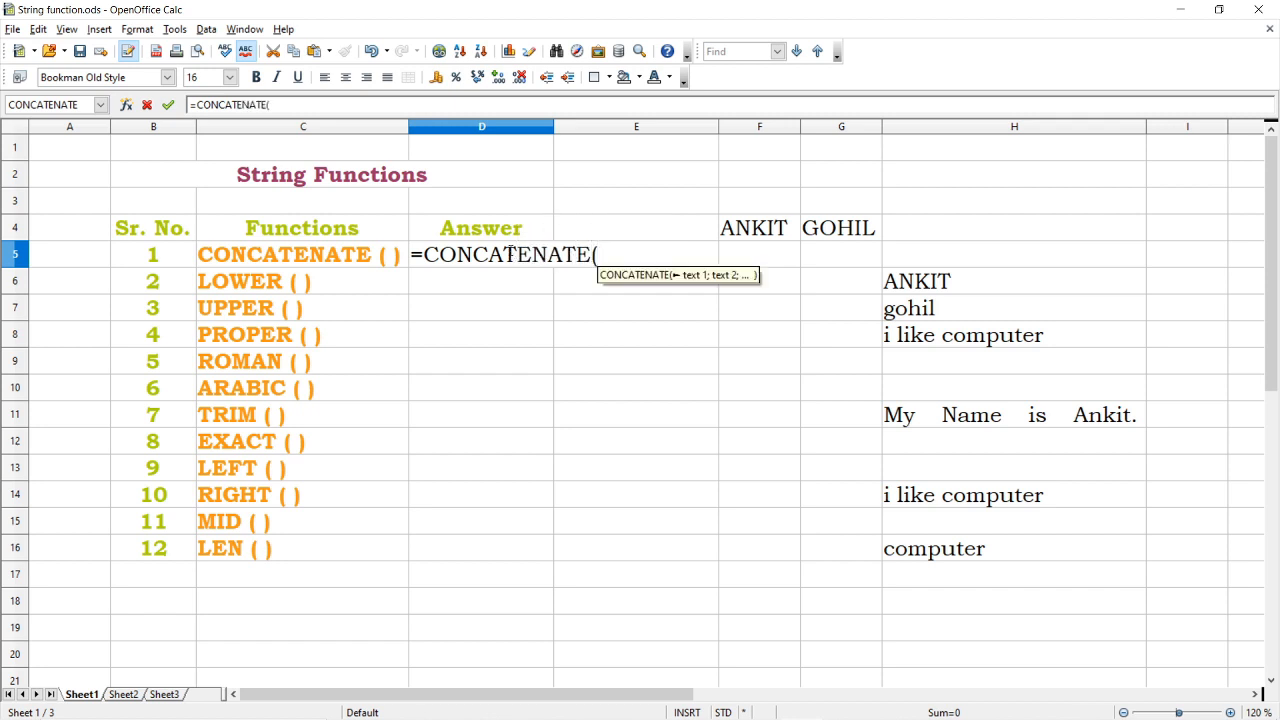
text(")
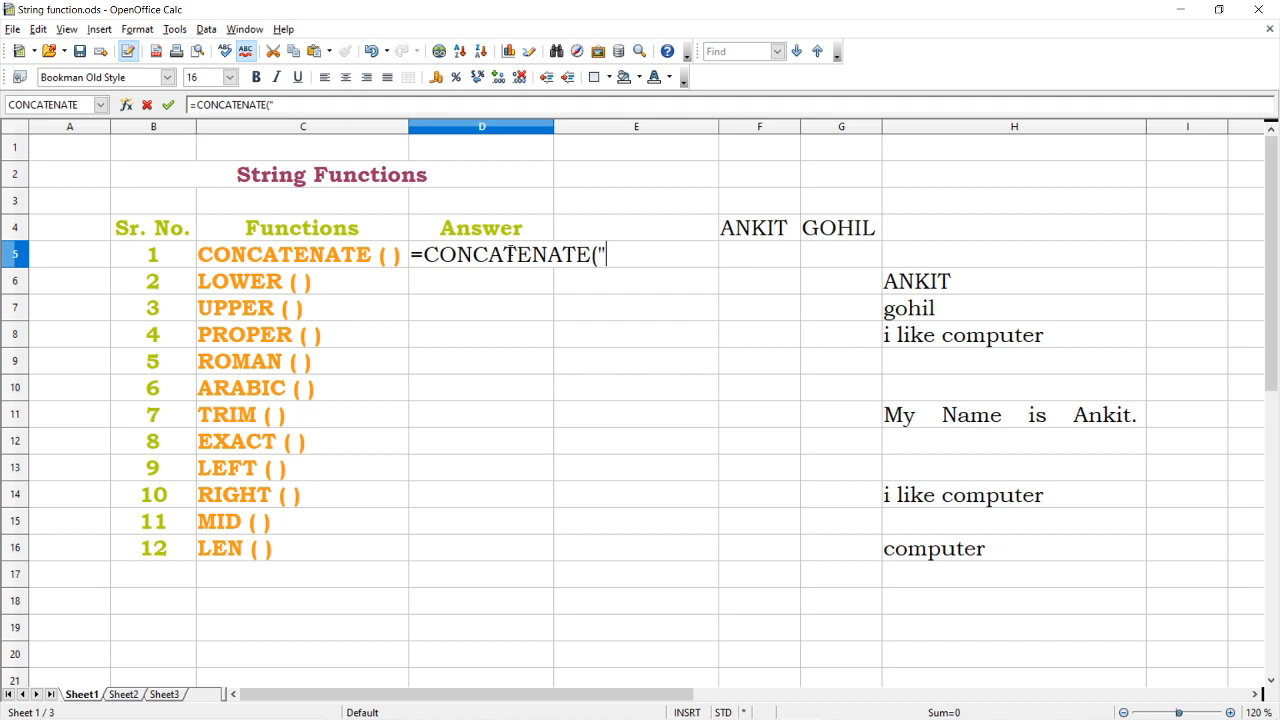
text(ICE")
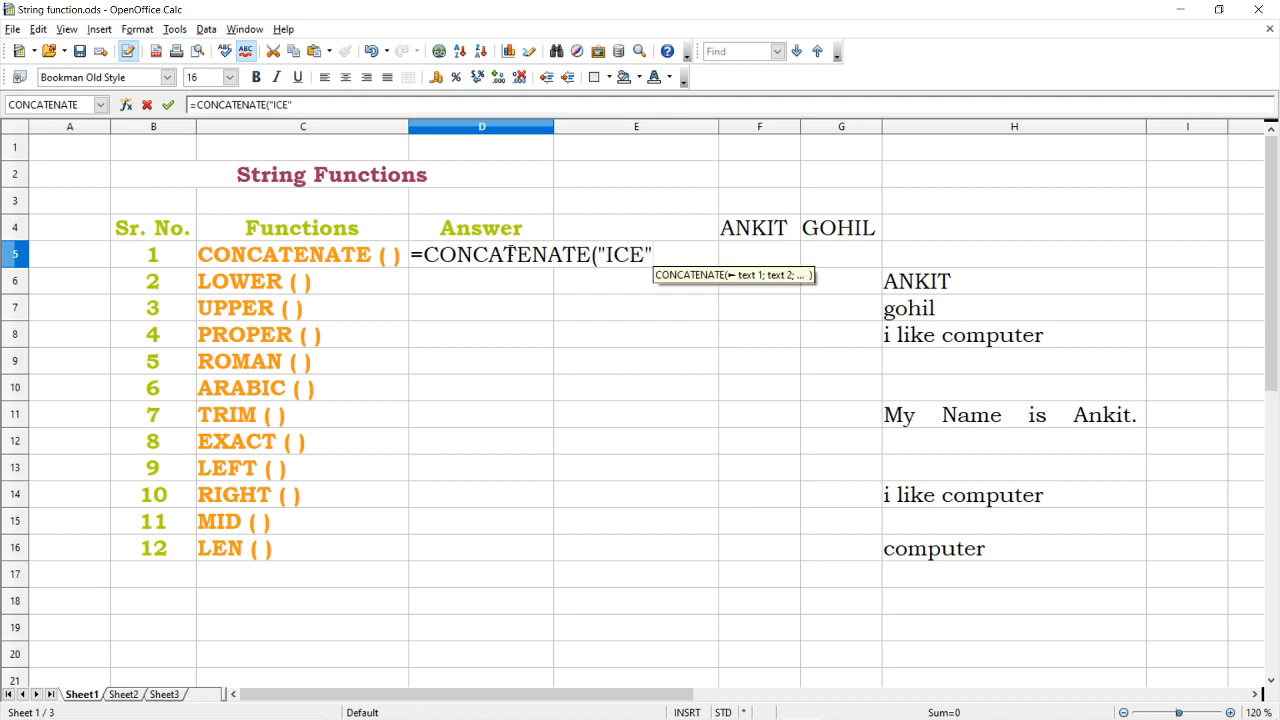
text(;"C)
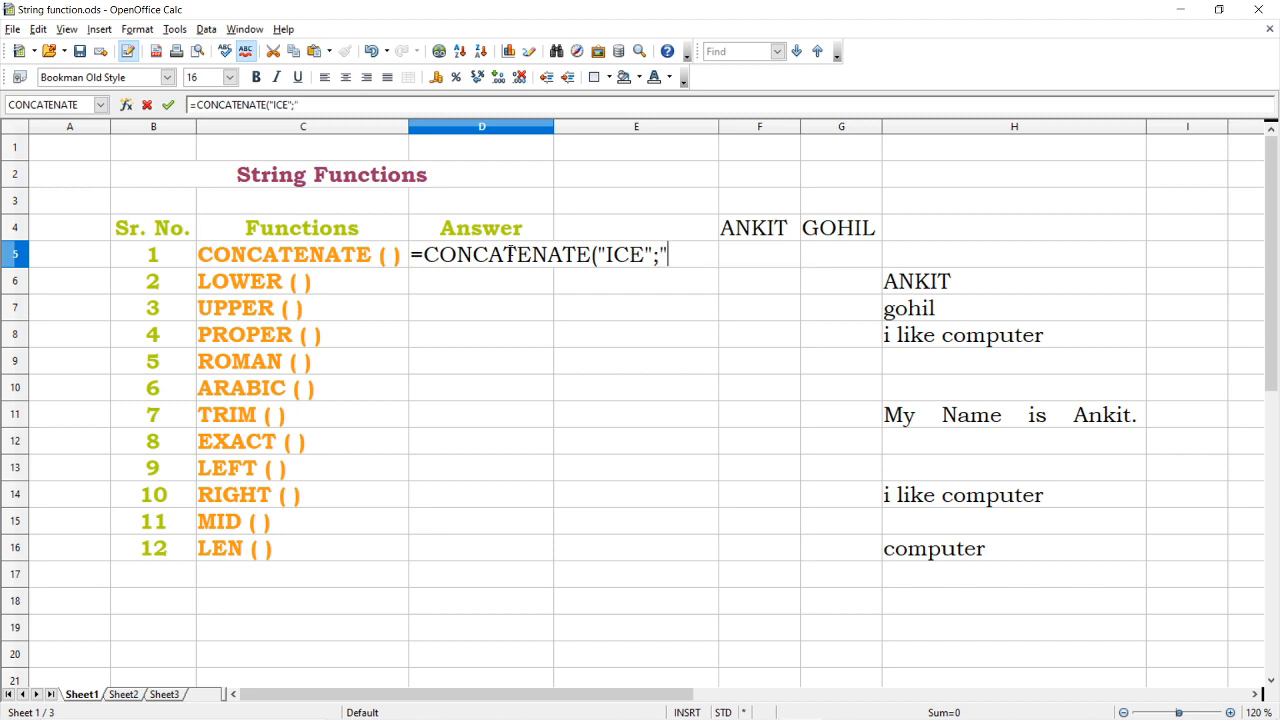
text(REAM)
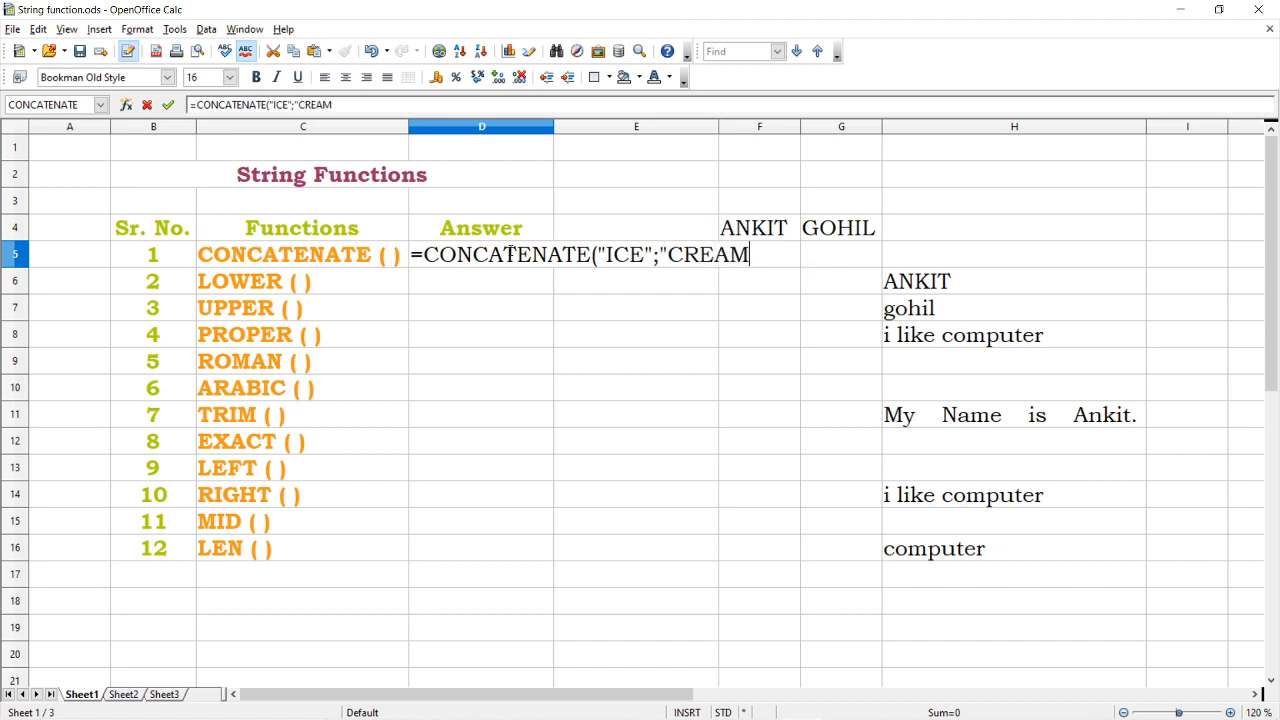
text(")
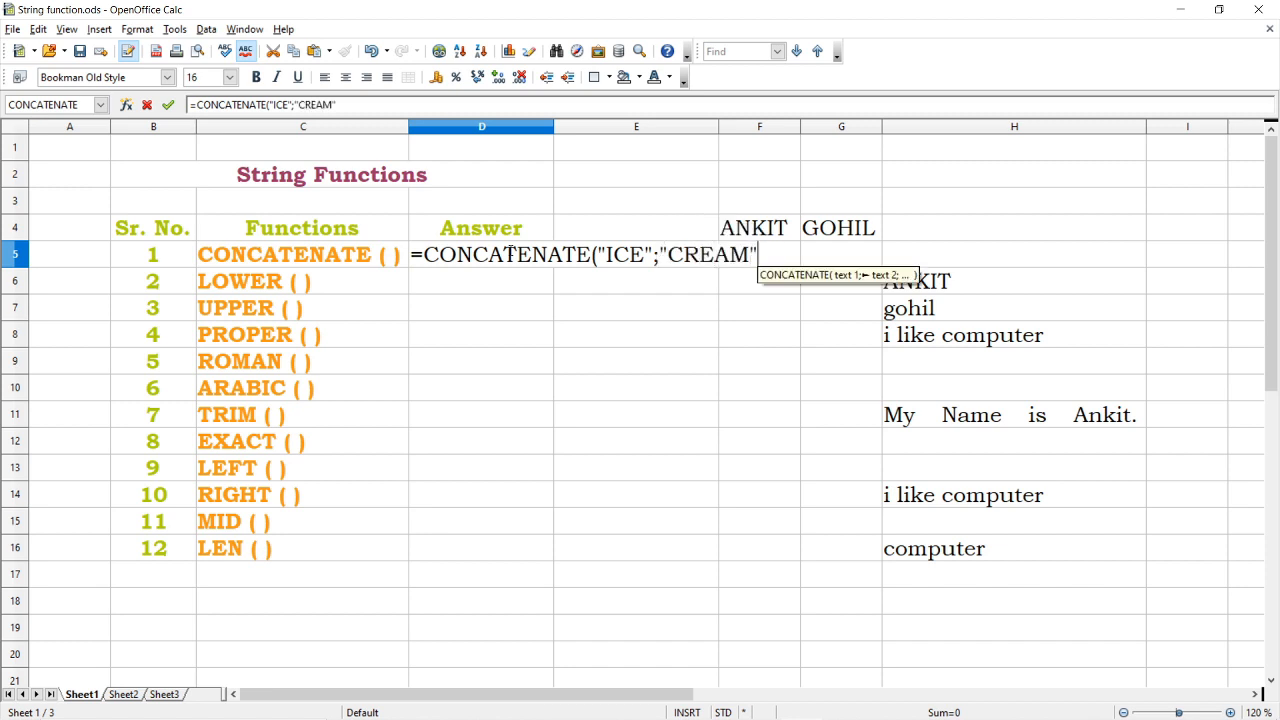
text())
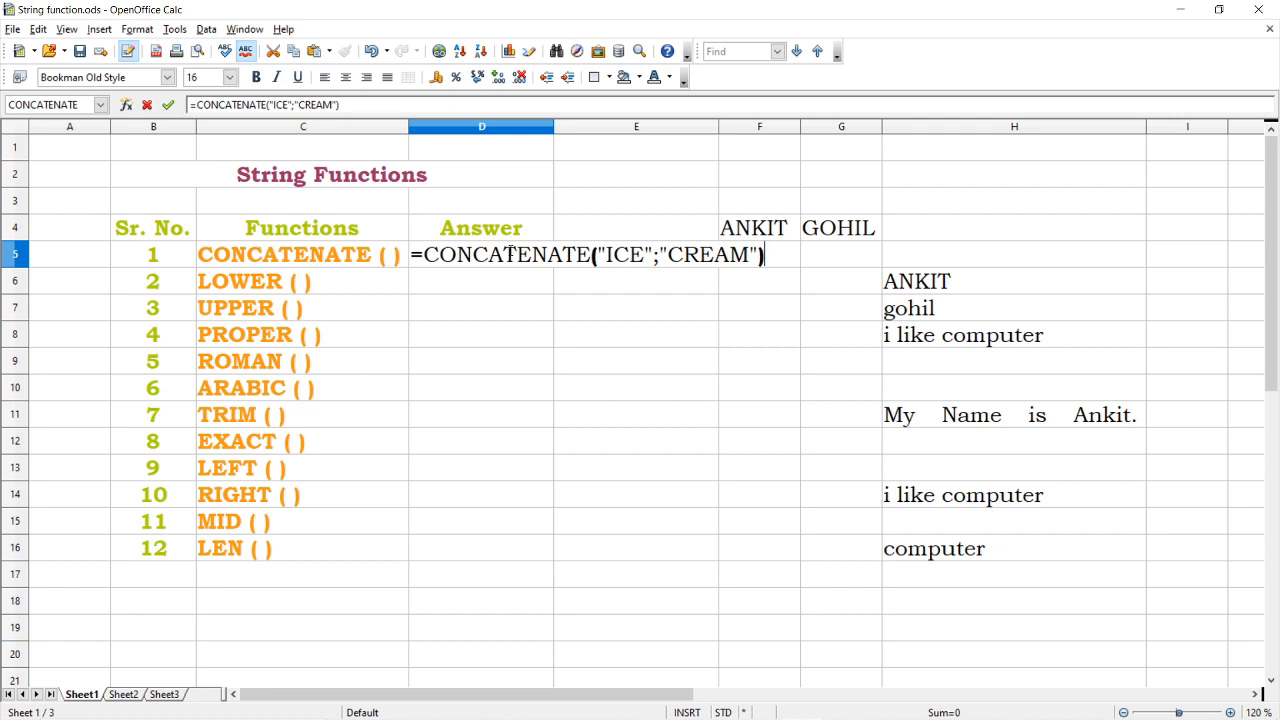
key(Return)
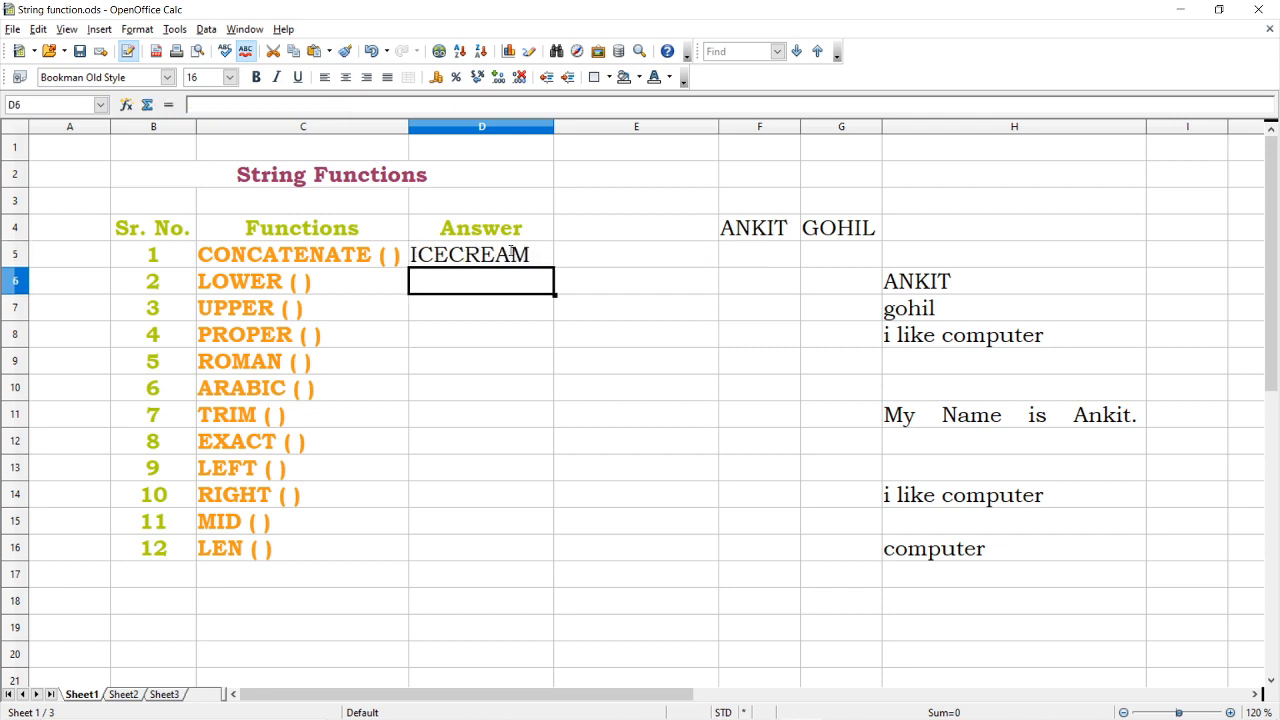
- Enter =CONCATENATE(F4;G4) in E5 to join the first- and last-name cells
key(Up)
key(Right)
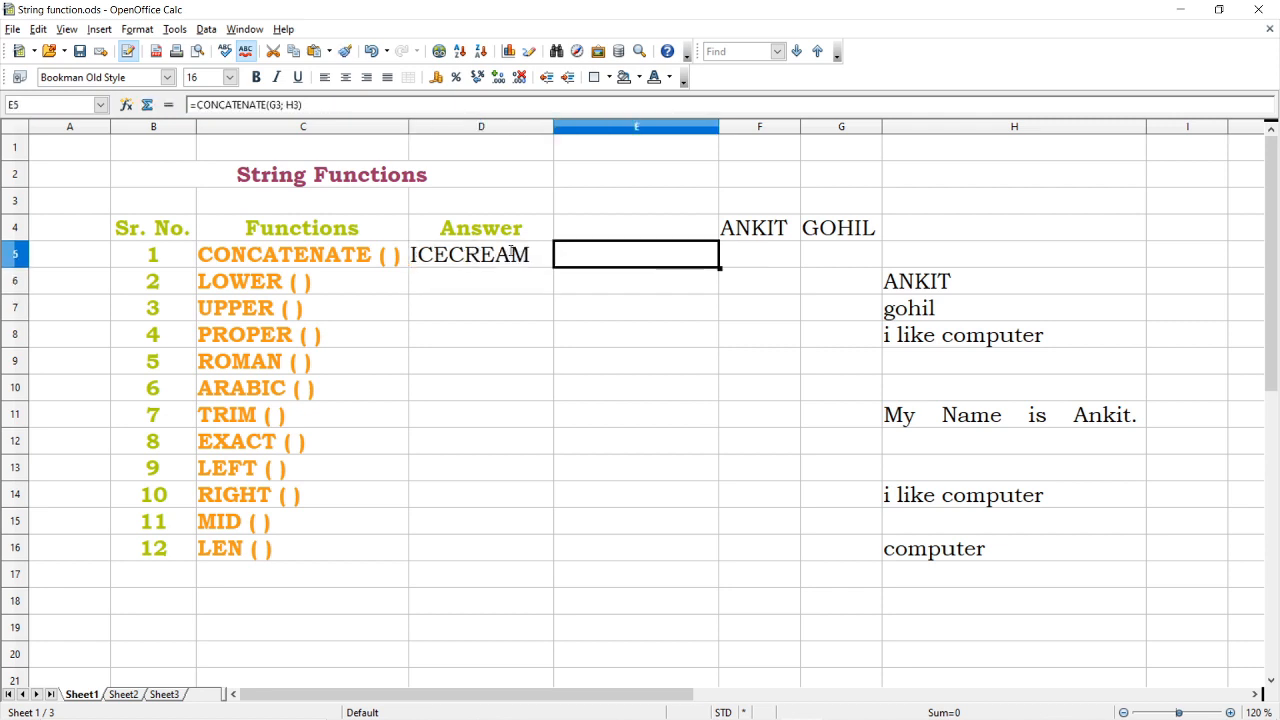
click(769, 237)
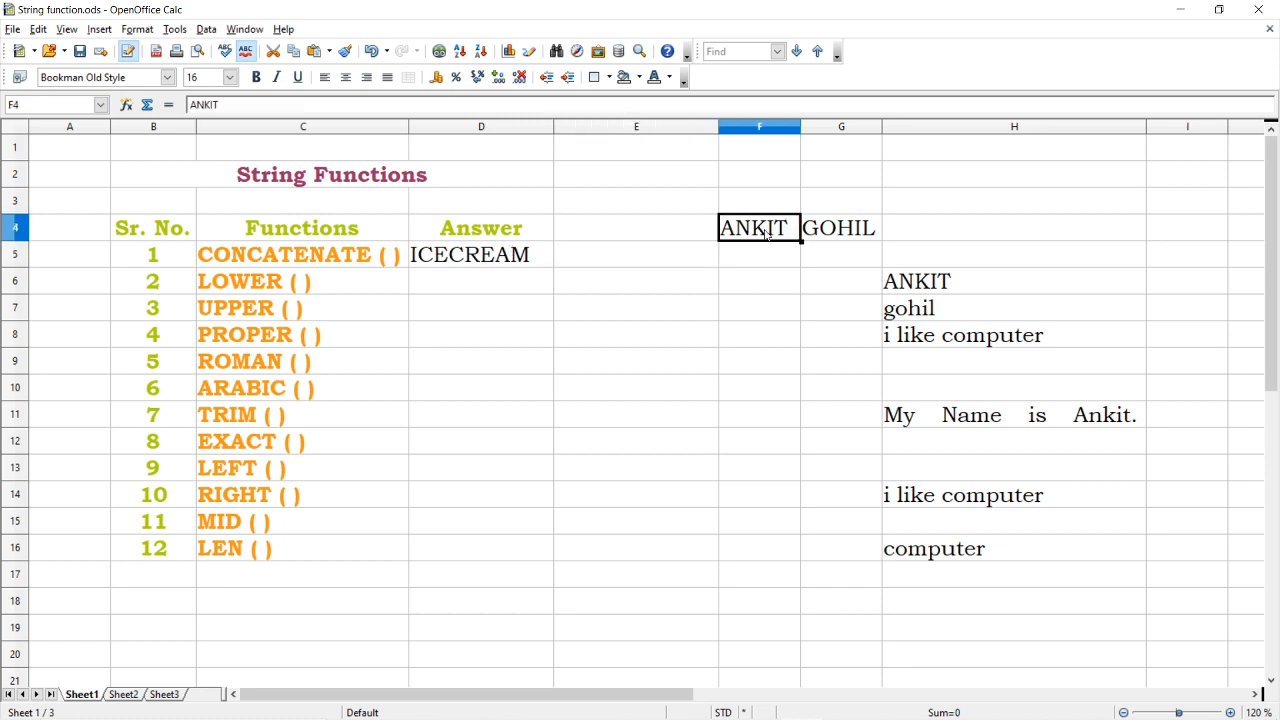
click(833, 234)
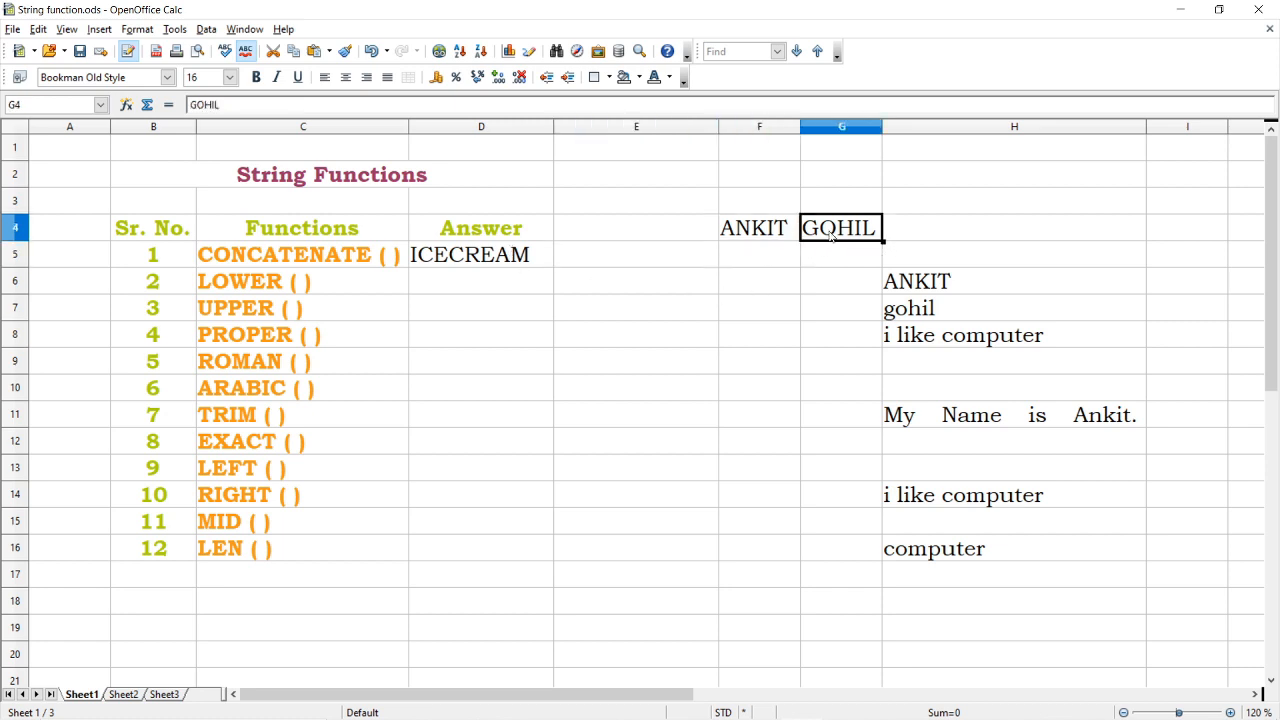
click(629, 265)
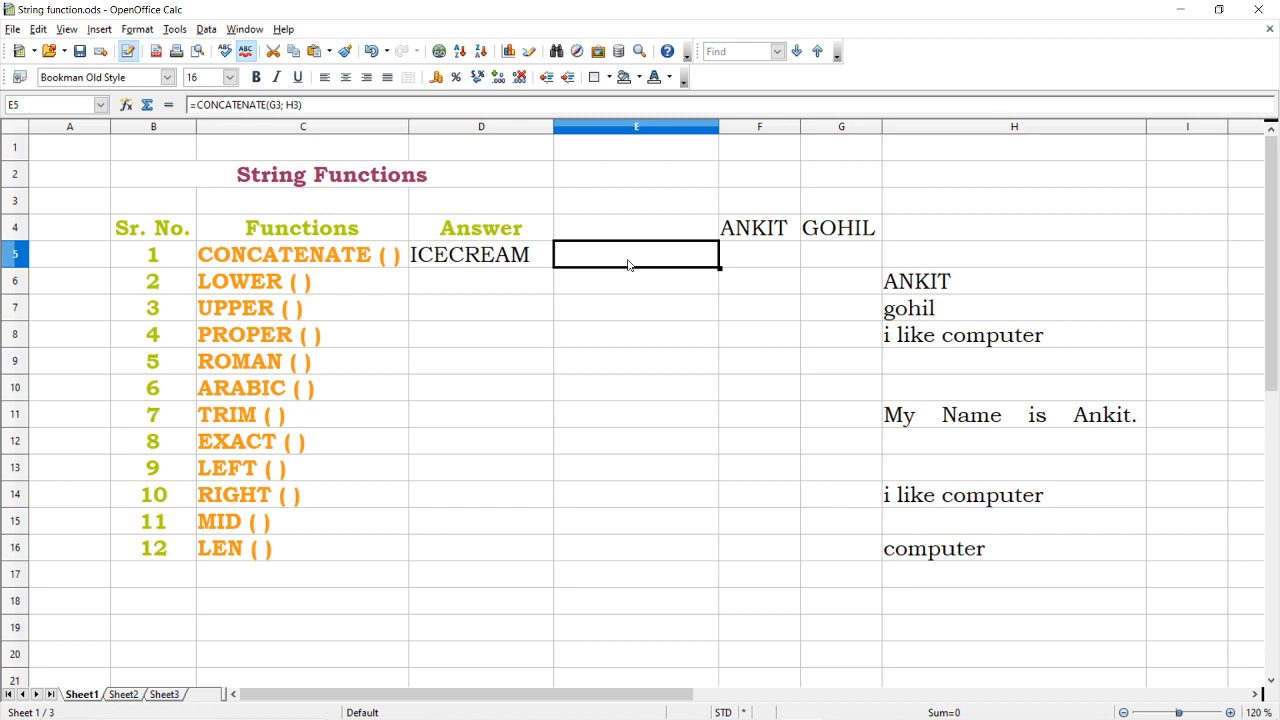
text(=CO)
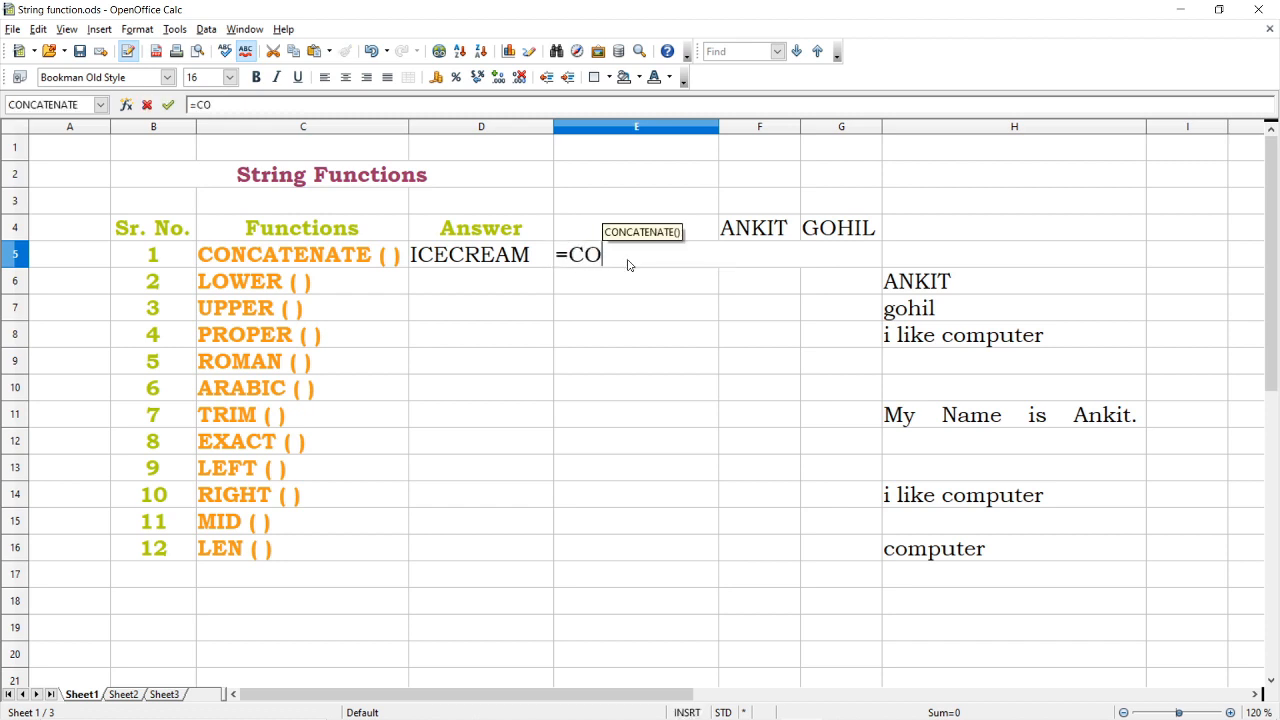
key(Return)
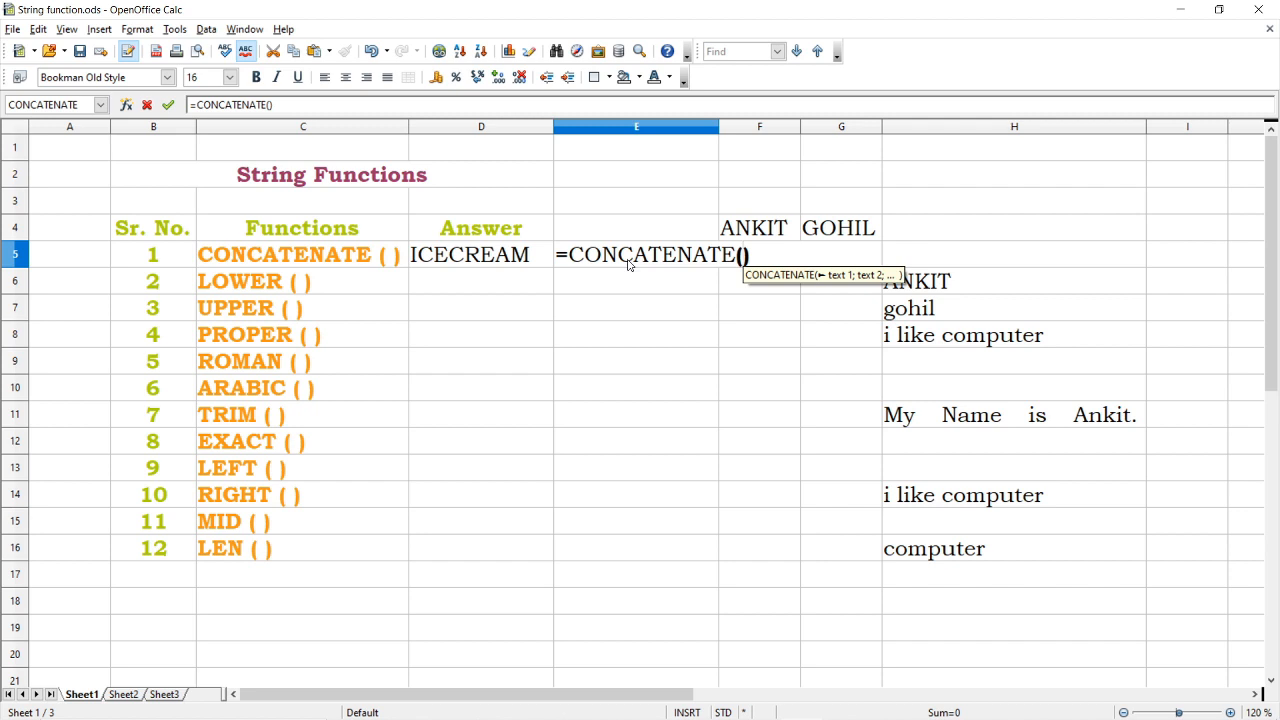
text(F)
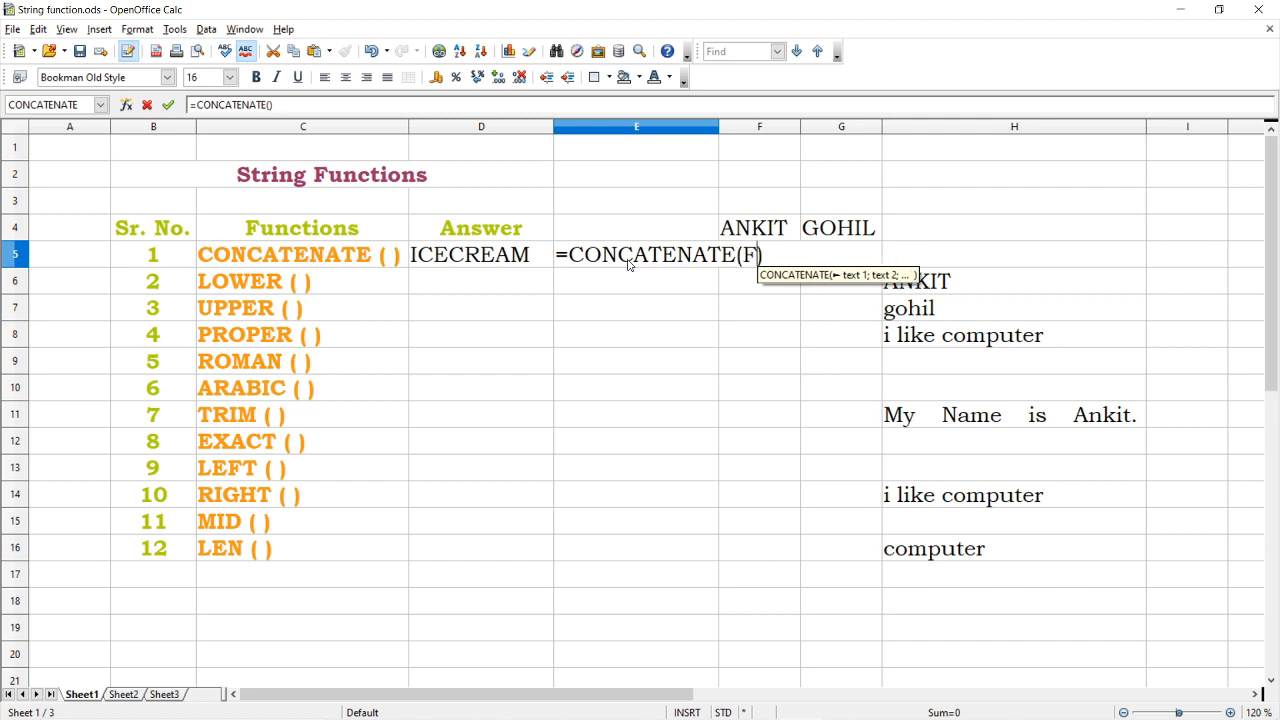
text(4;)
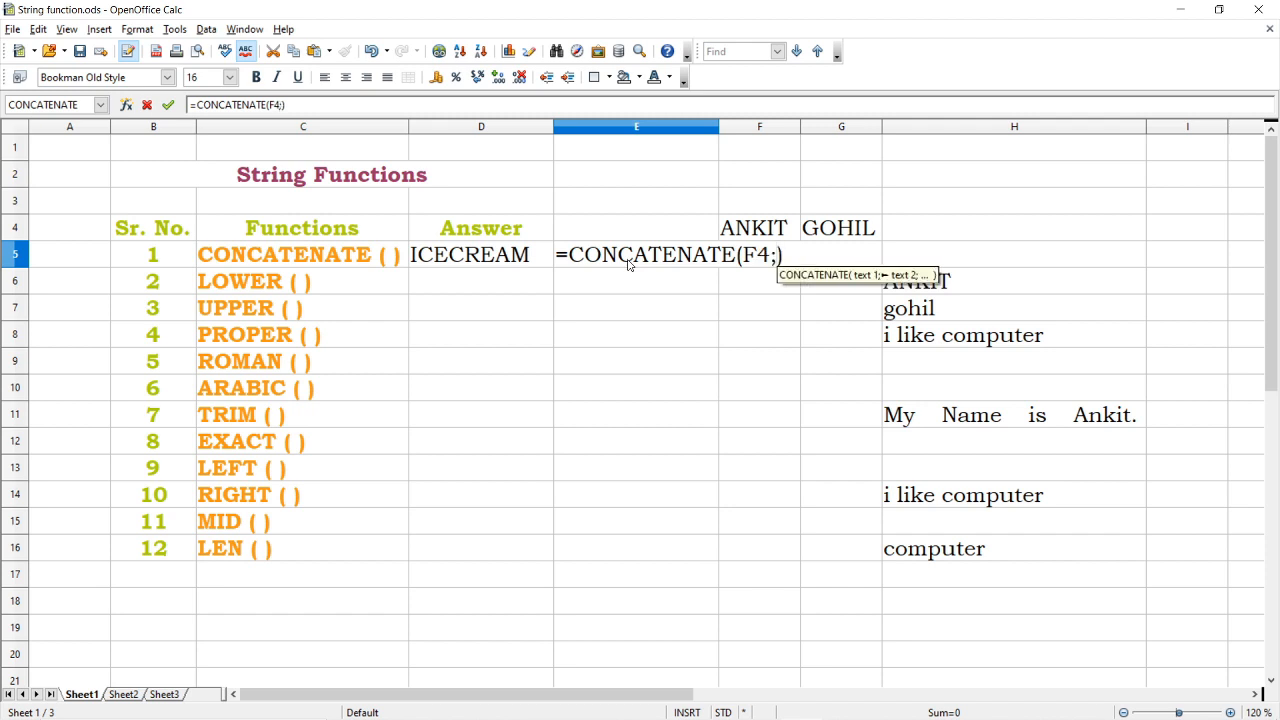
text(G4)
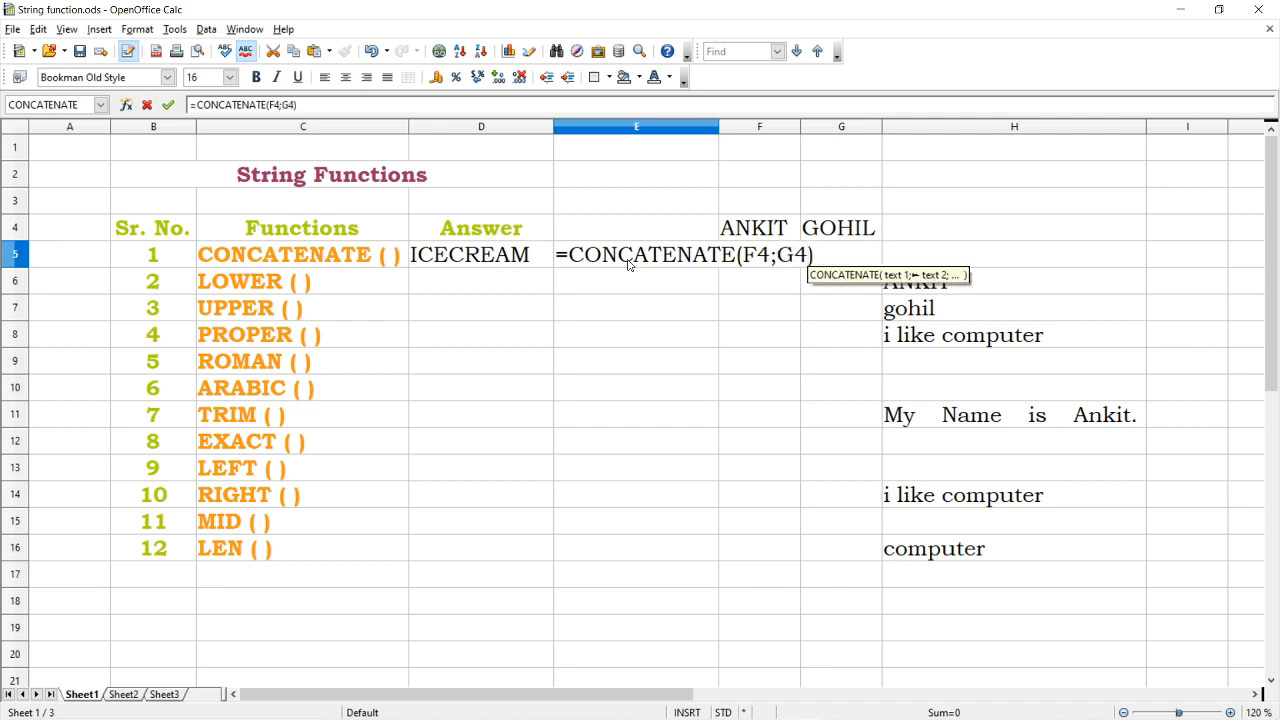
key(Return)
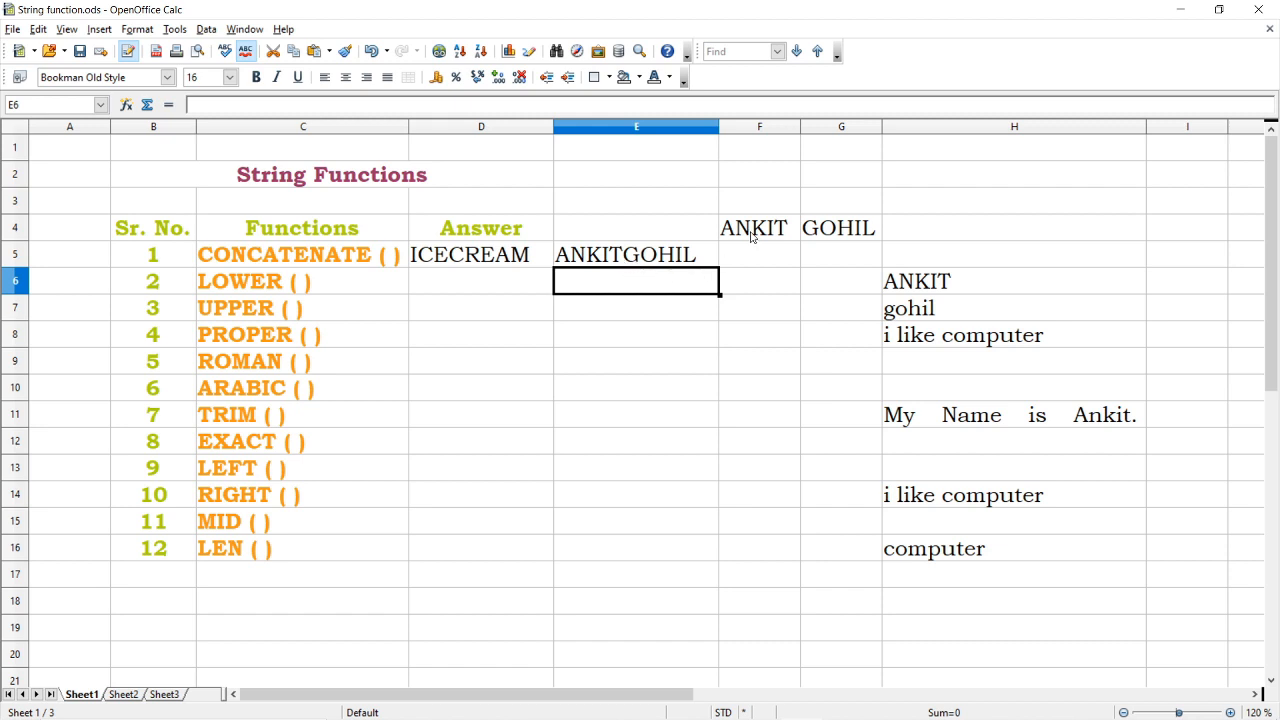
- Add a leading space to the last name in G4 so E5 shows both names separated
click(694, 258)
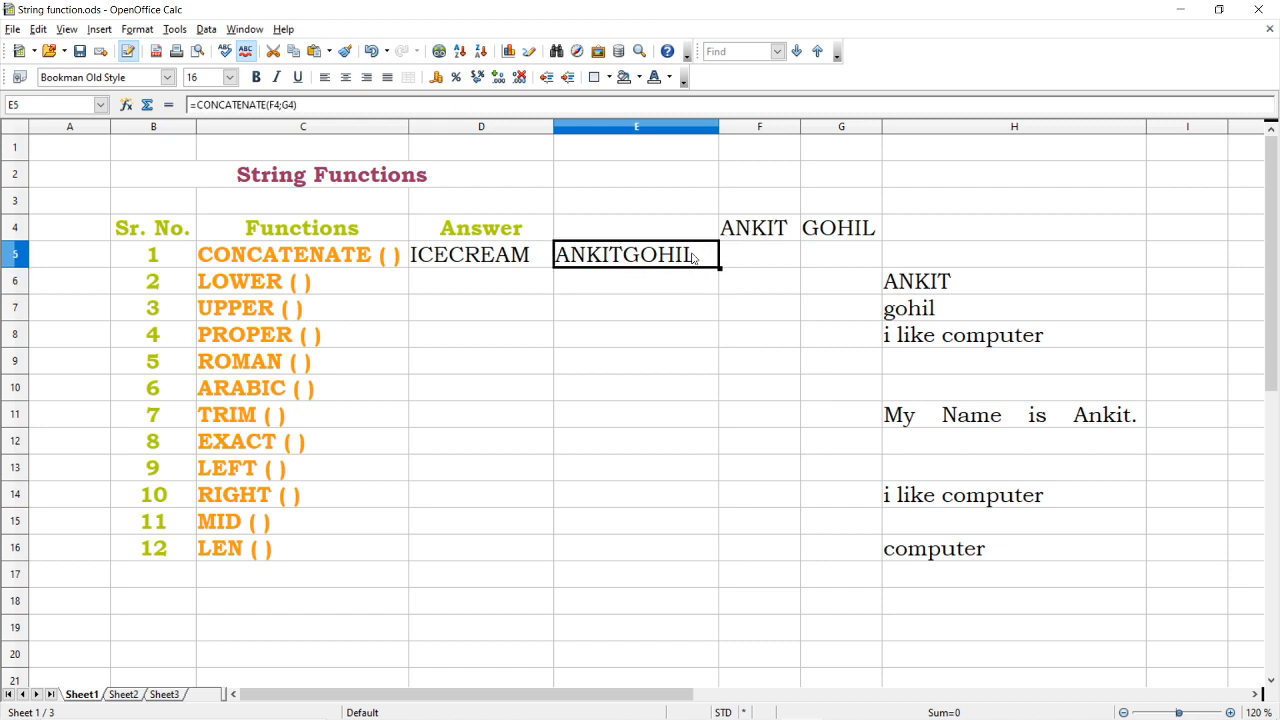
double_click(804, 229)
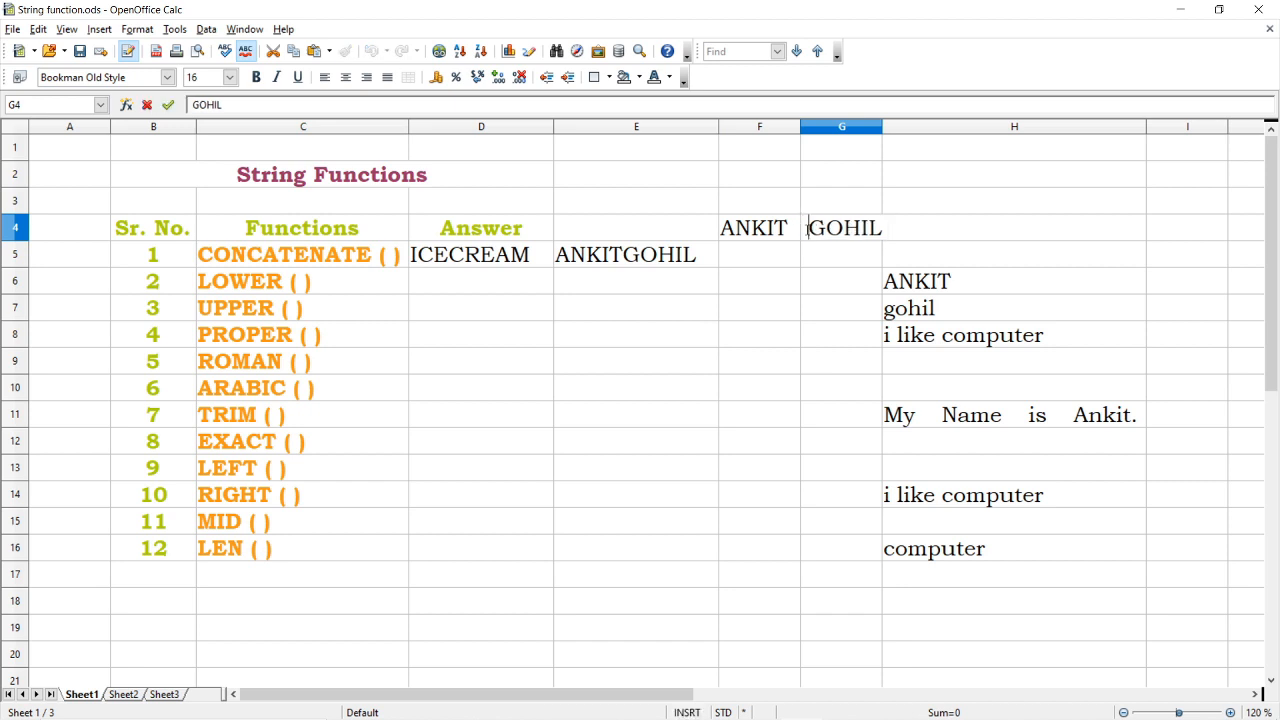
key(Return)
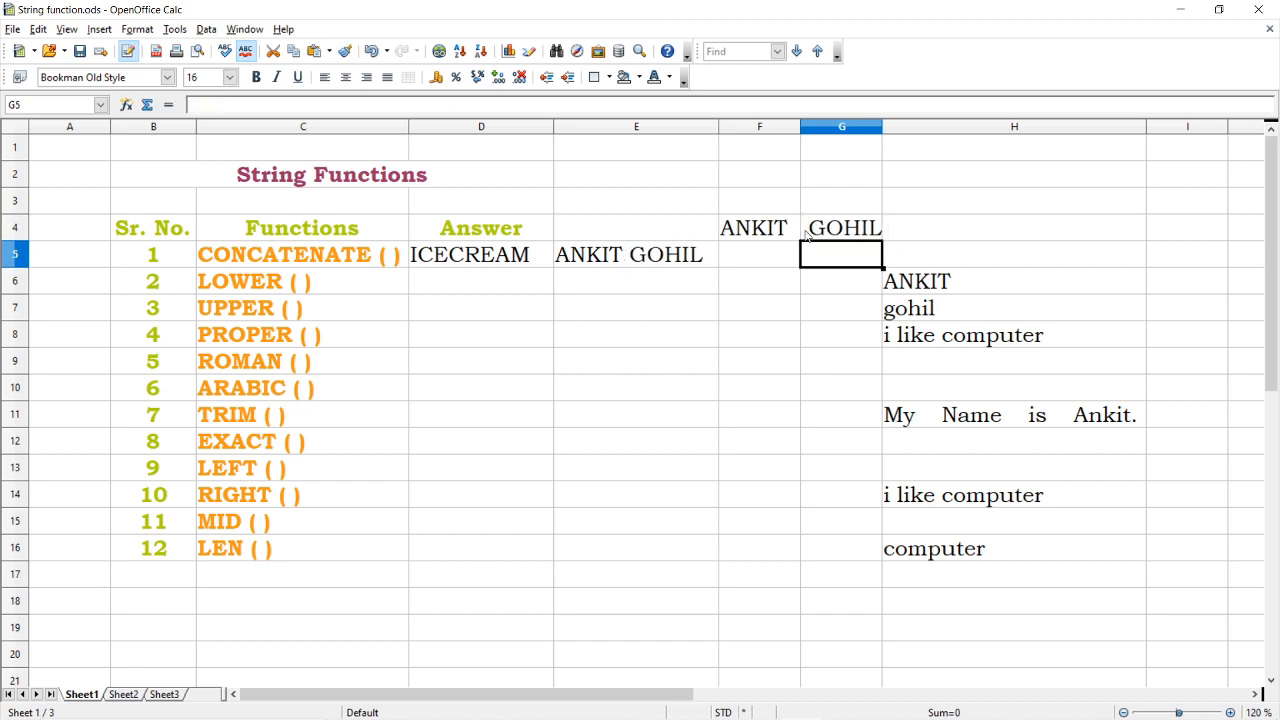
click(503, 291)
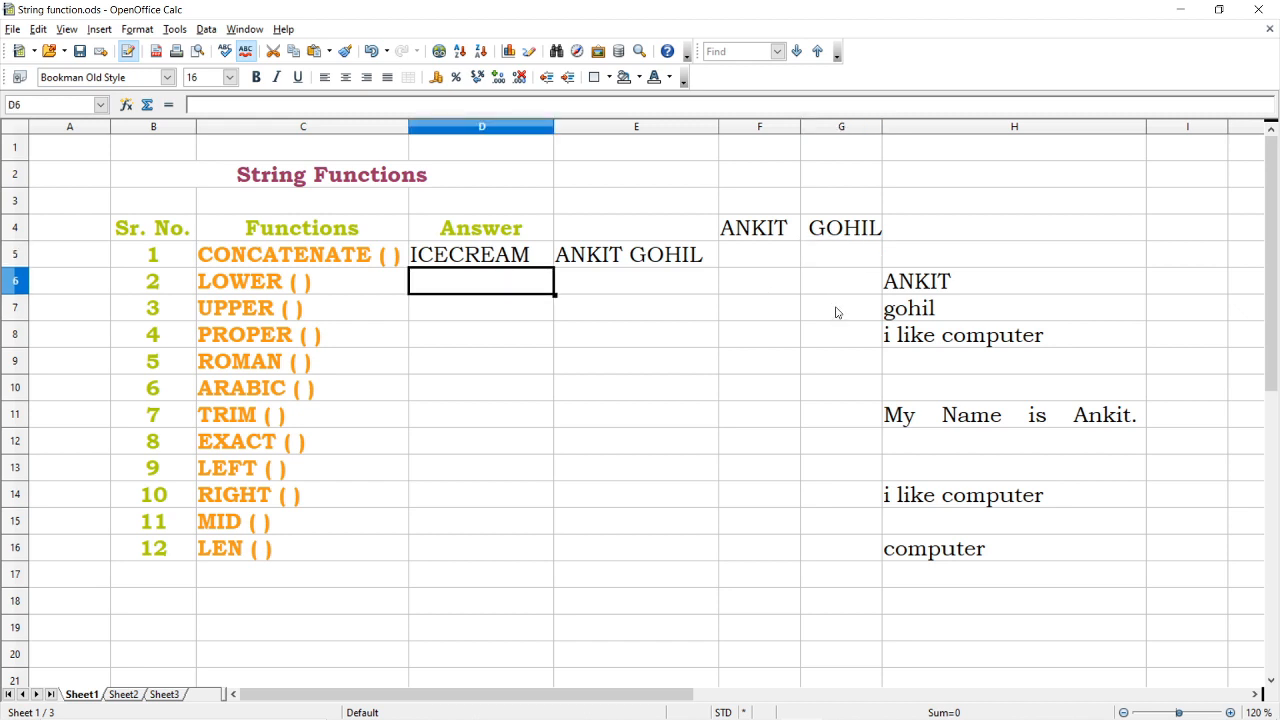
- Enter =LOWER("cOMPUTER") in D6 to display computer
text(=)
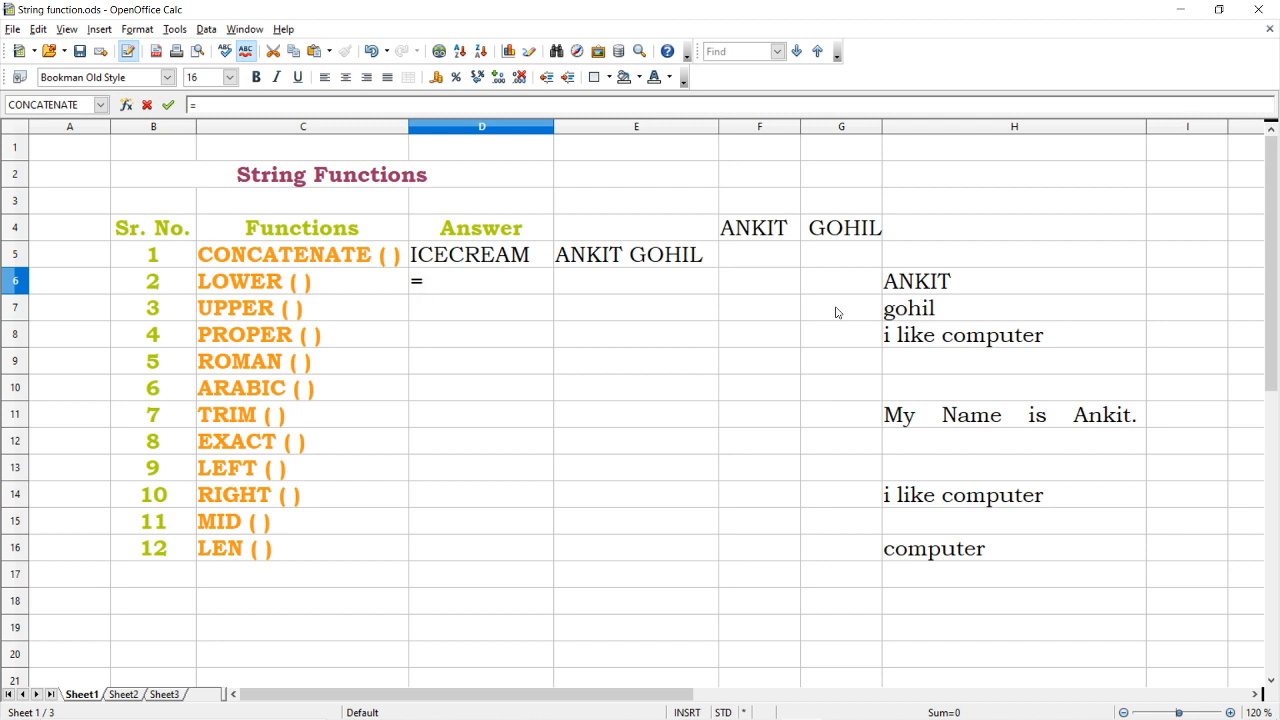
text(LOWER()
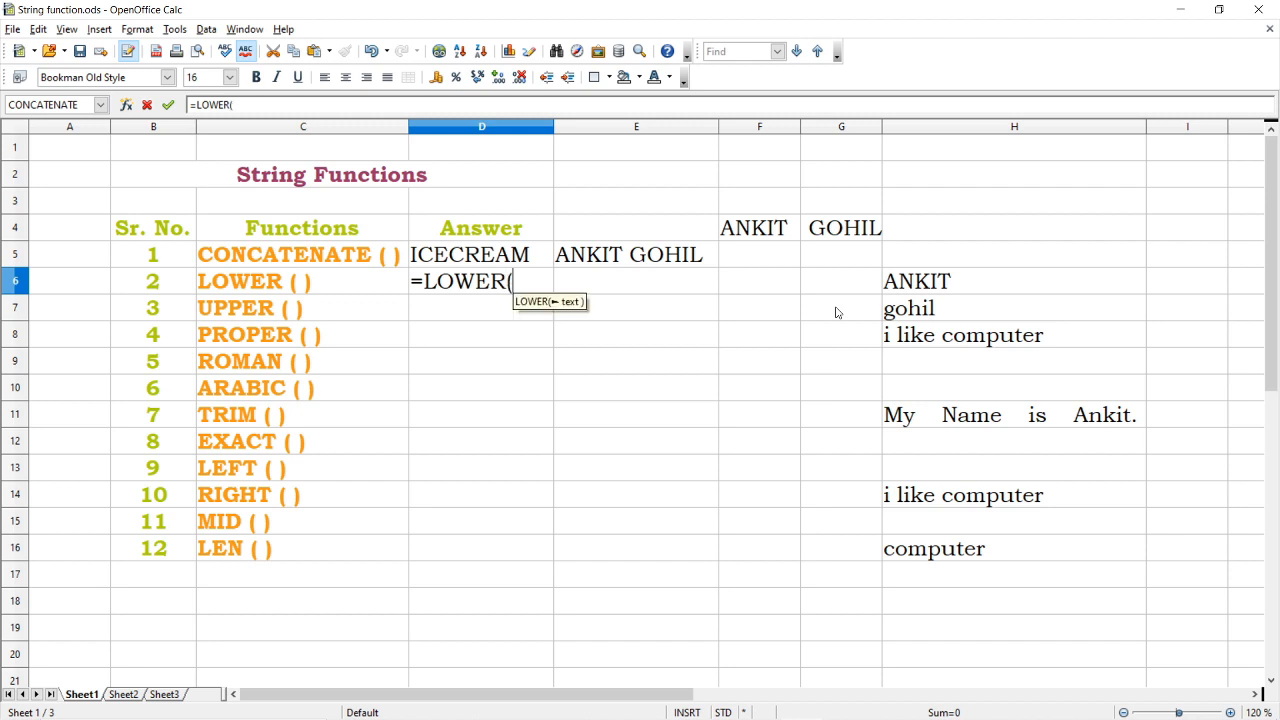
text(")
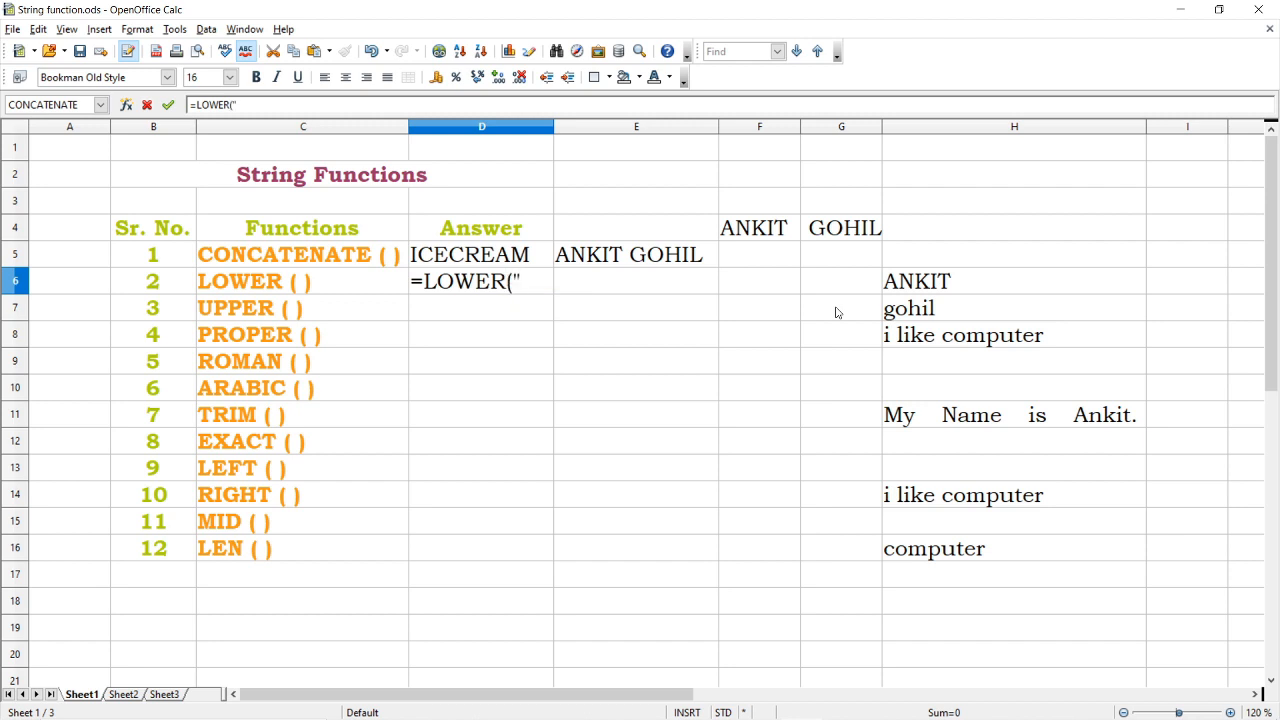
text(c)
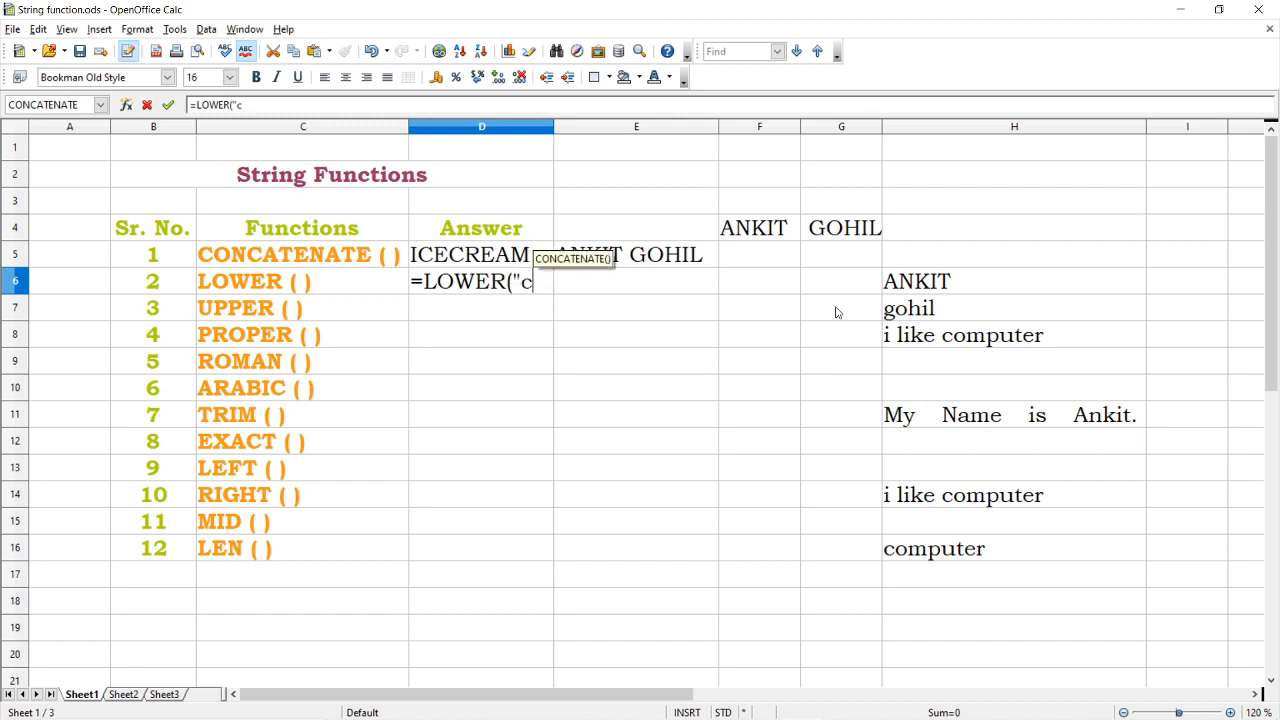
text(OMPUTER")
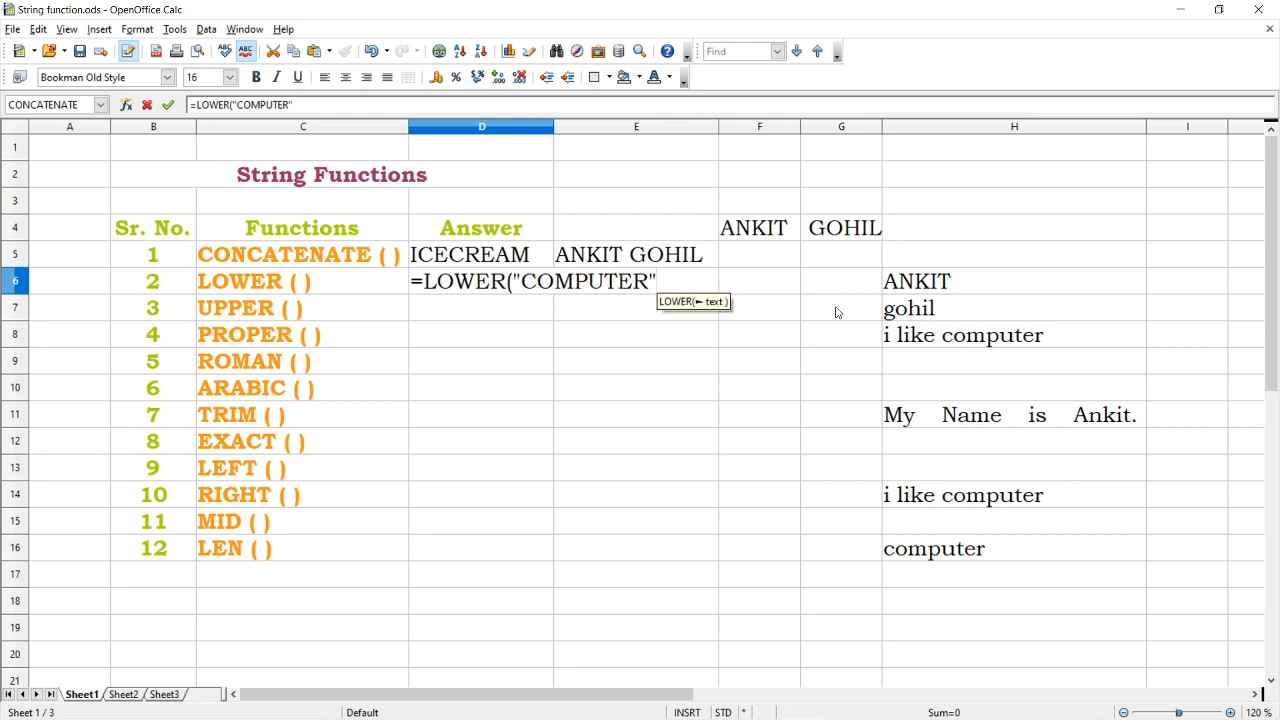
text())
key(Return)
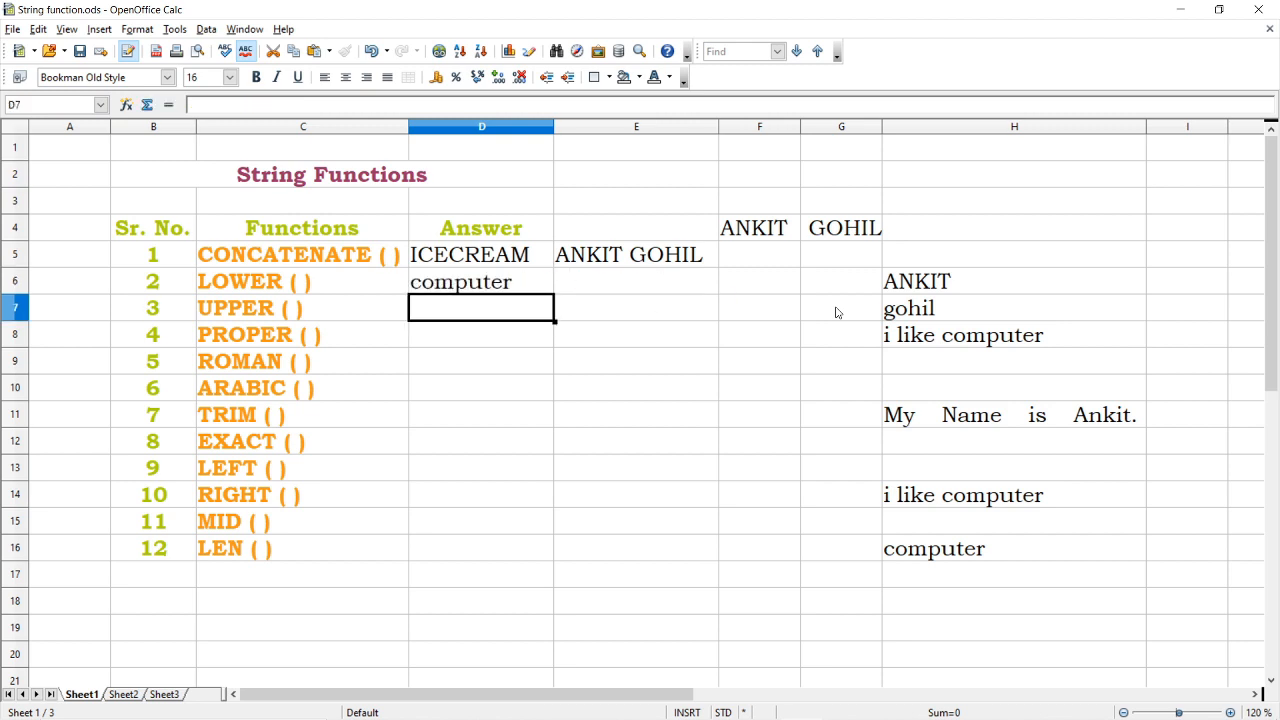
- Enter =LOWER(H6) in E6 to lowercase the name stored in H6
key(Up)
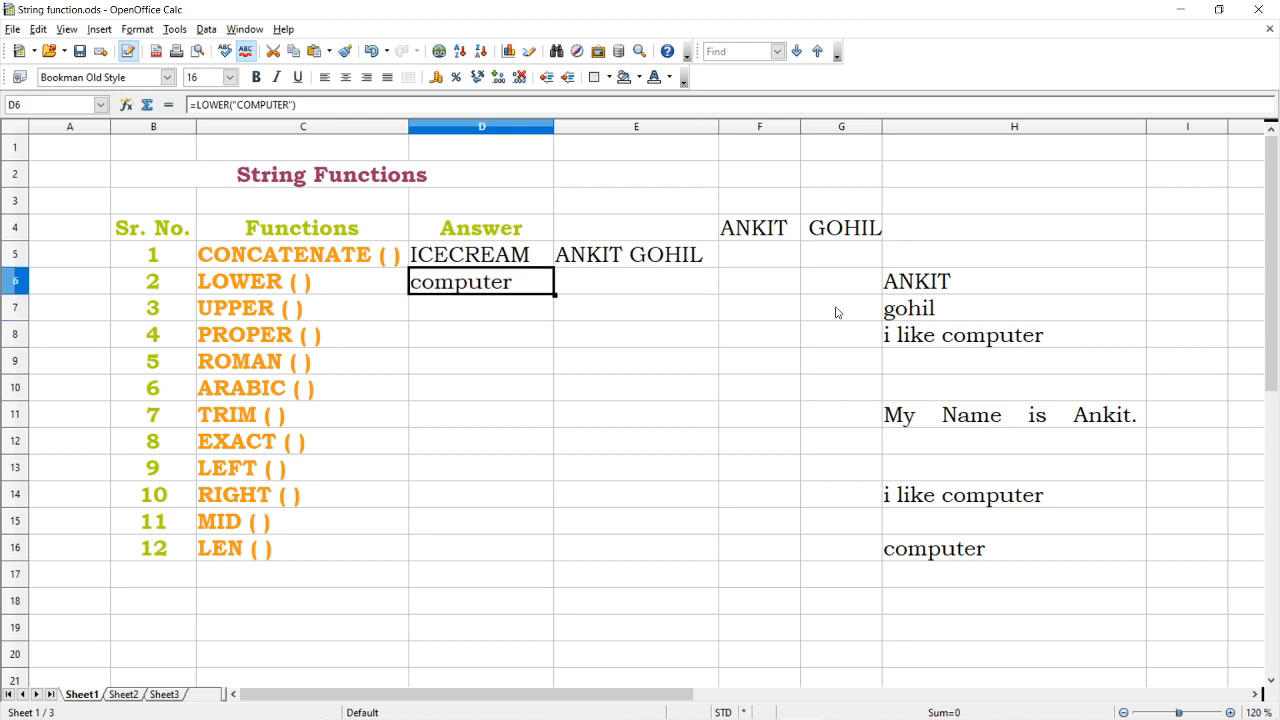
key(Right)
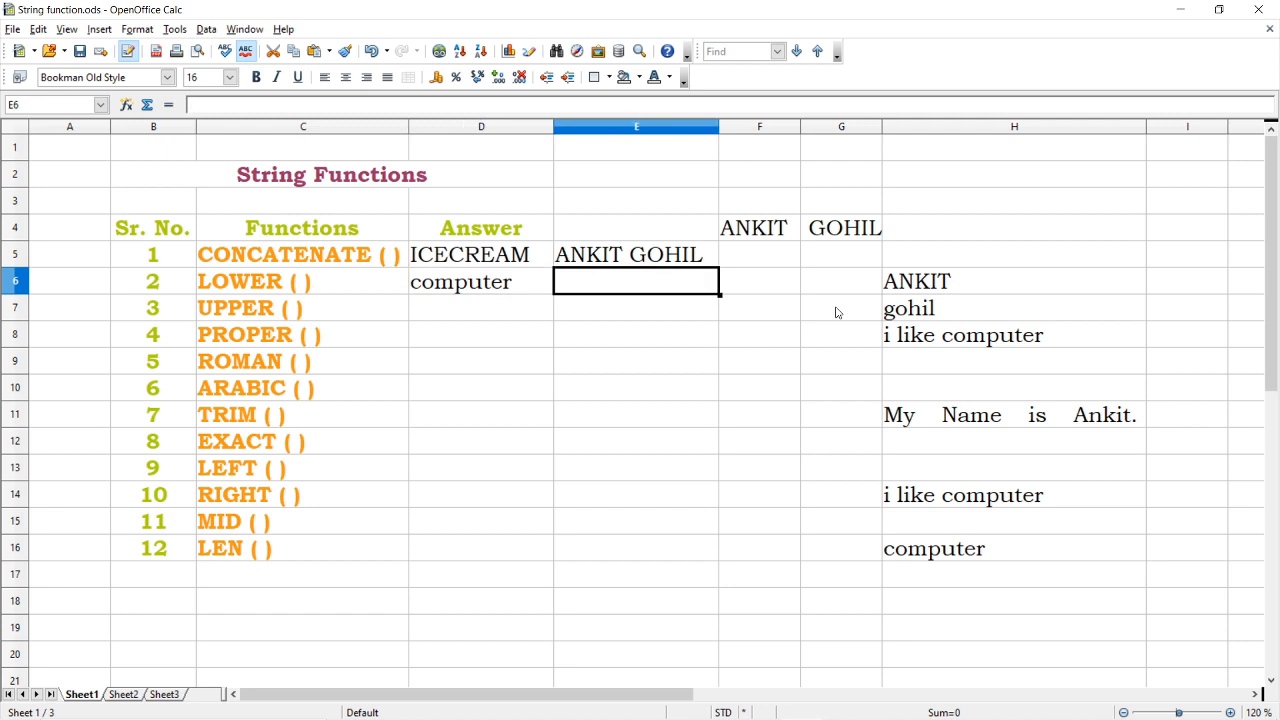
key(Right)
key(Right)
key(Right)
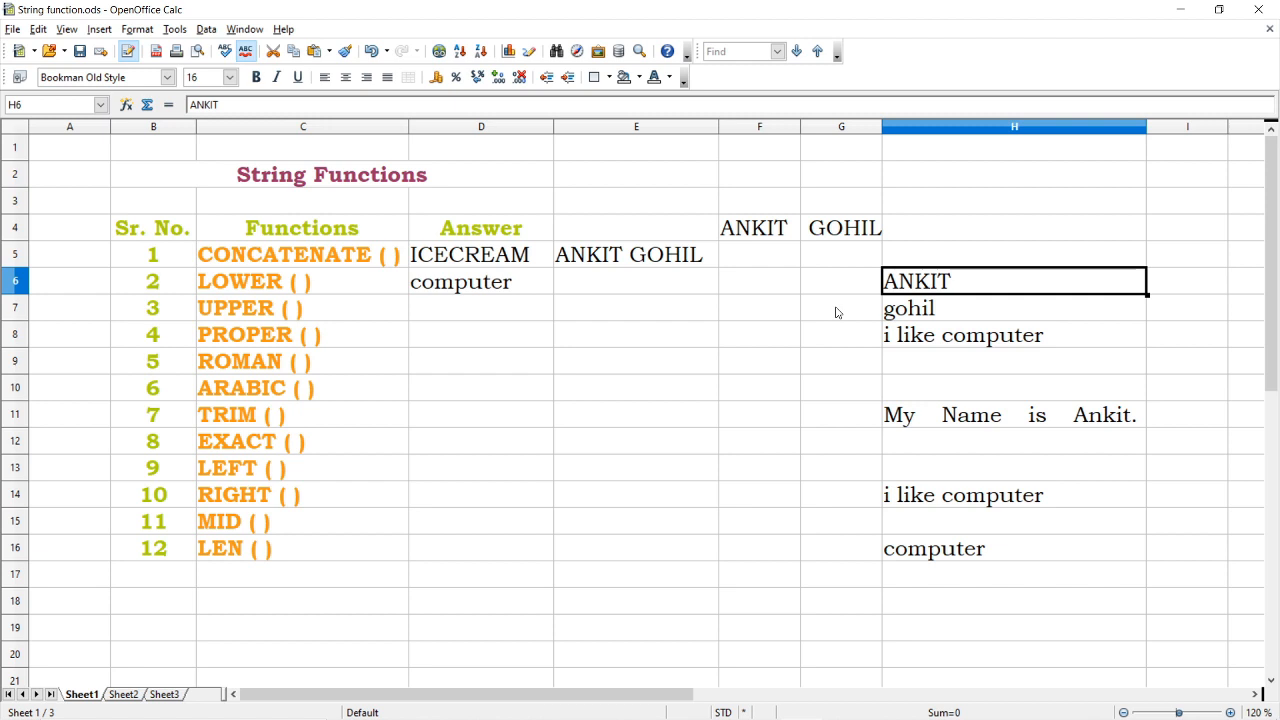
key(Left)
key(Left)
key(Left)
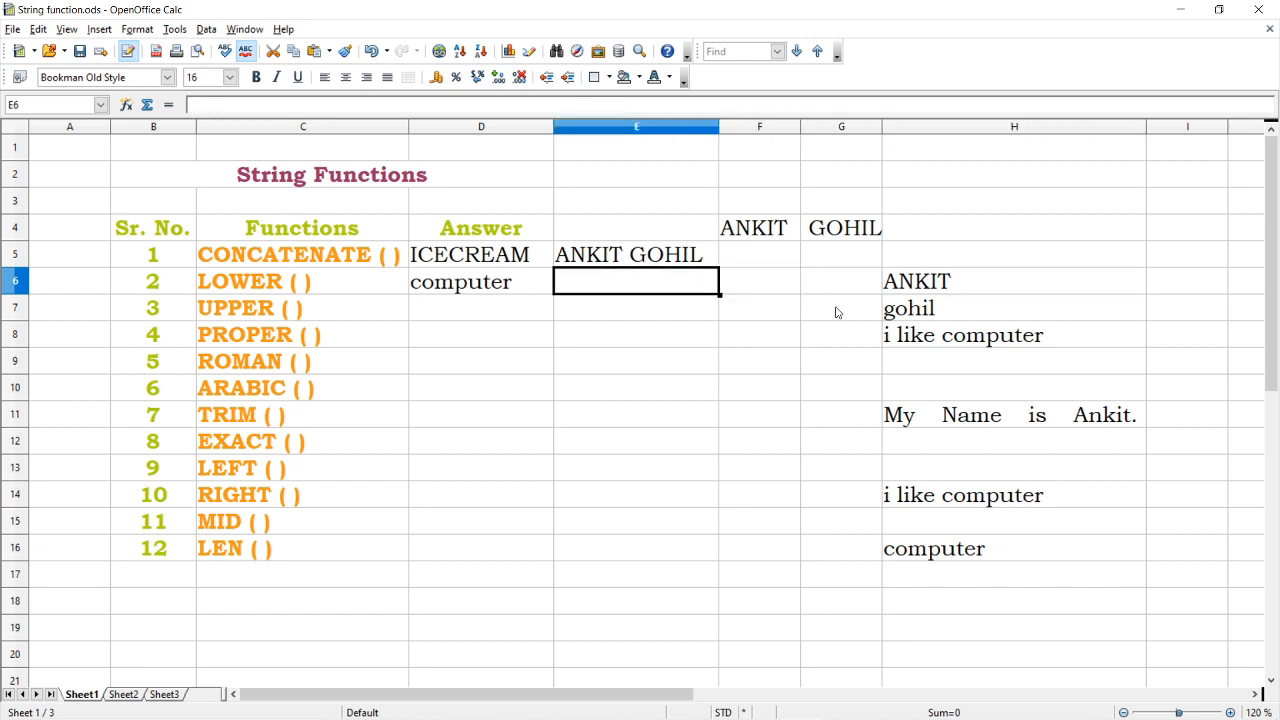
text(=L)
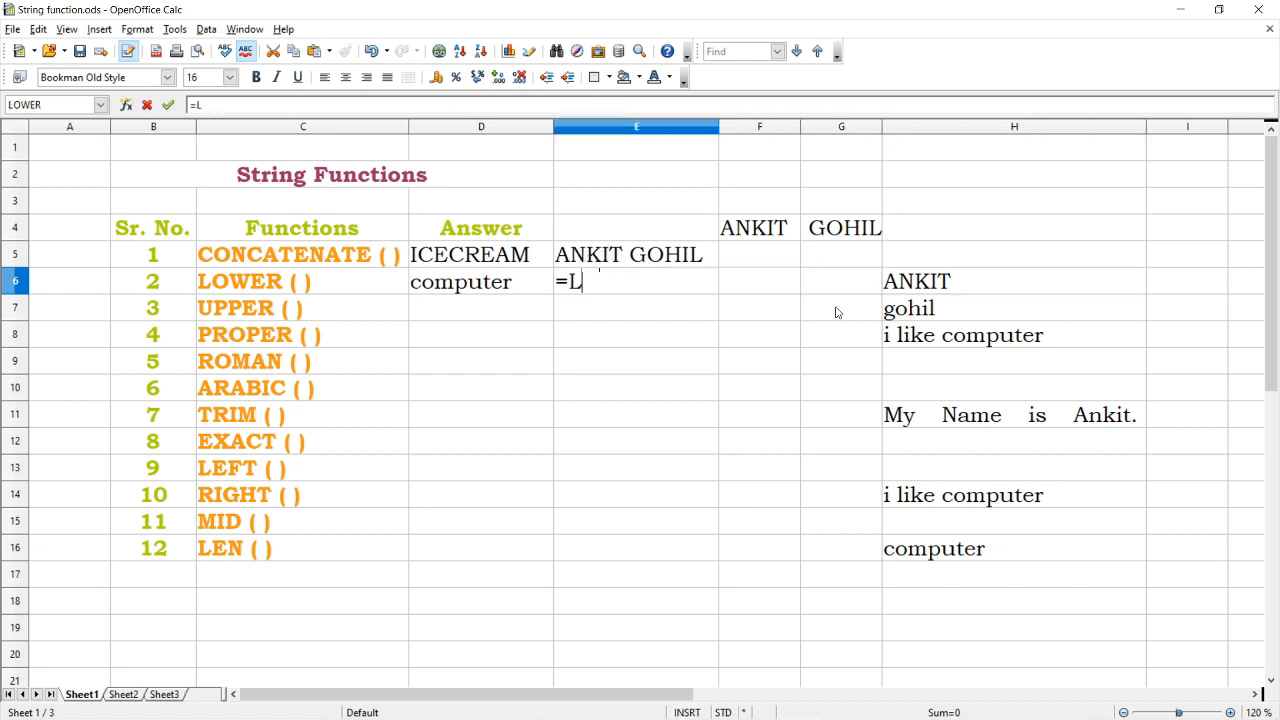
text(OWER(H)
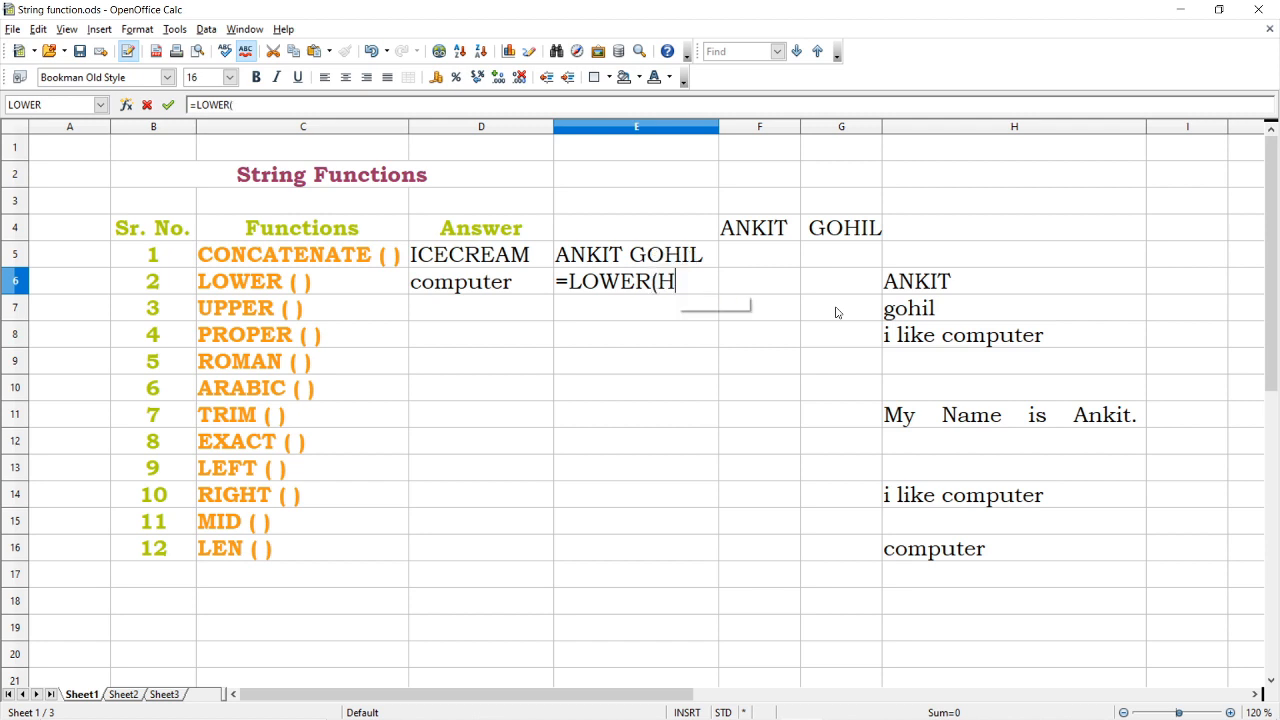
text(6))
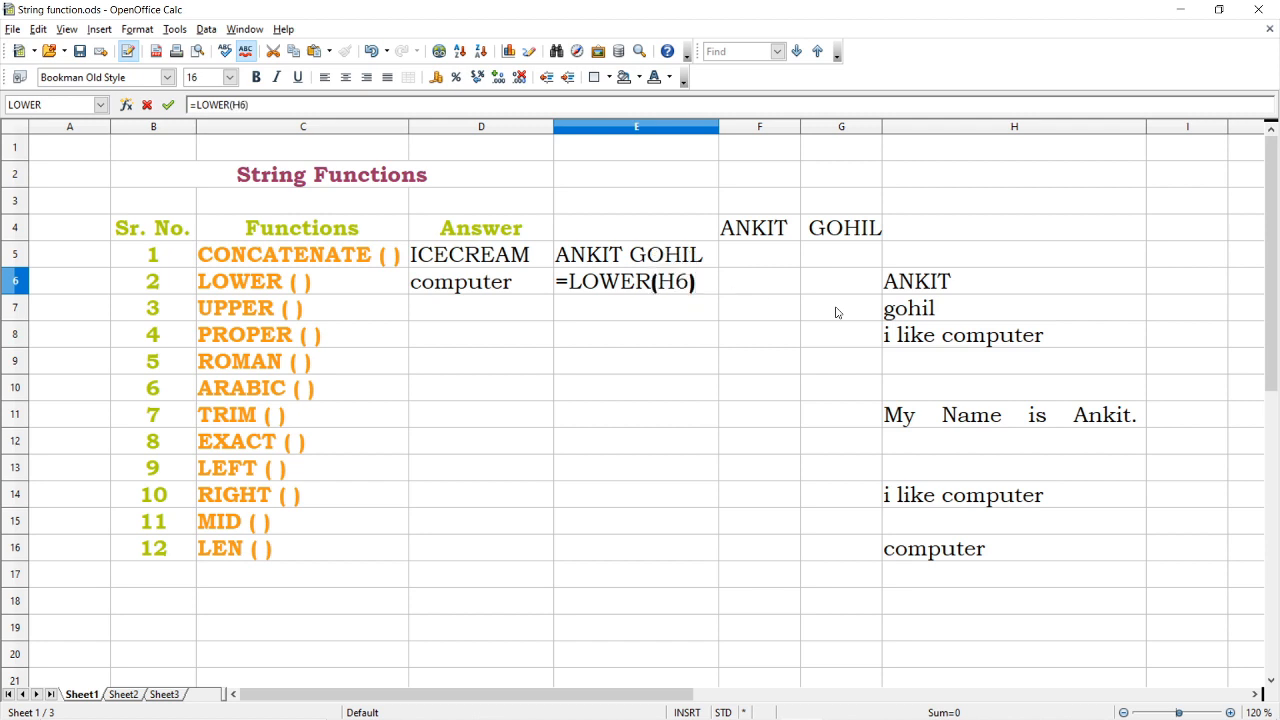
key(Return)
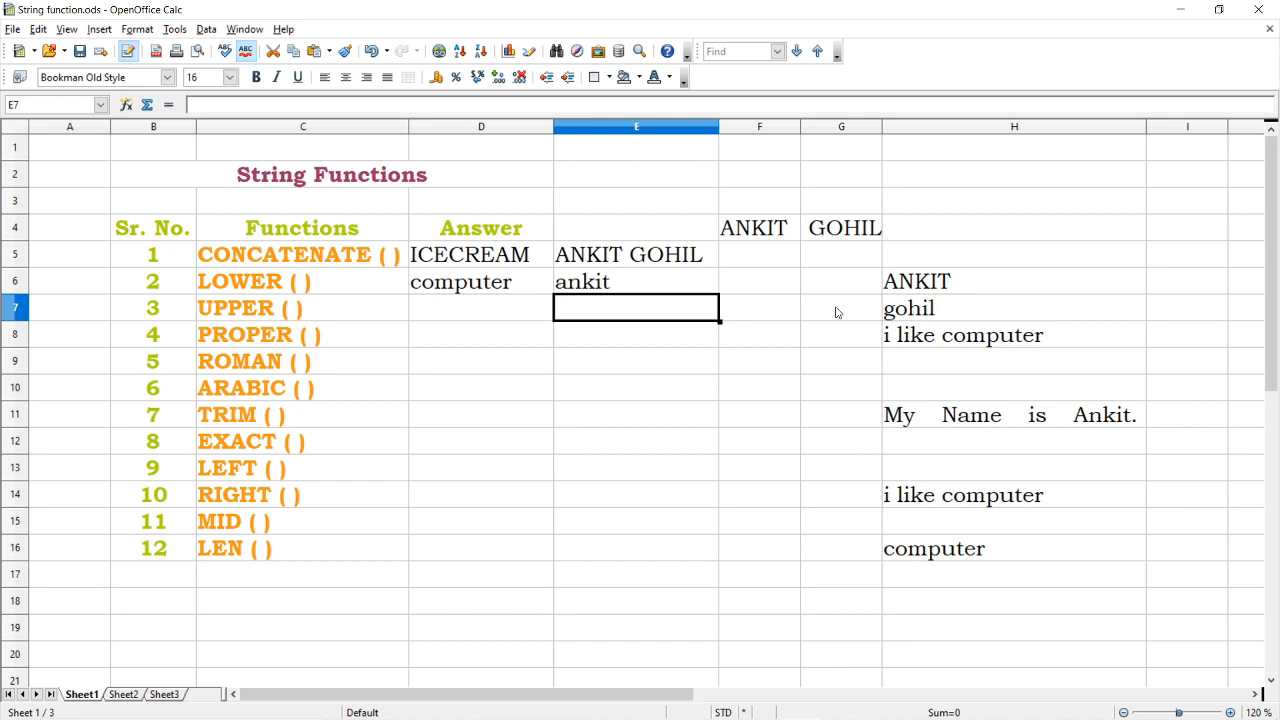
key(Left)
key(F2)
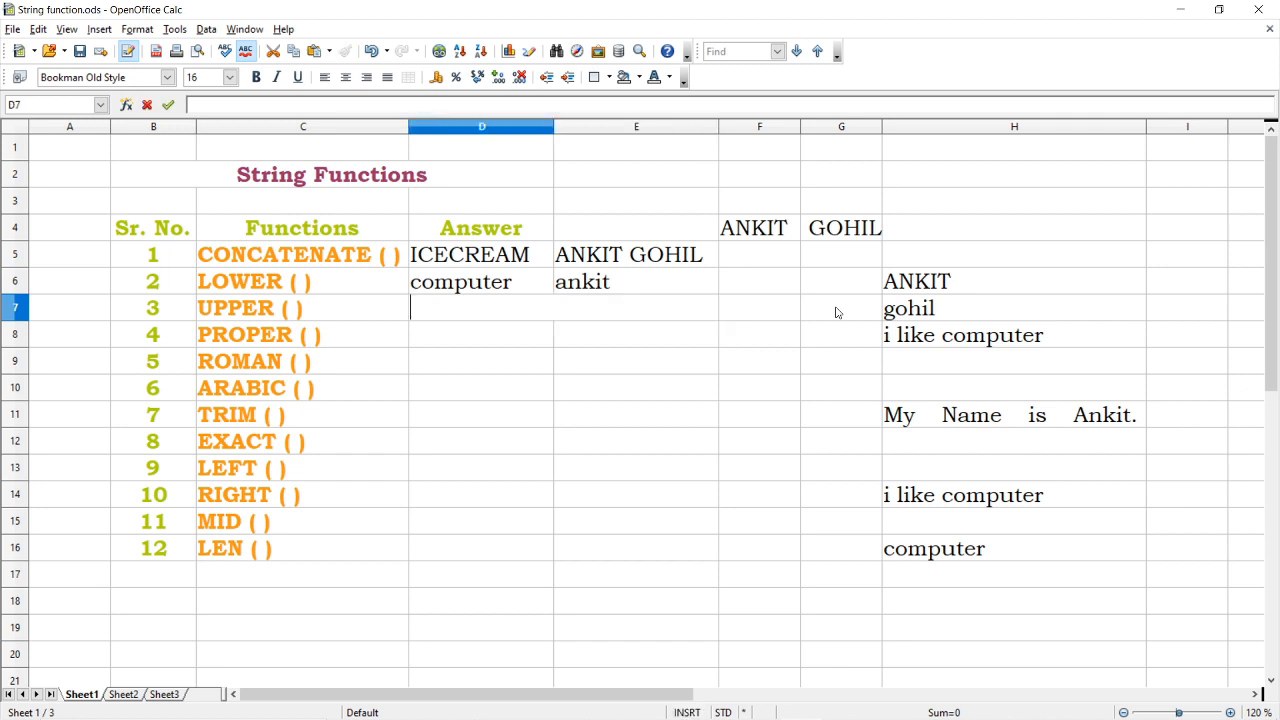
- Enter =UPPER("computer") in D7 and =UPPER(H7) in E7 to show uppercase results
text(=UPPER)
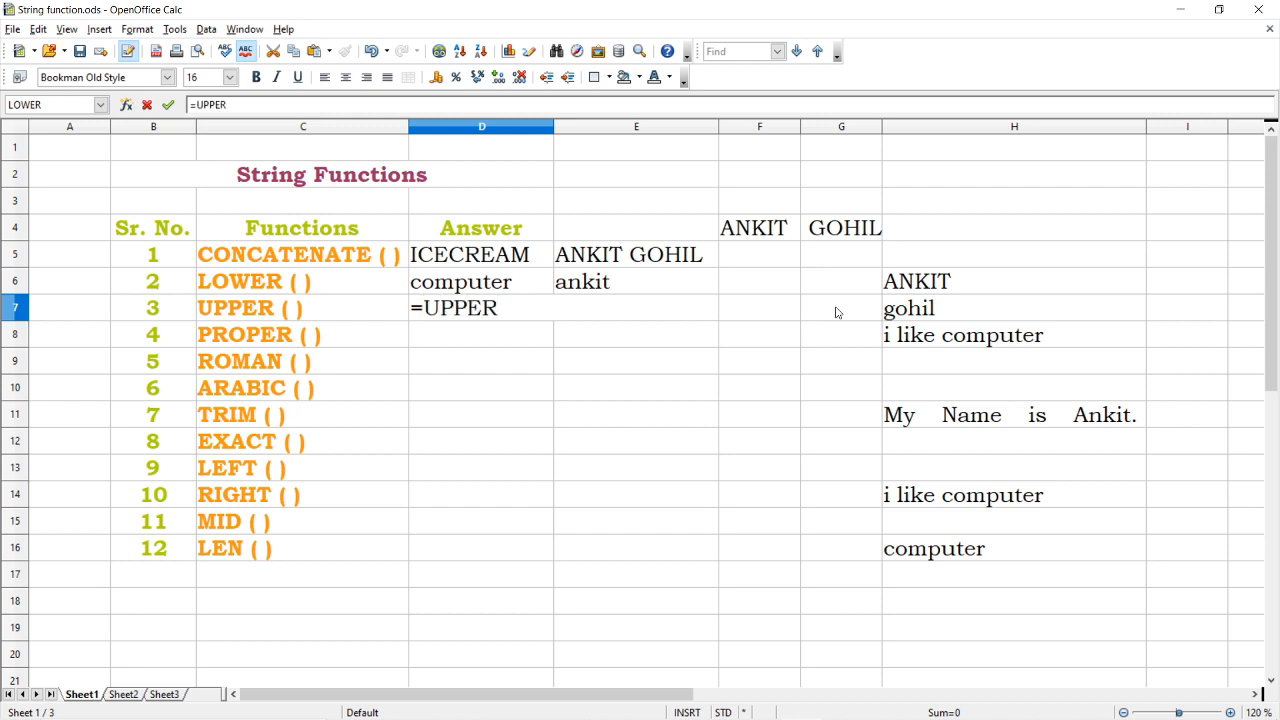
text(("computer)
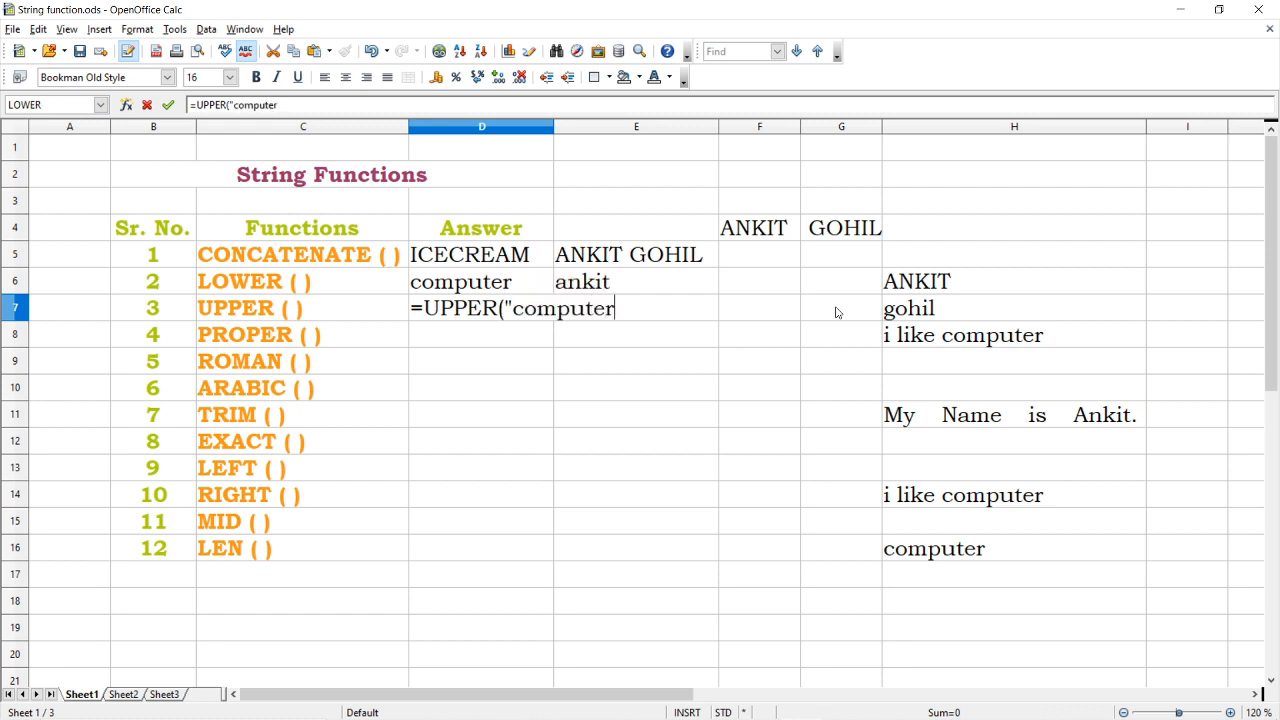
text(")
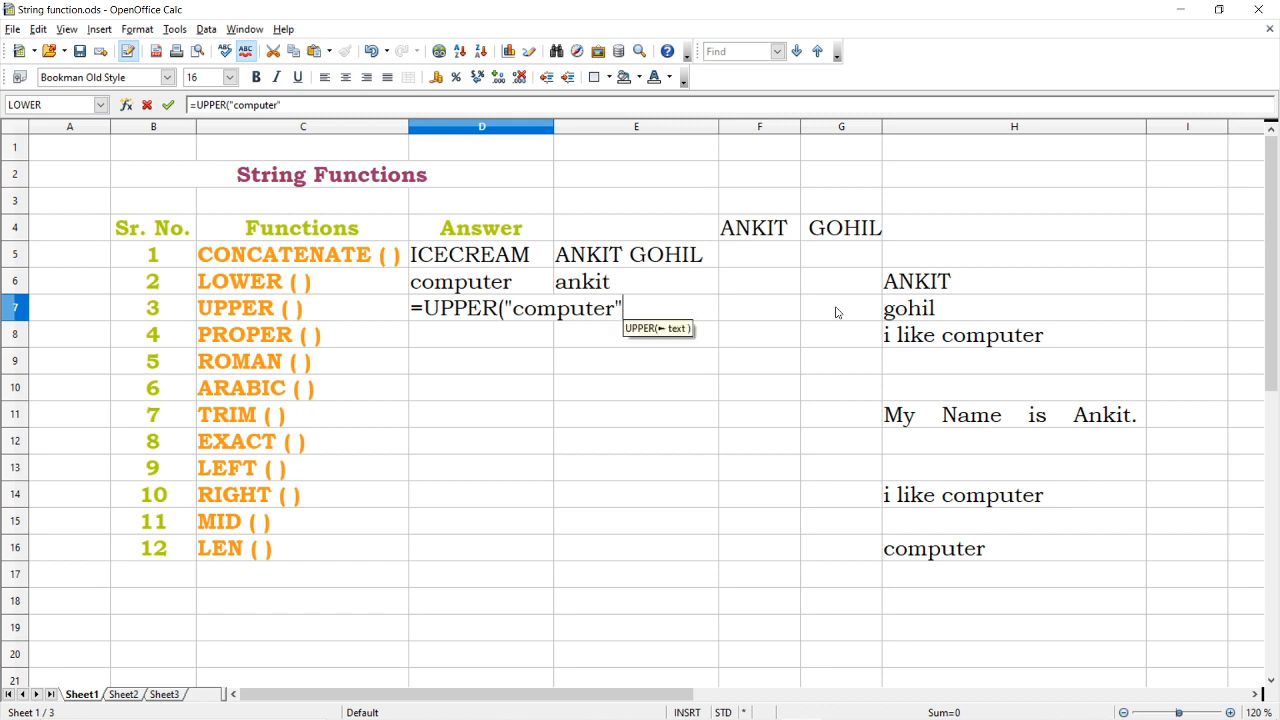
text())
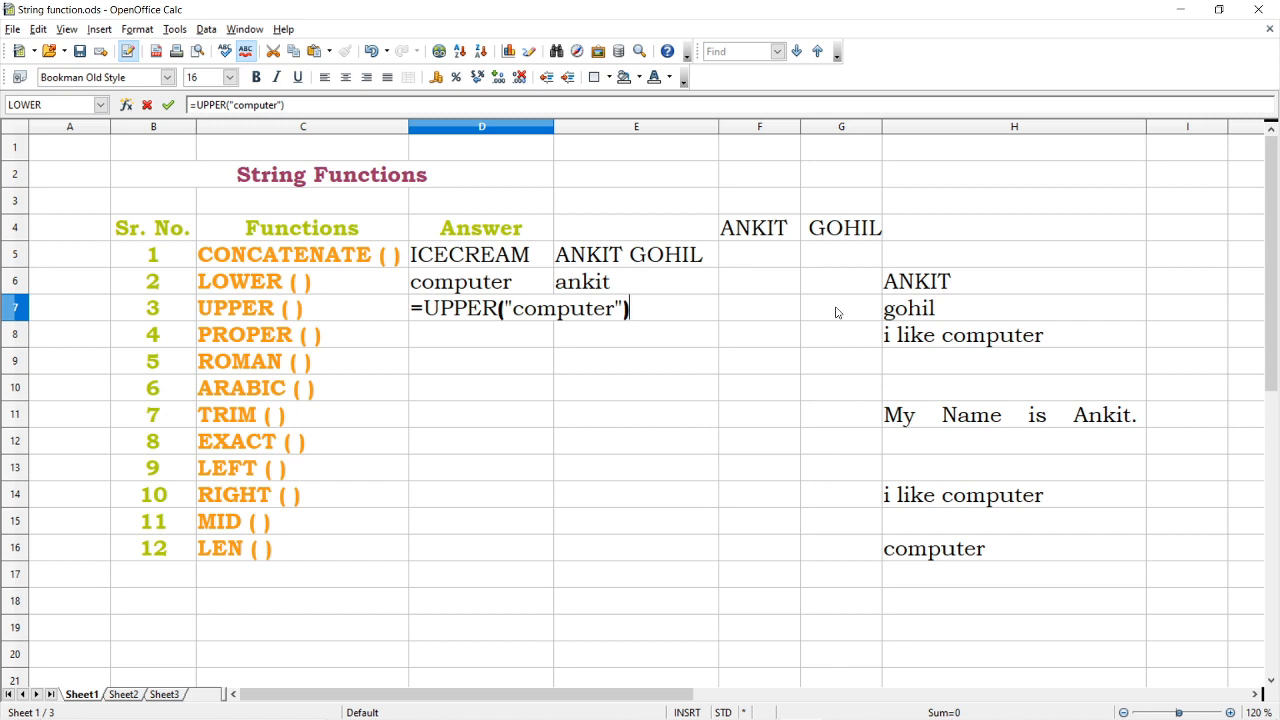
key(Return)
key(Up)
key(Right)
key(Right)
key(Right)
key(Right)
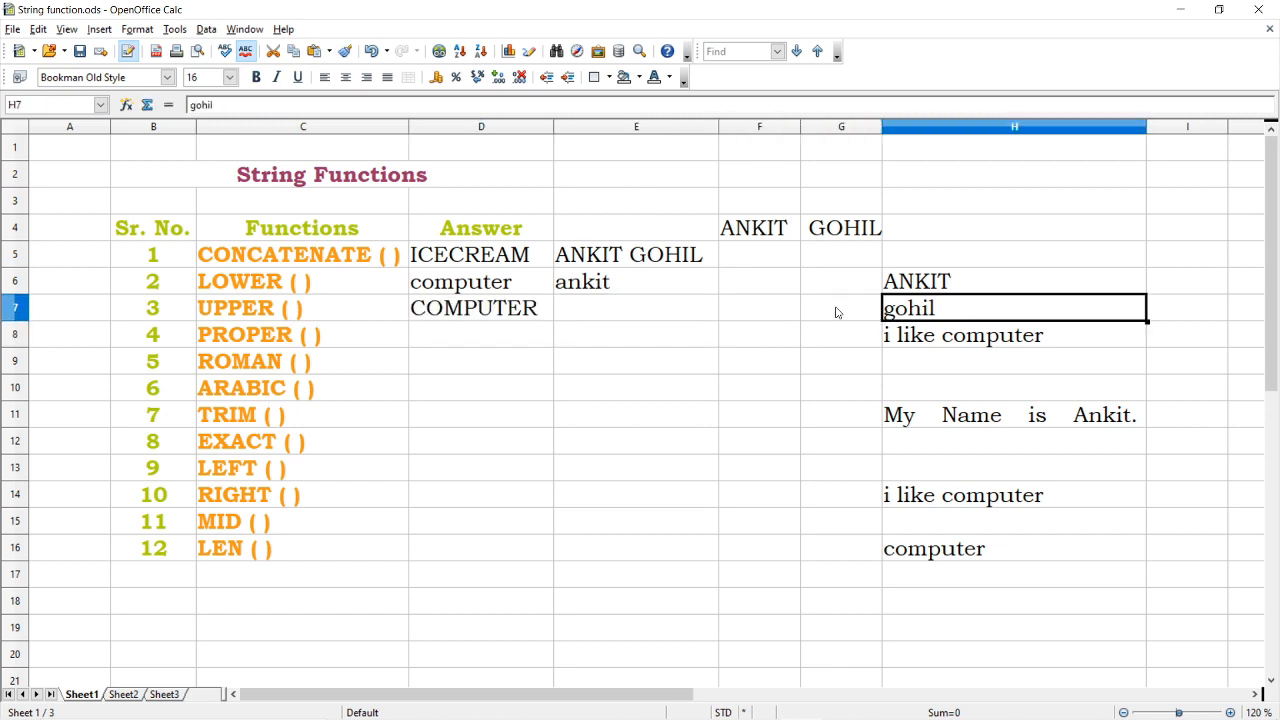
key(Left)
key(Left)
key(Left)
text(=)
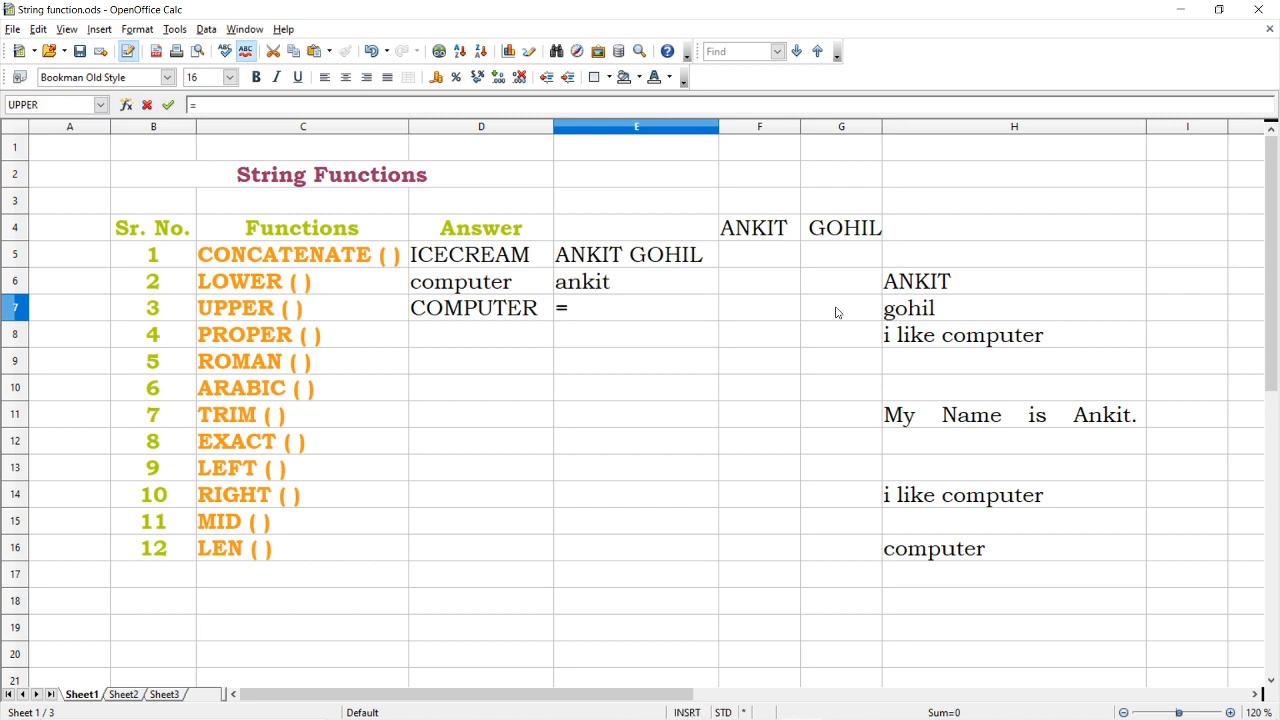
text(UPPER)
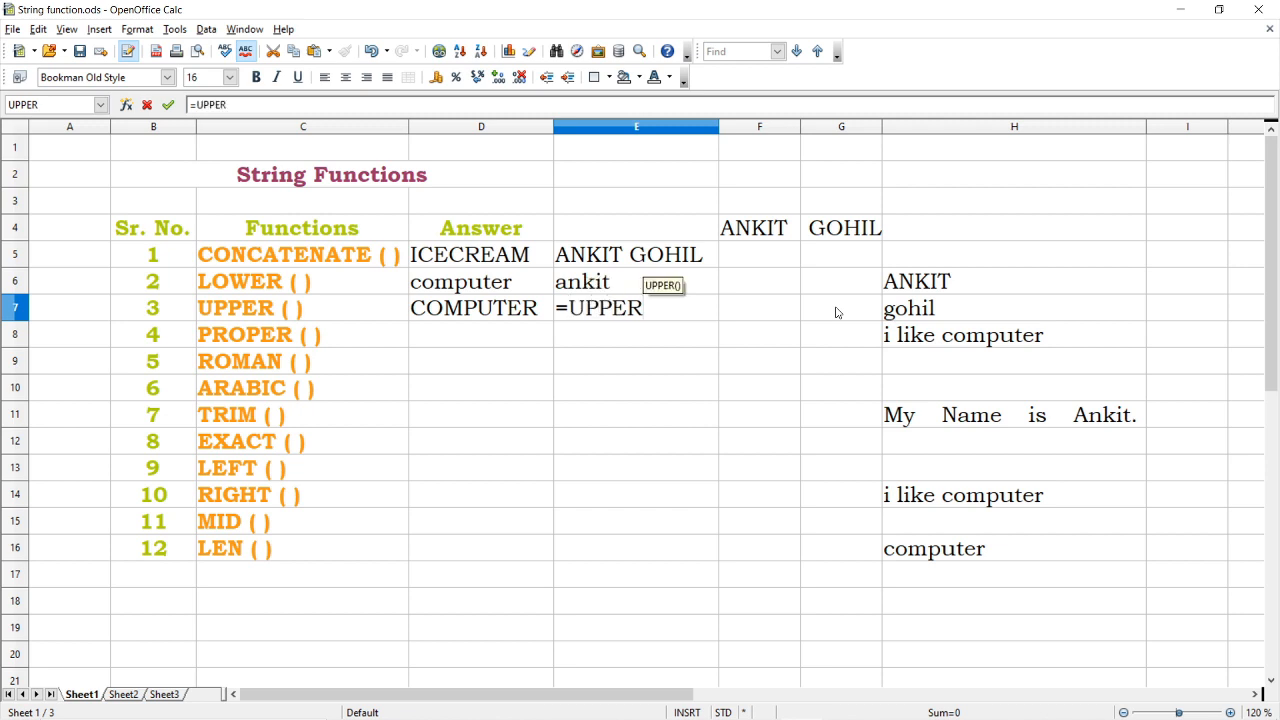
text(()
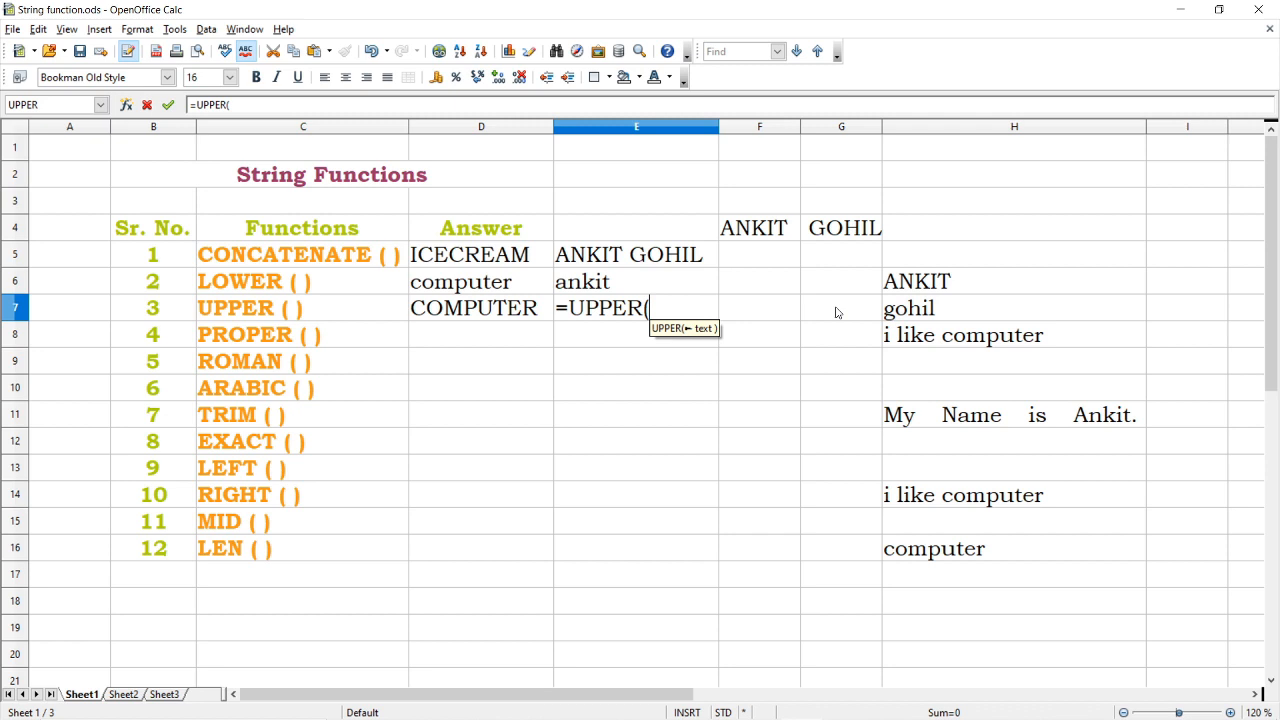
text(H7)
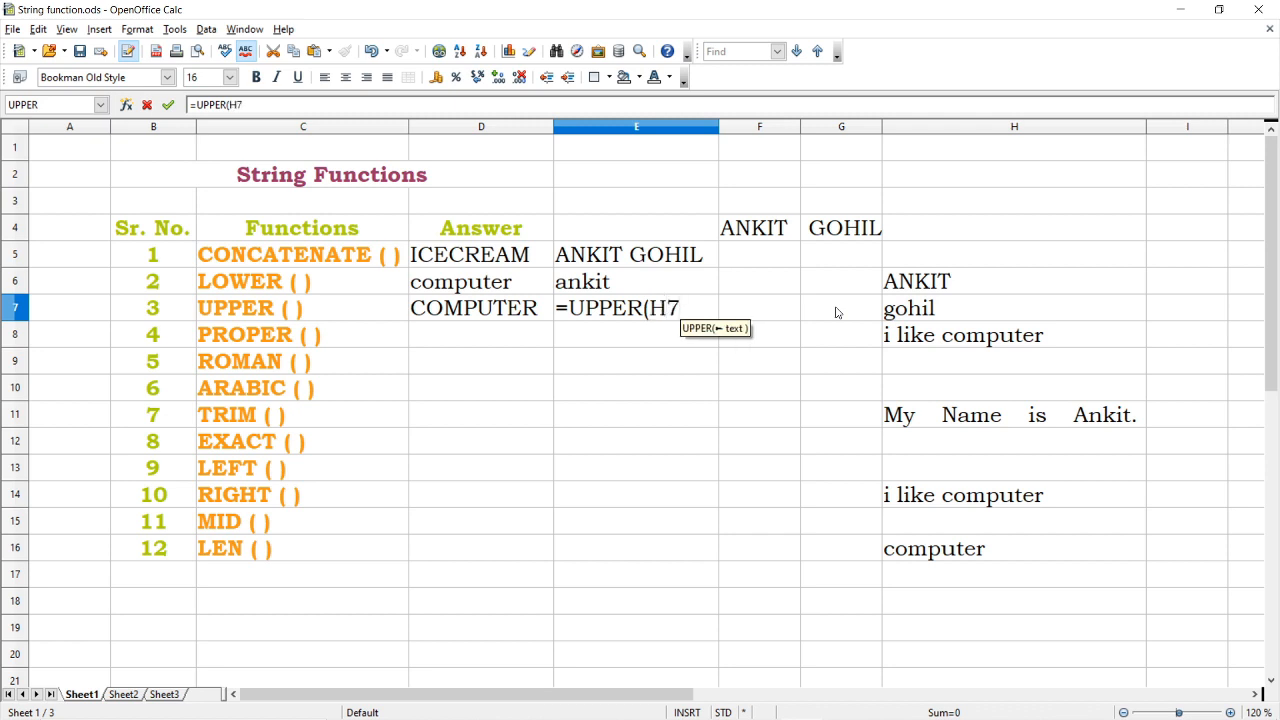
text())
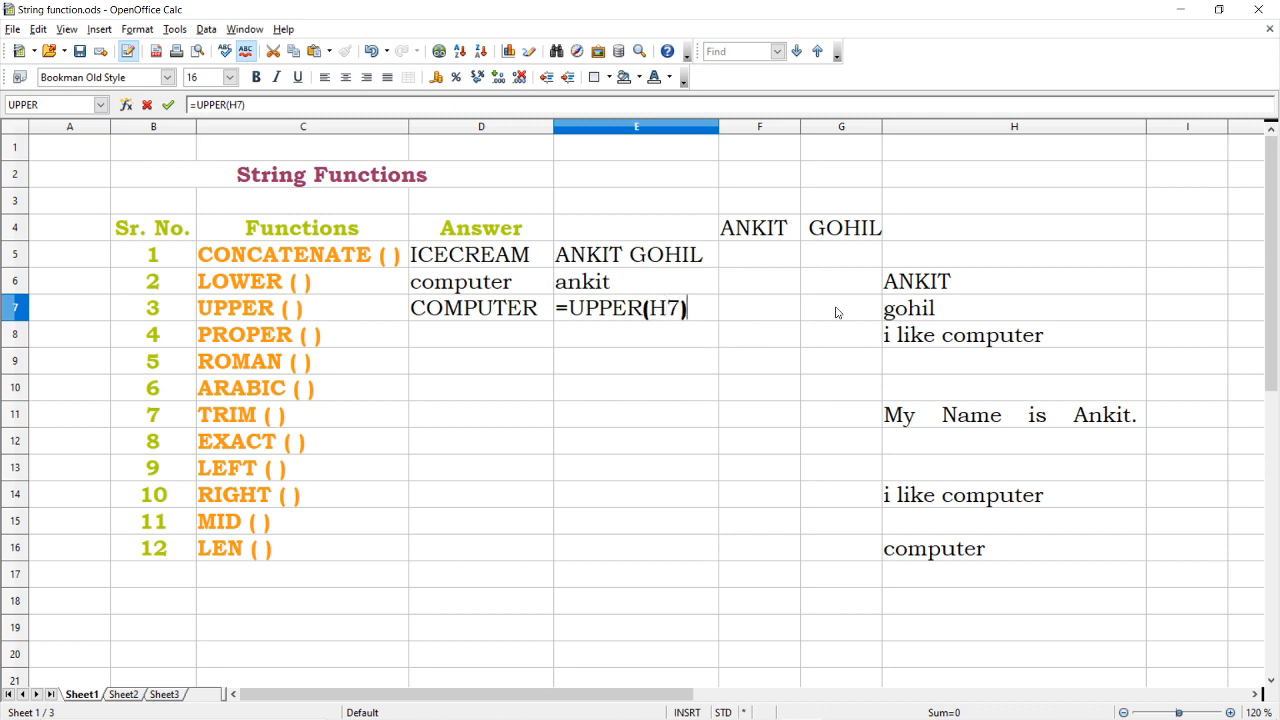
key(Return)
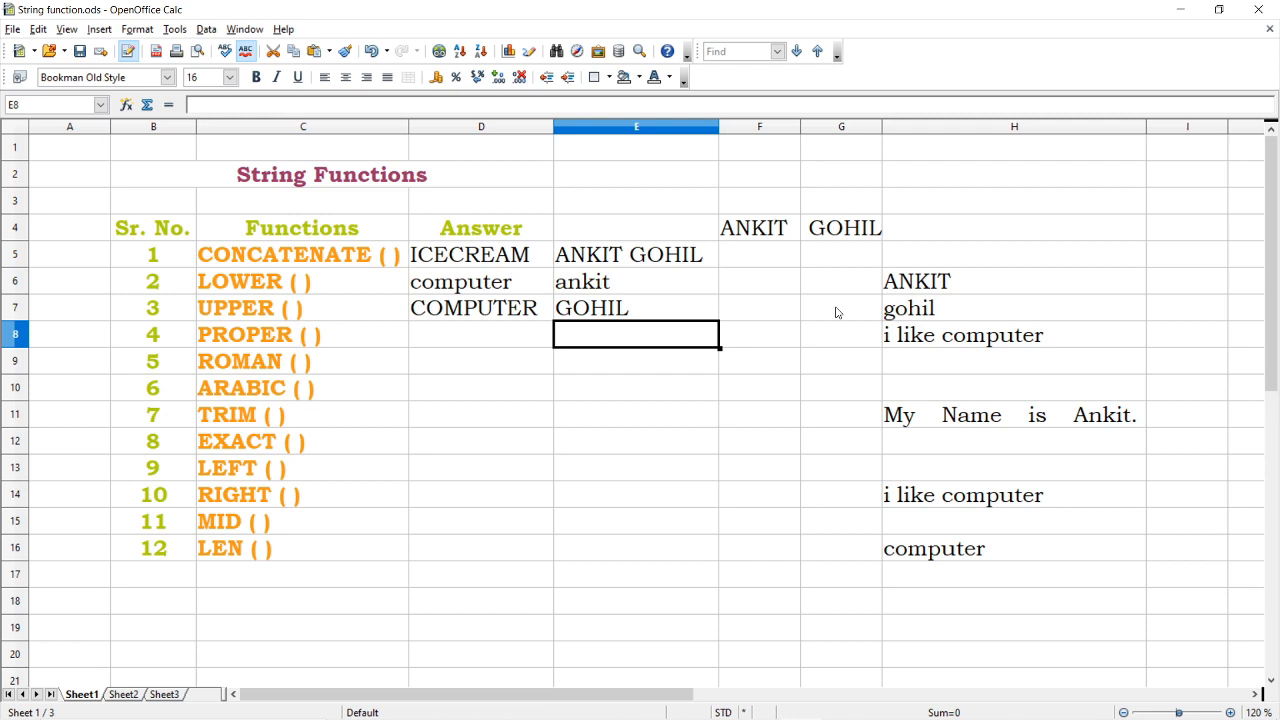
key(Left)
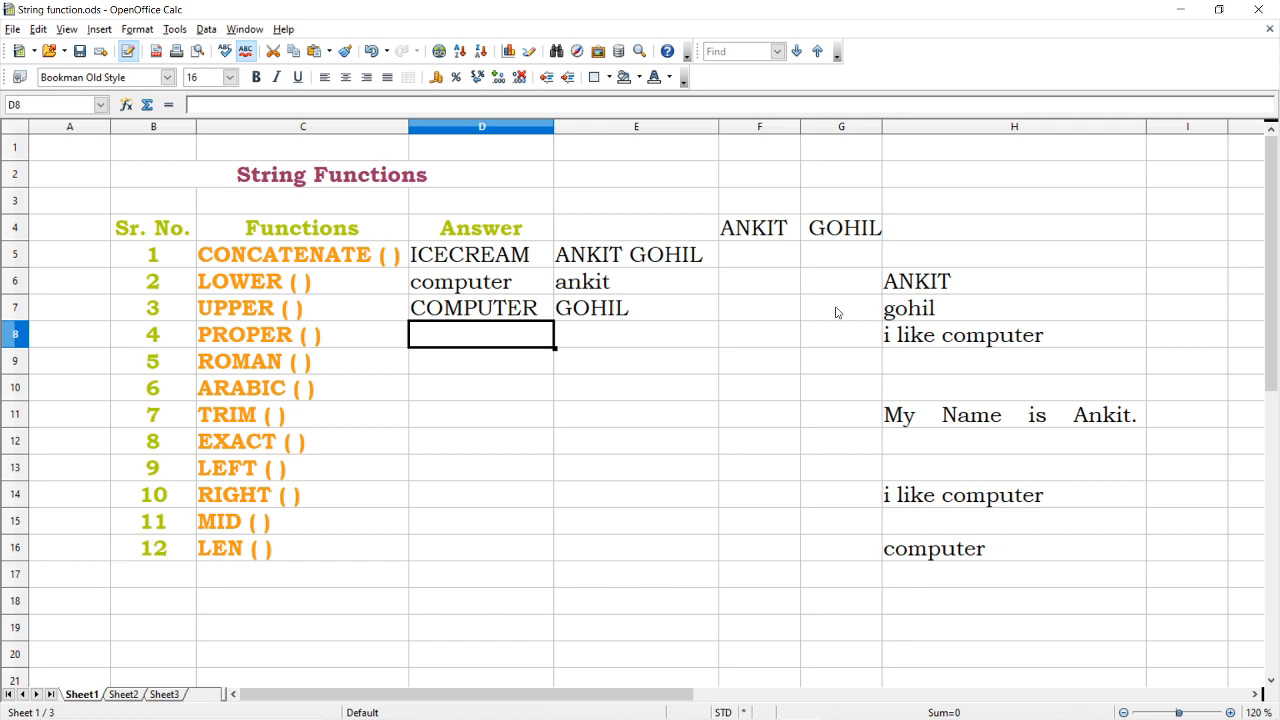
- Enter =PROPER("i like my school") in D8 to display I Like My School
text(=P)
text(RO)
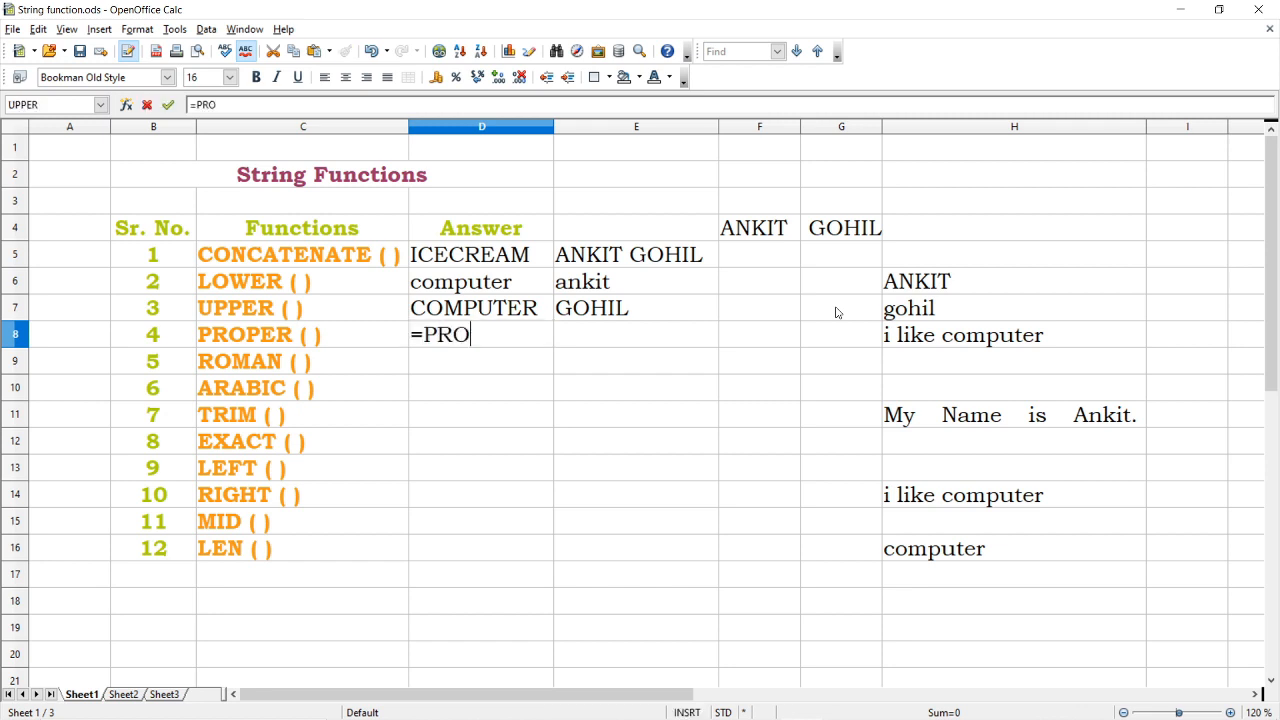
text(PER()
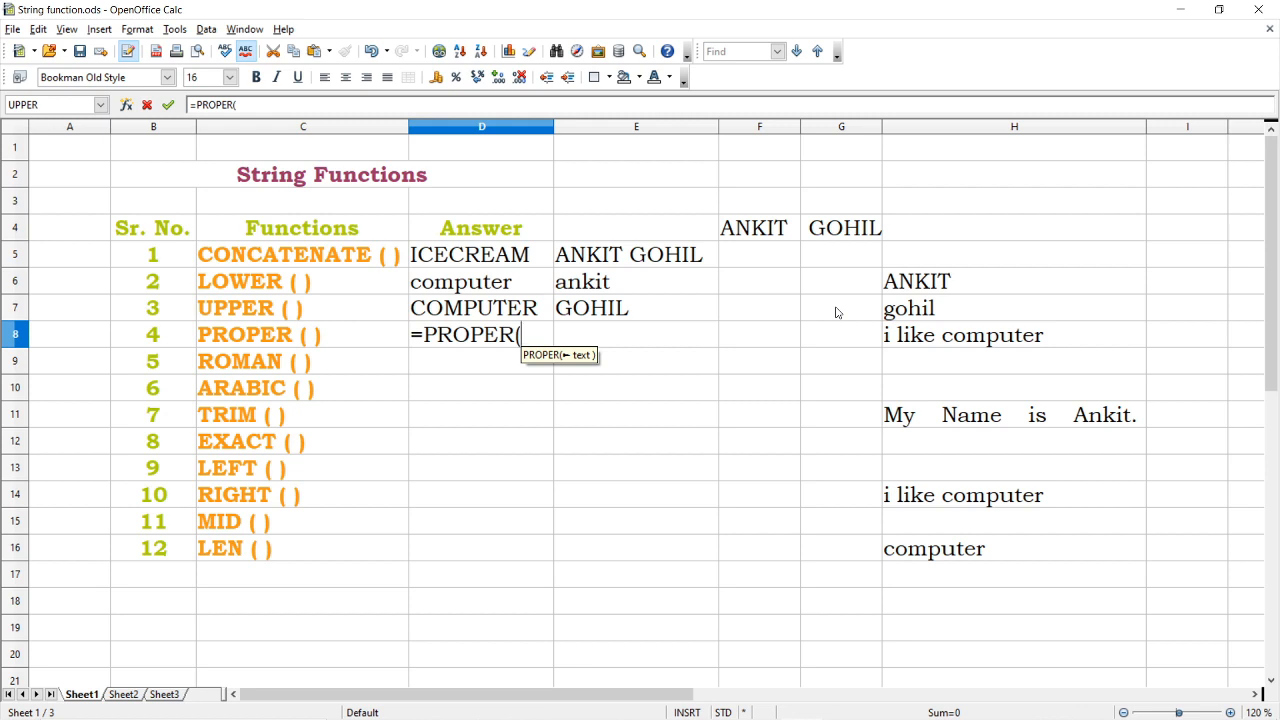
text("i li)
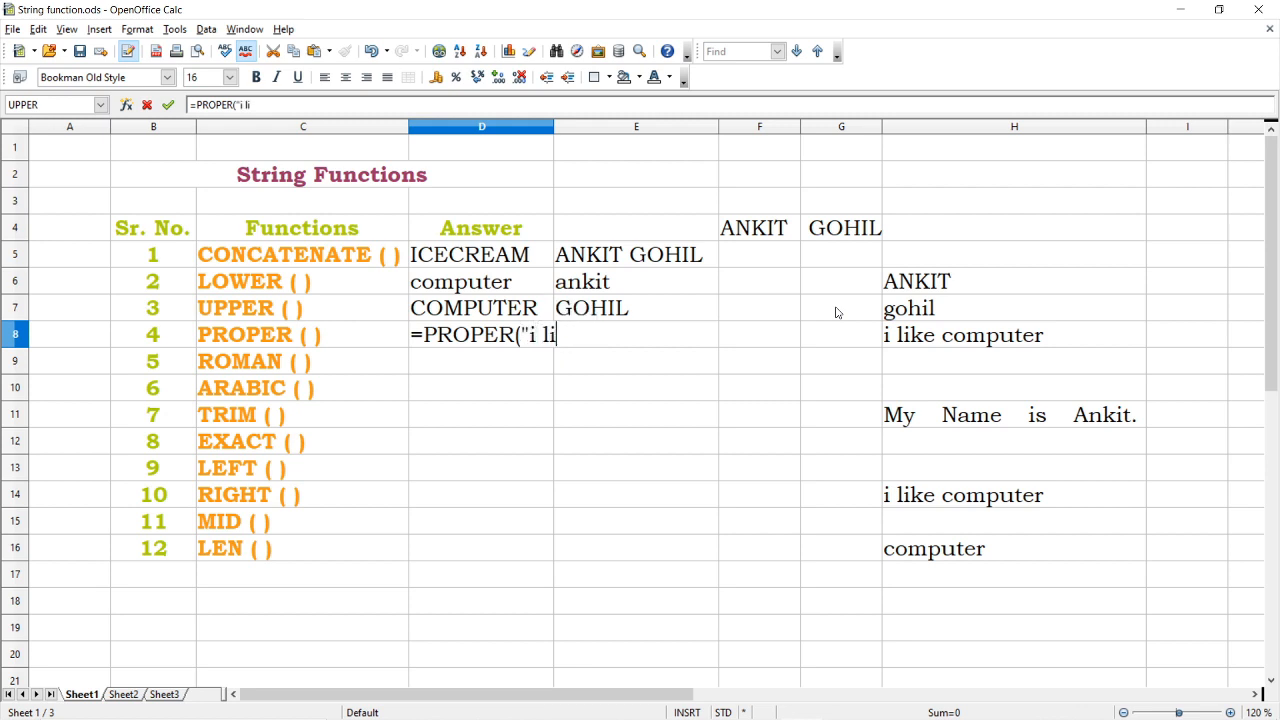
text(ke my s)
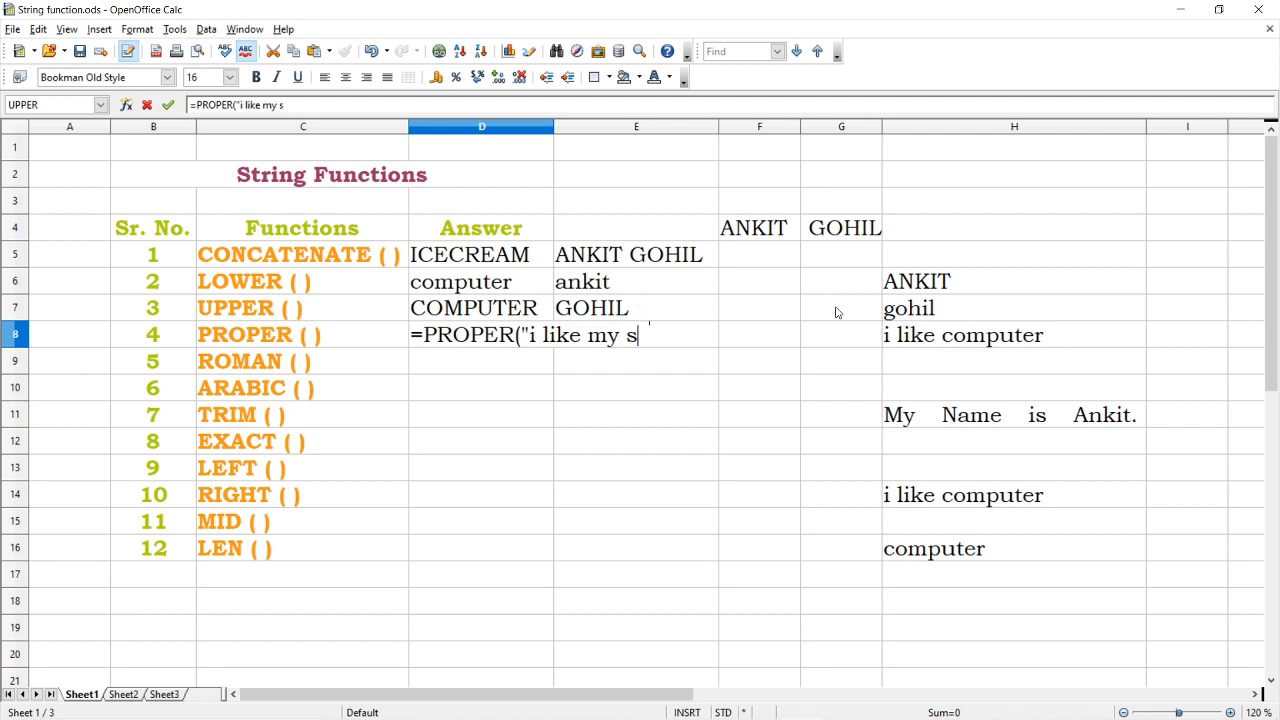
text(chool"))
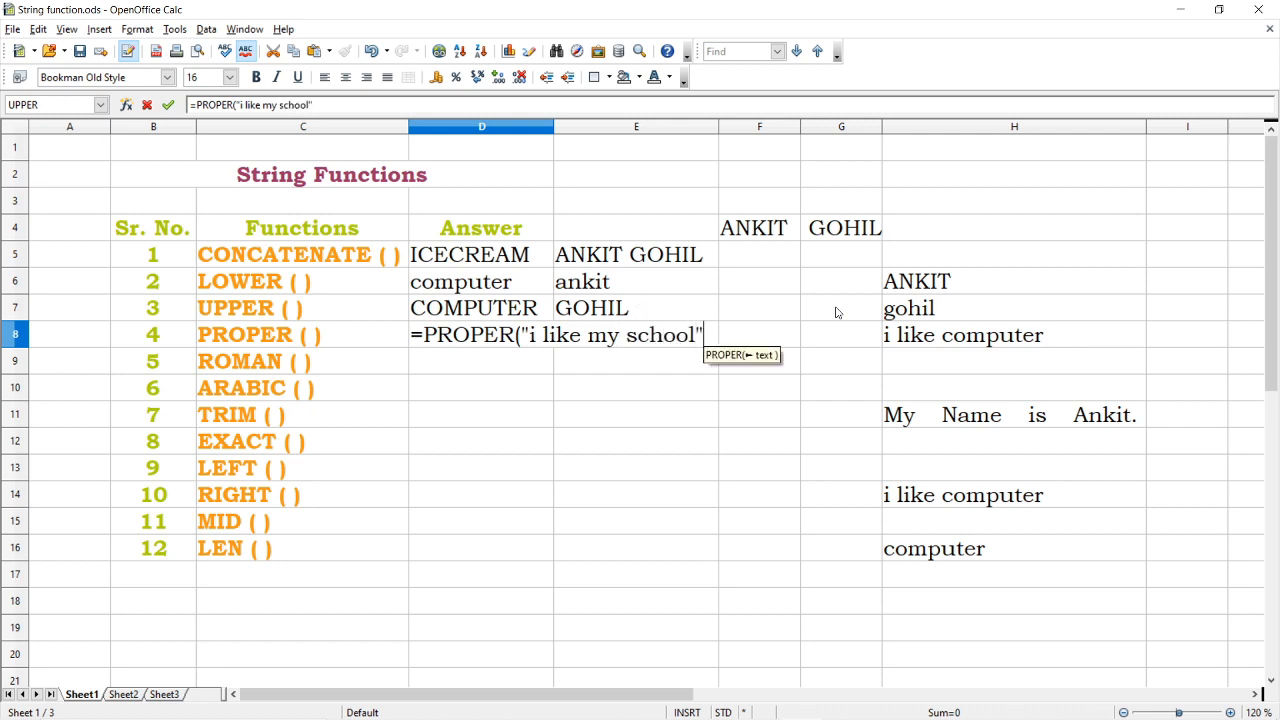
text(;)
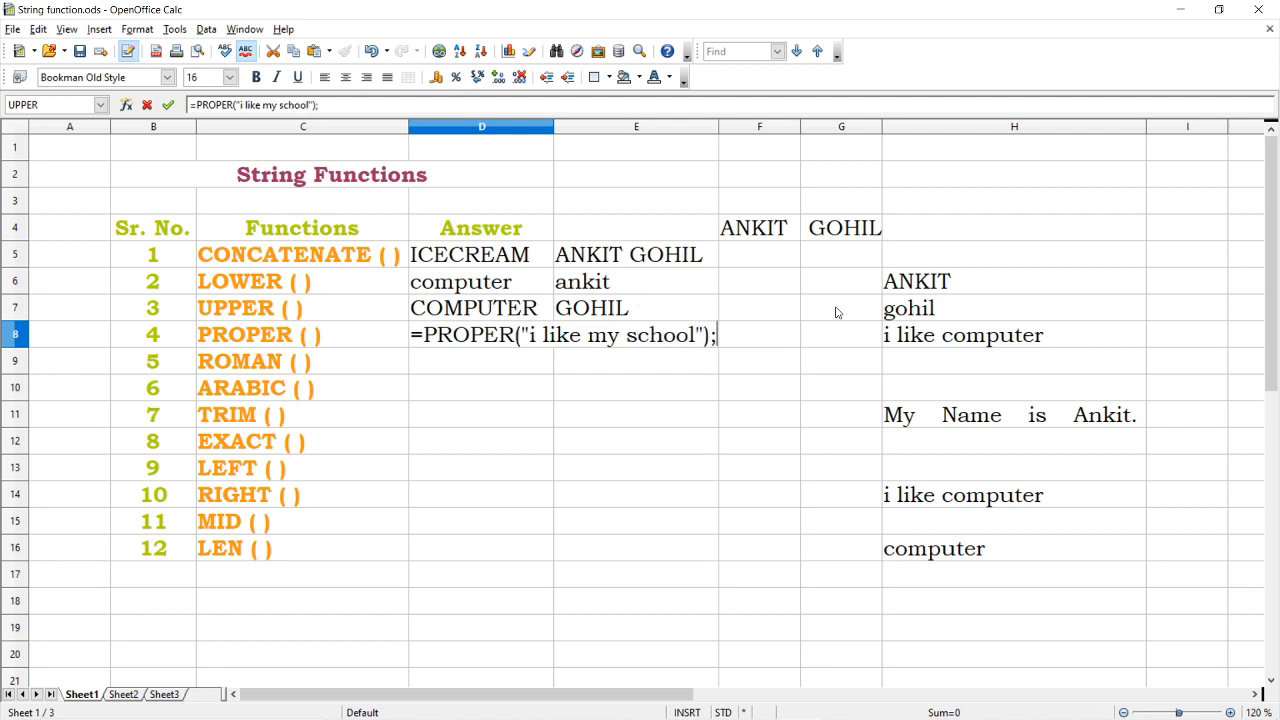
key(BackSpace)
key(Return)
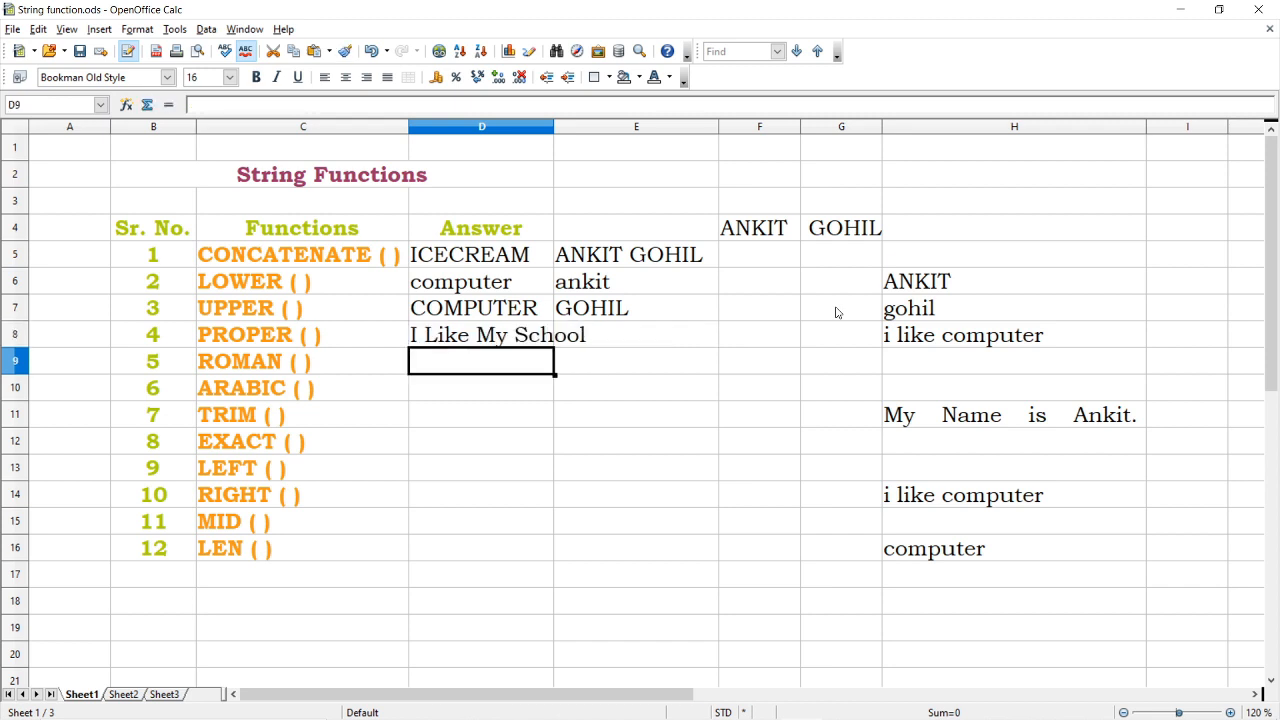
- Autofit column D to the new text and verify the PROPER formula in D8
drag(553, 126, 553, 126)
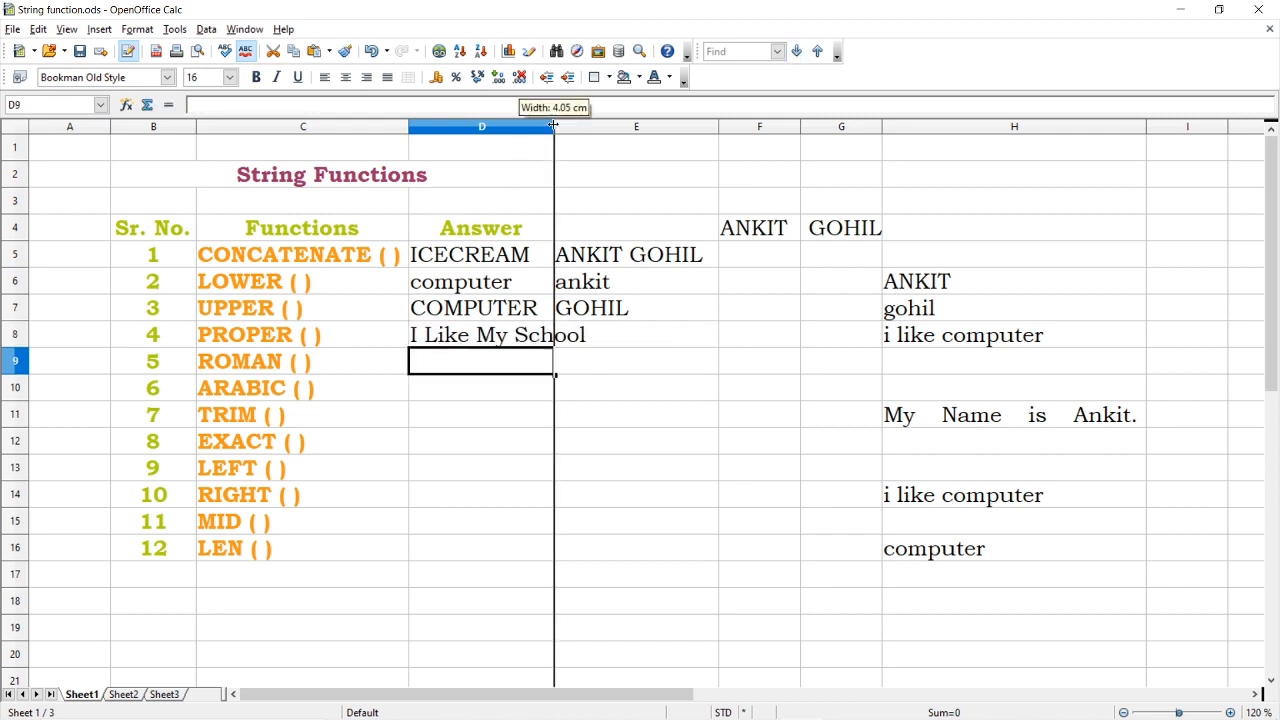
double_click(553, 126)
click(551, 336)
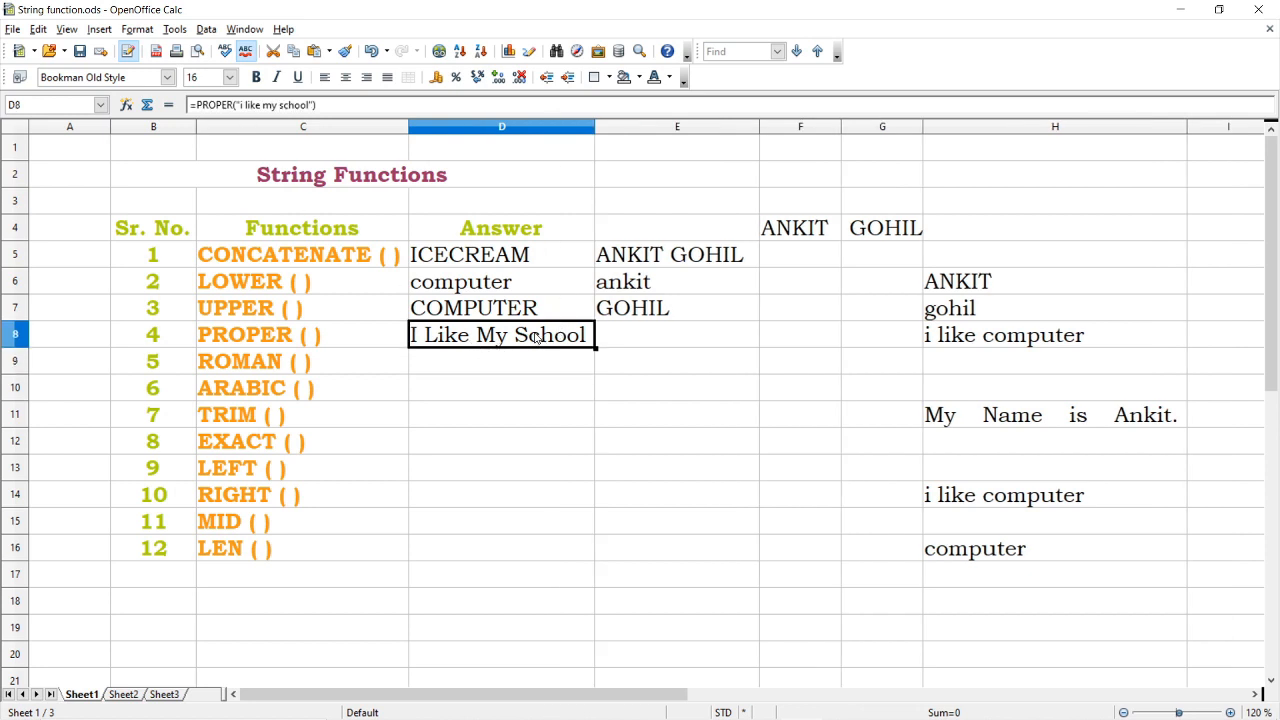
double_click(537, 340)
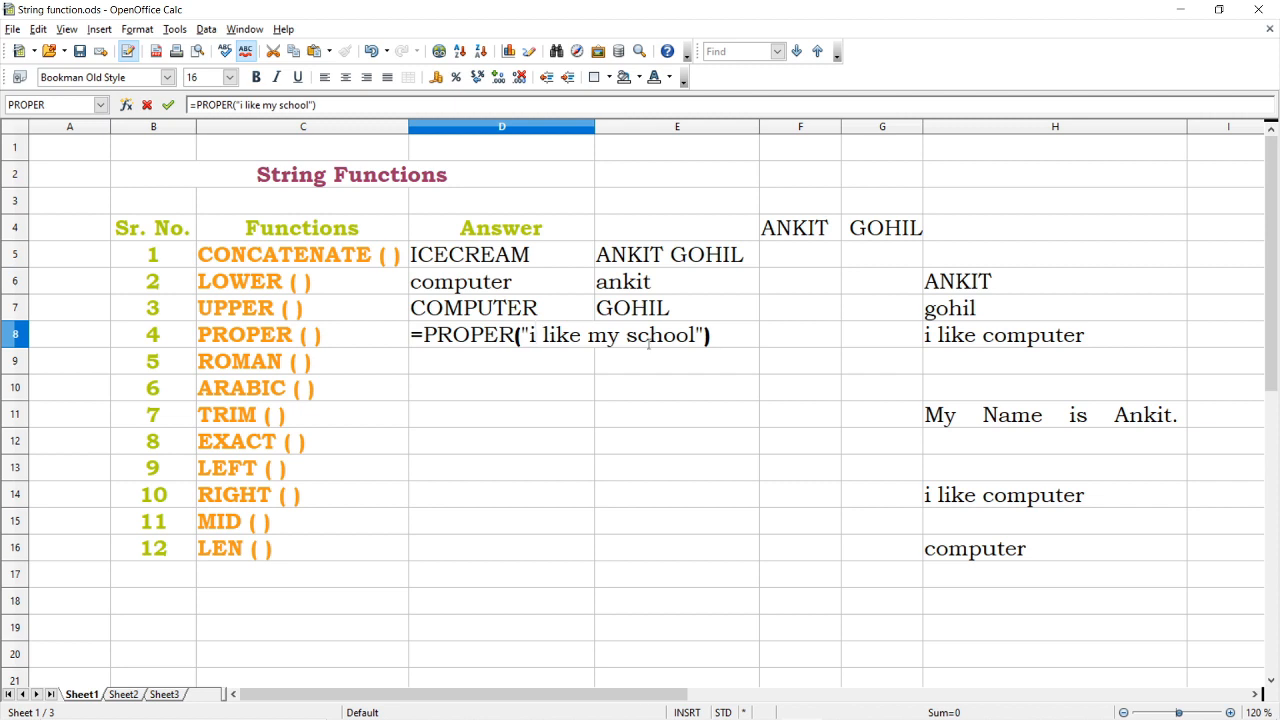
key(Return)
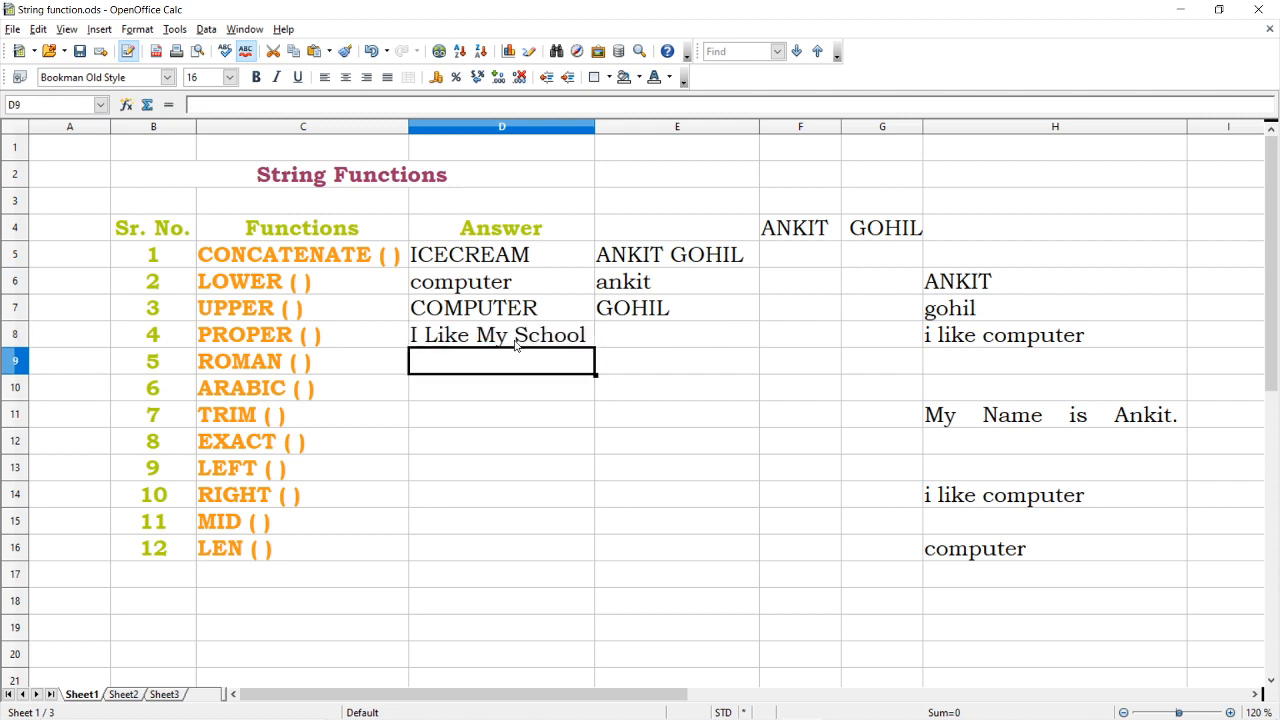
- Enter =proper(h8) in E8 to turn i like computer into I Like Computer
click(698, 338)
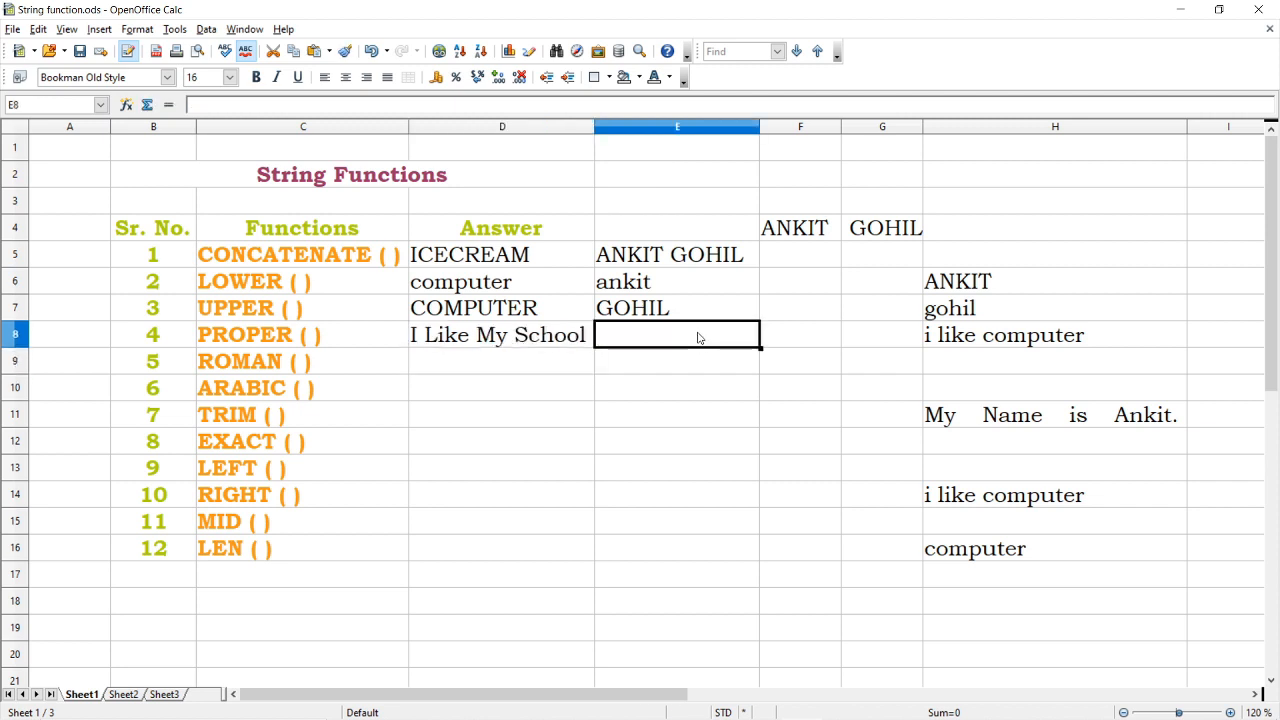
click(992, 341)
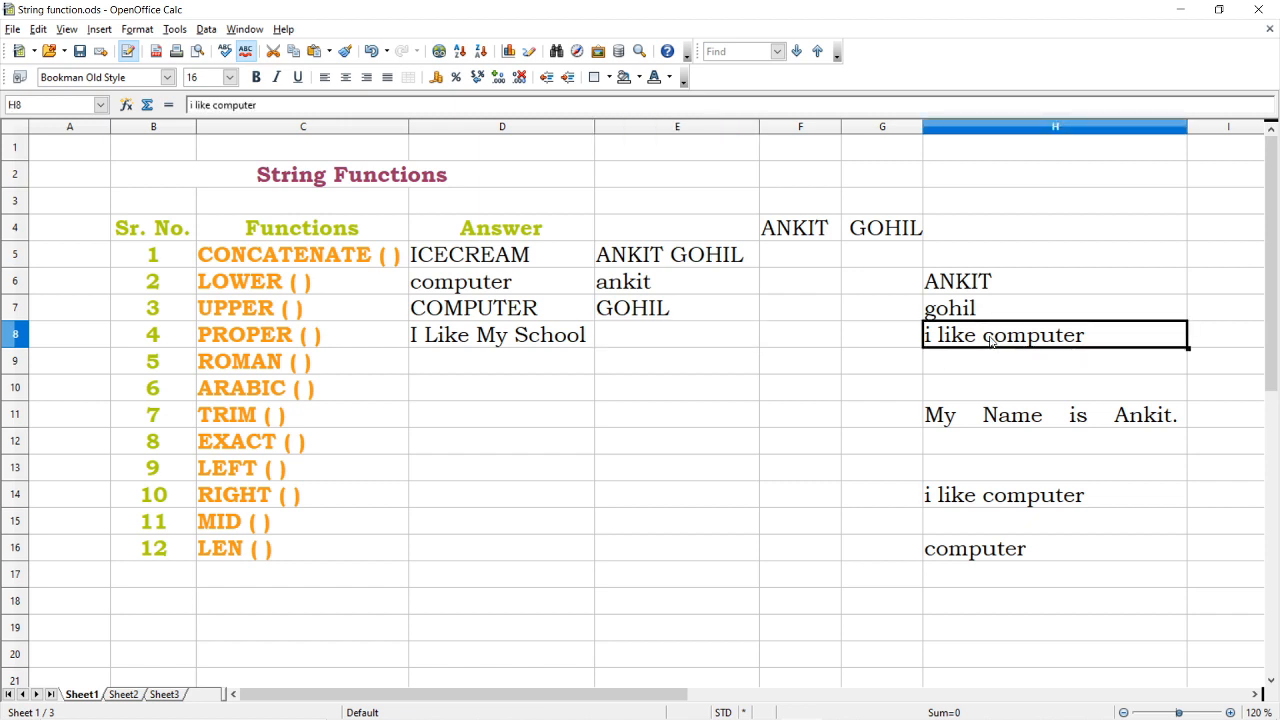
click(697, 333)
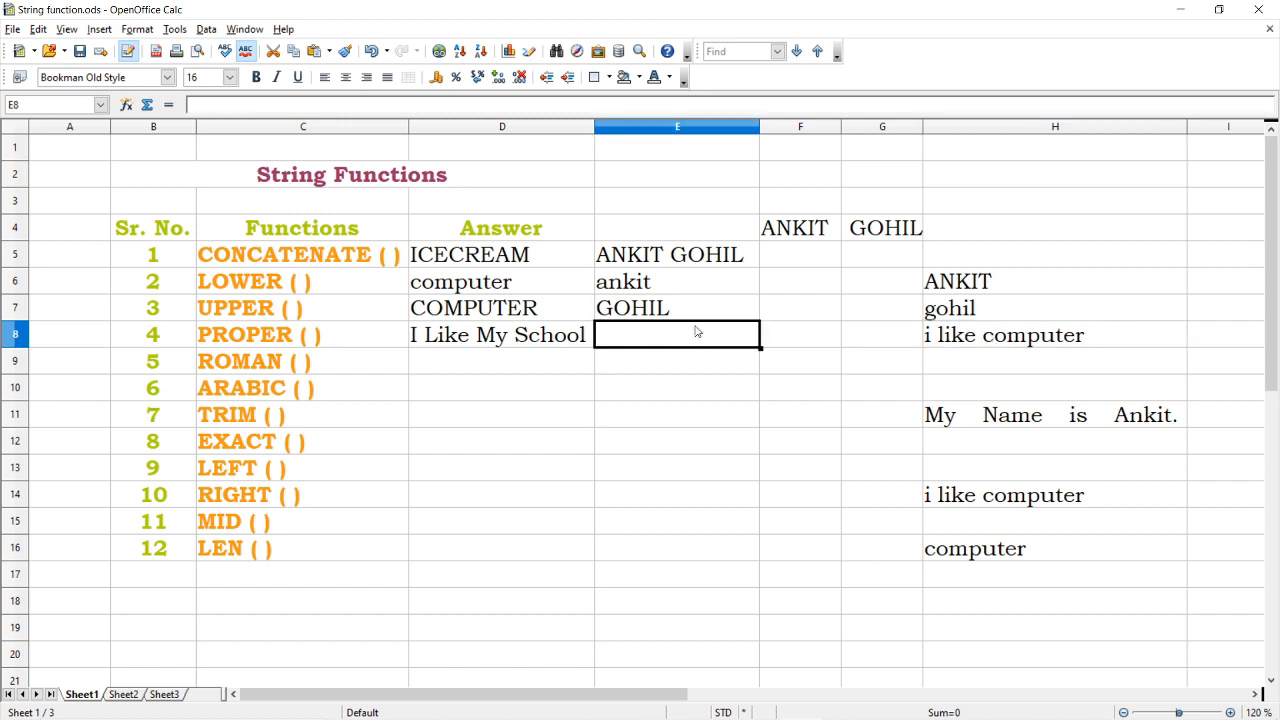
text(=)
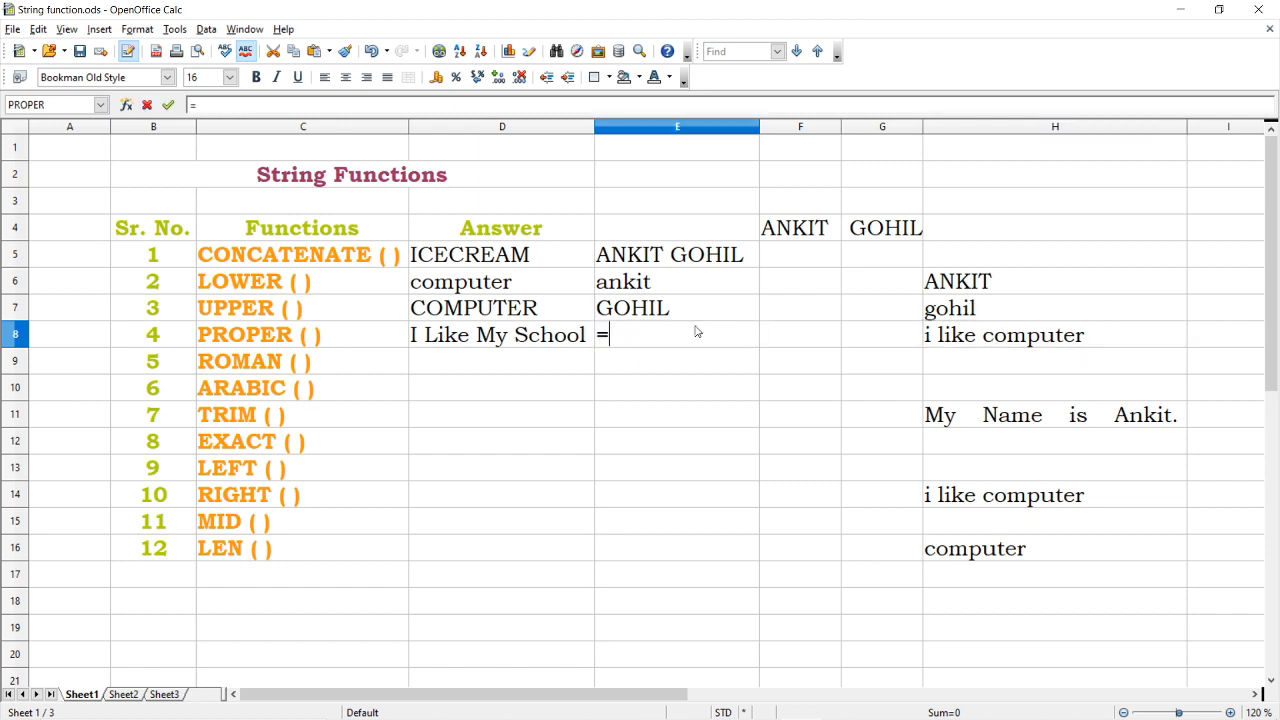
text(proper()
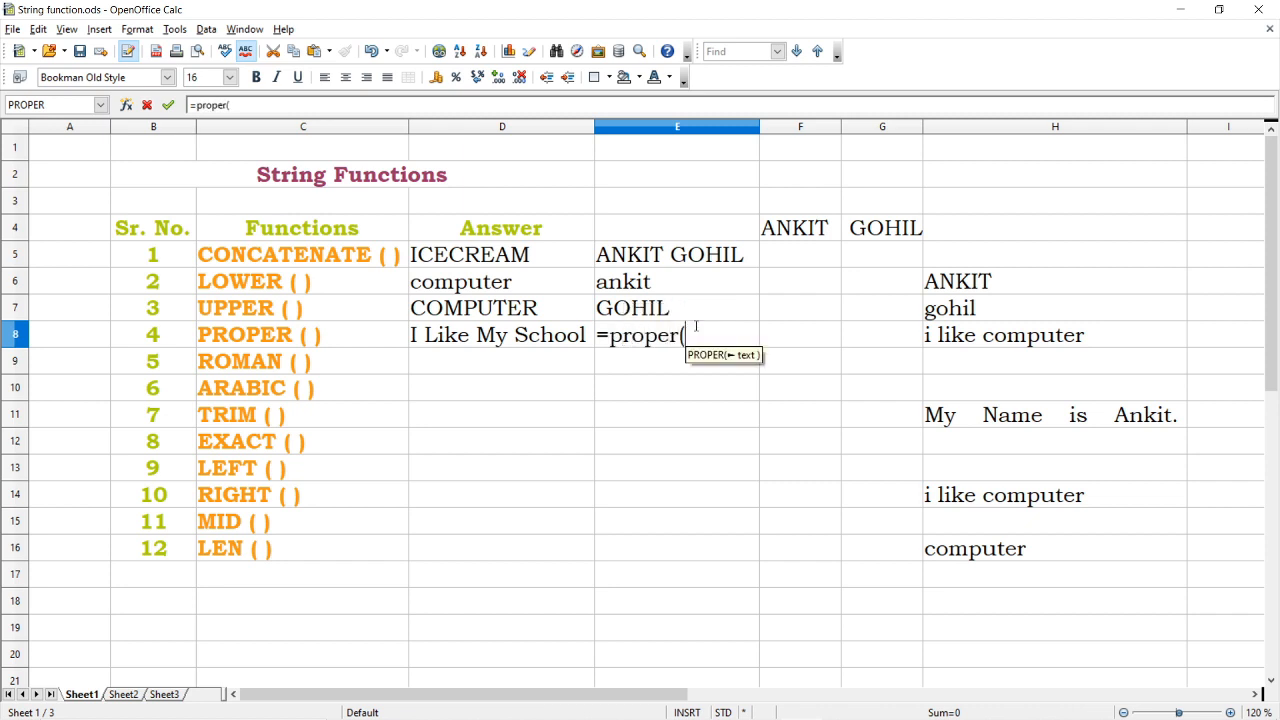
text(h8))
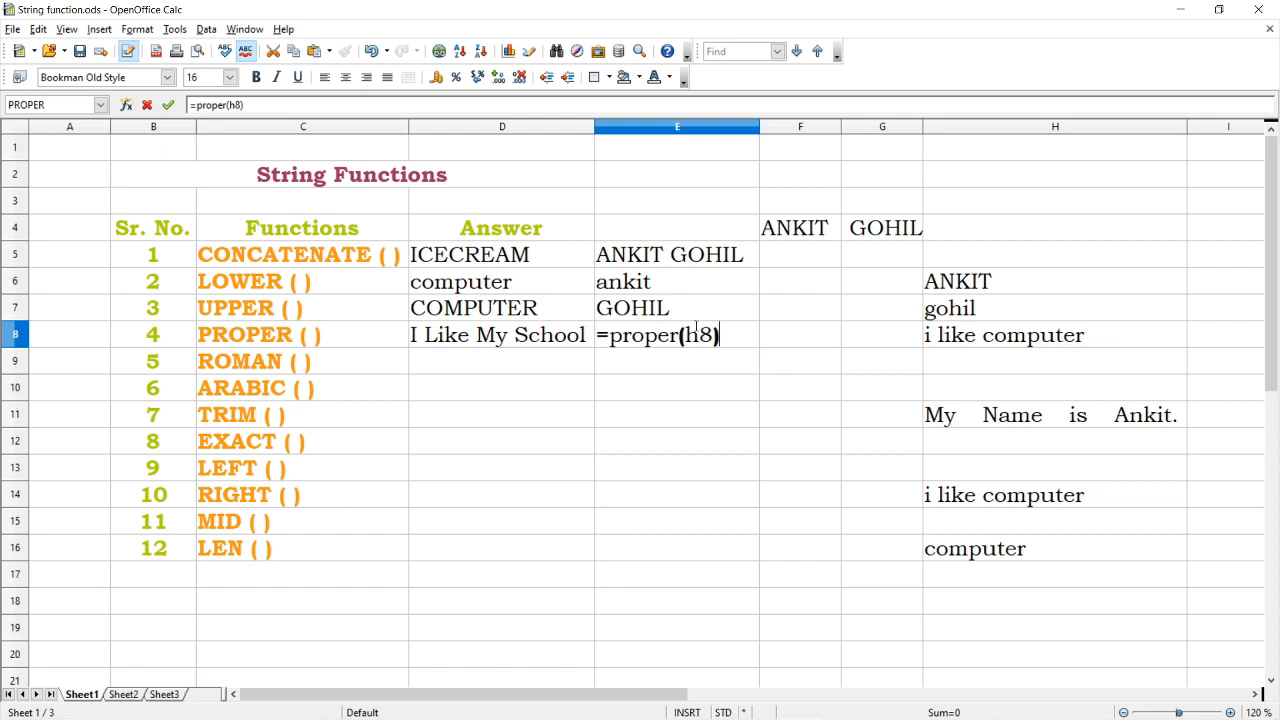
key(Return)
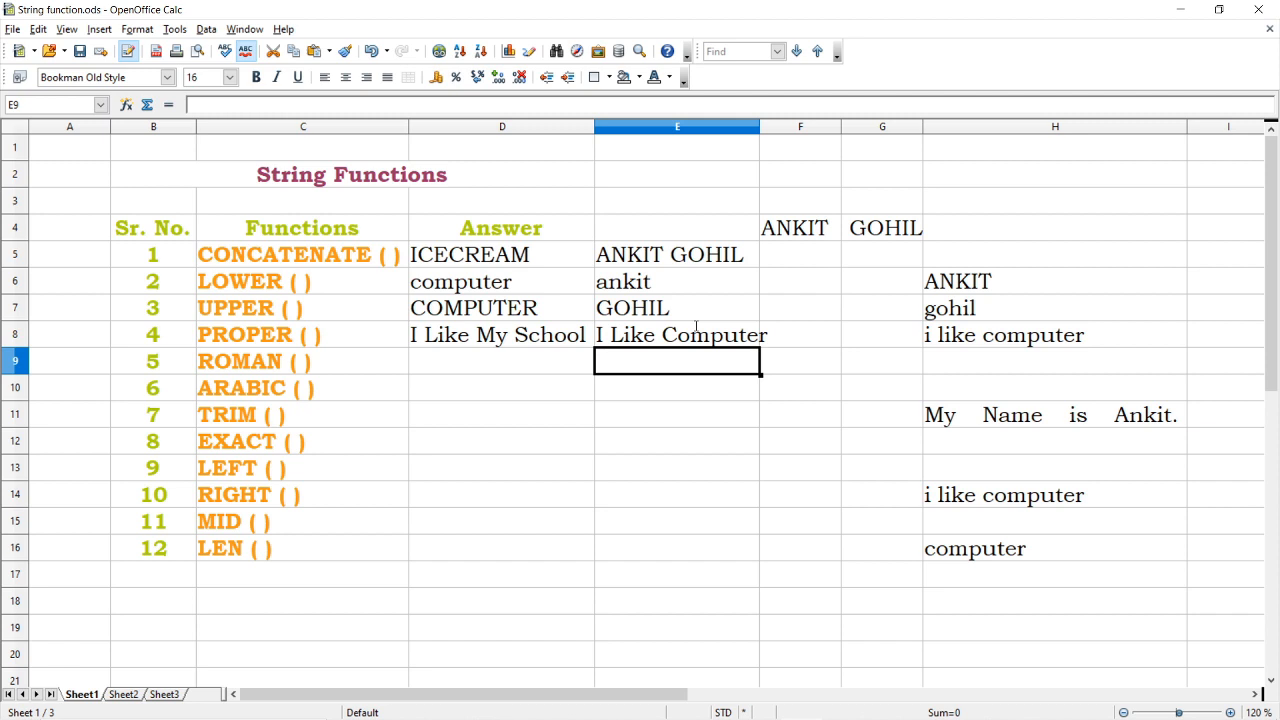
key(Left)
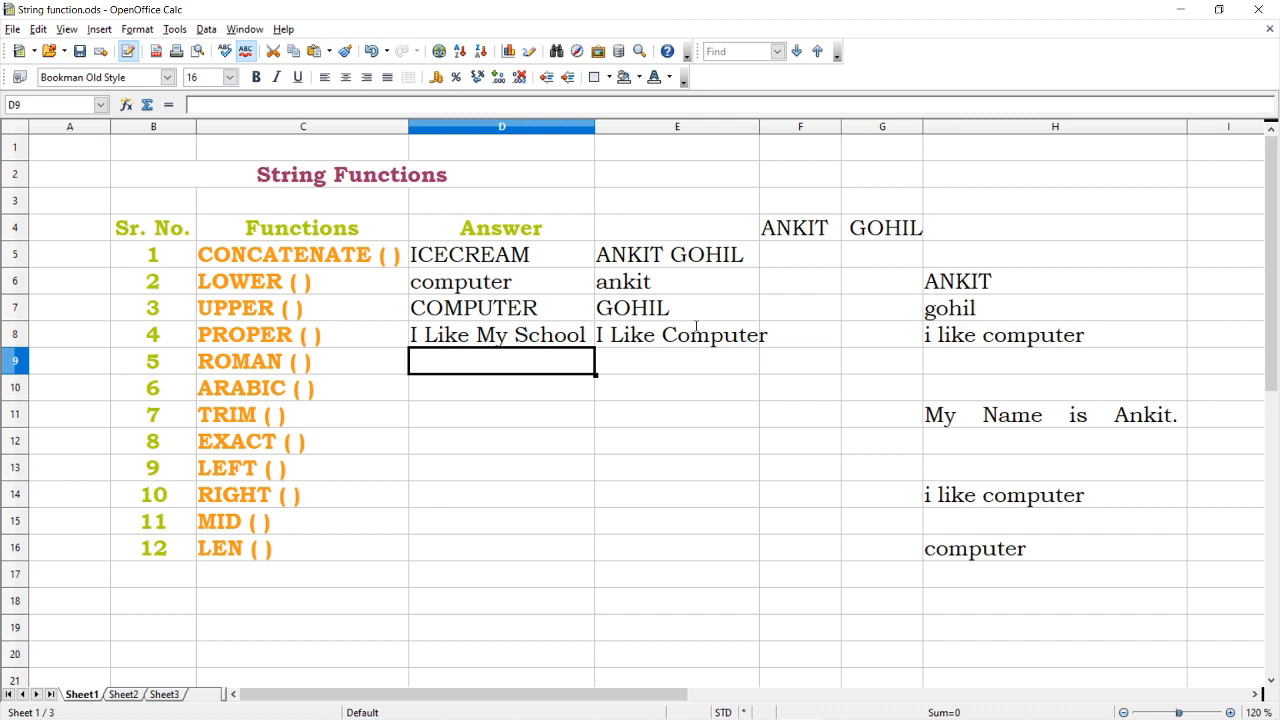
- Enter =roman(11;0) in D9 to display XI
text(=r)
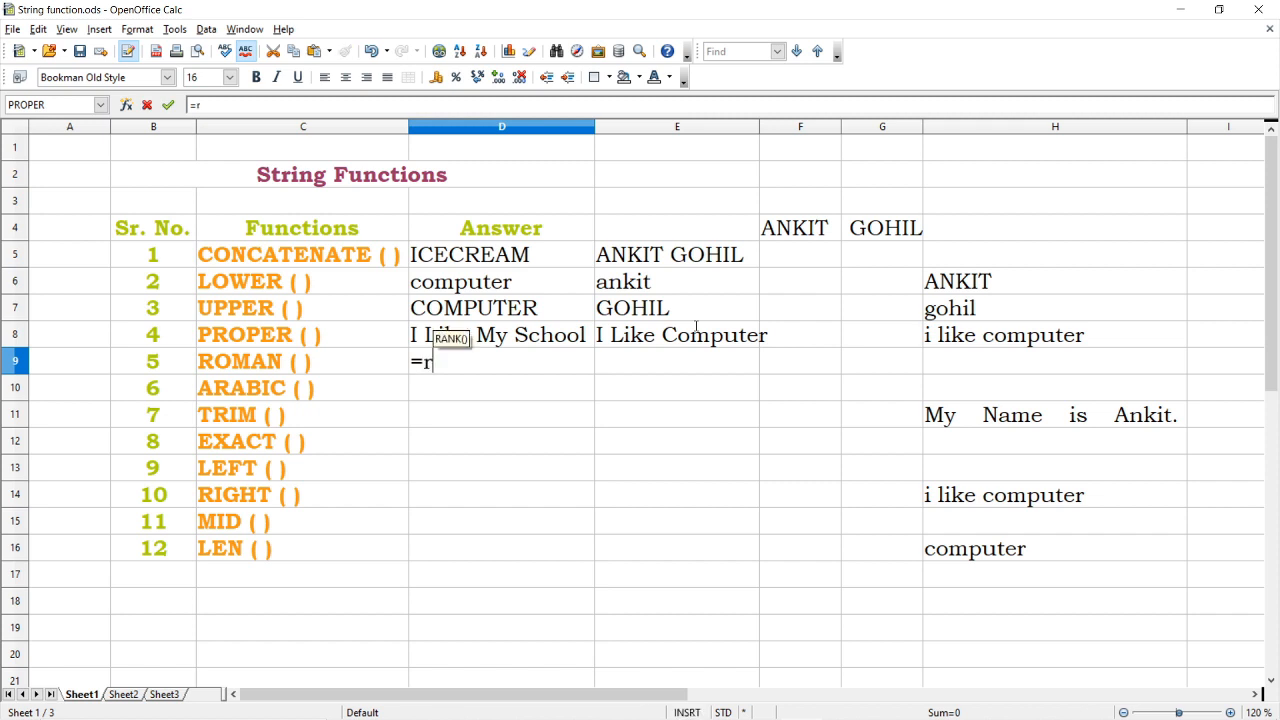
text(oman()
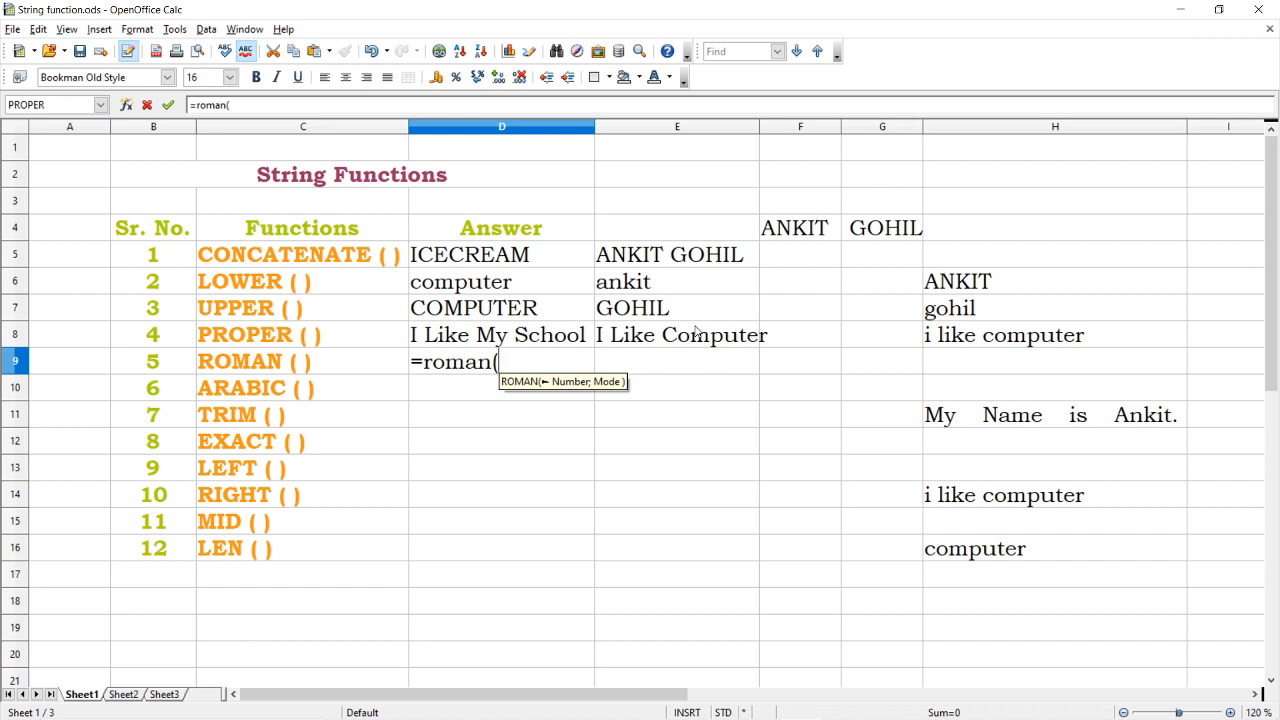
text(11;)
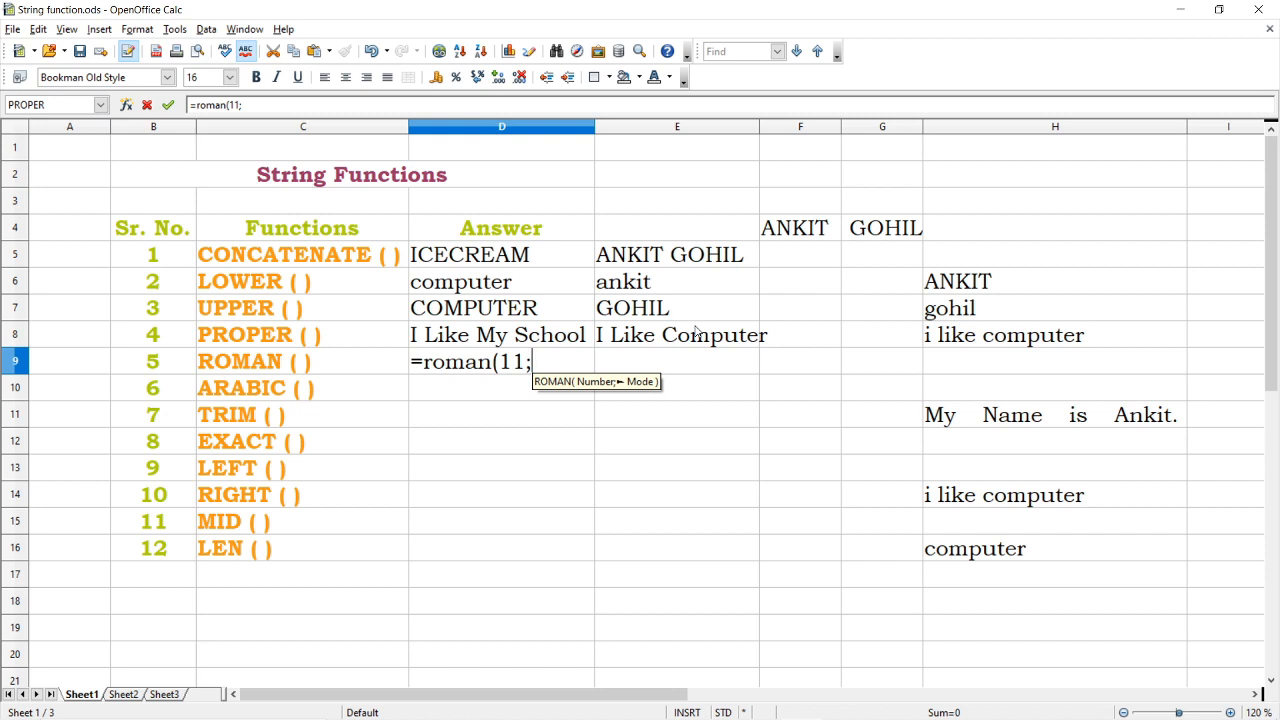
text(0)
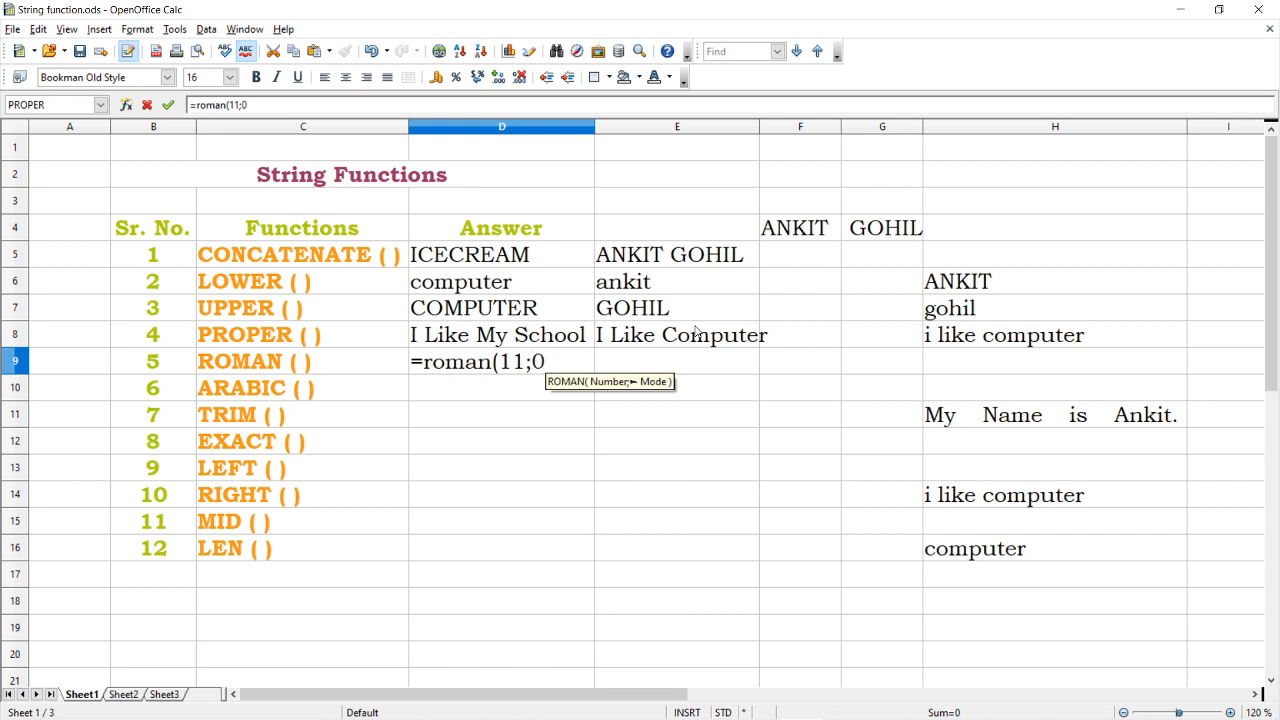
text())
key(Return)
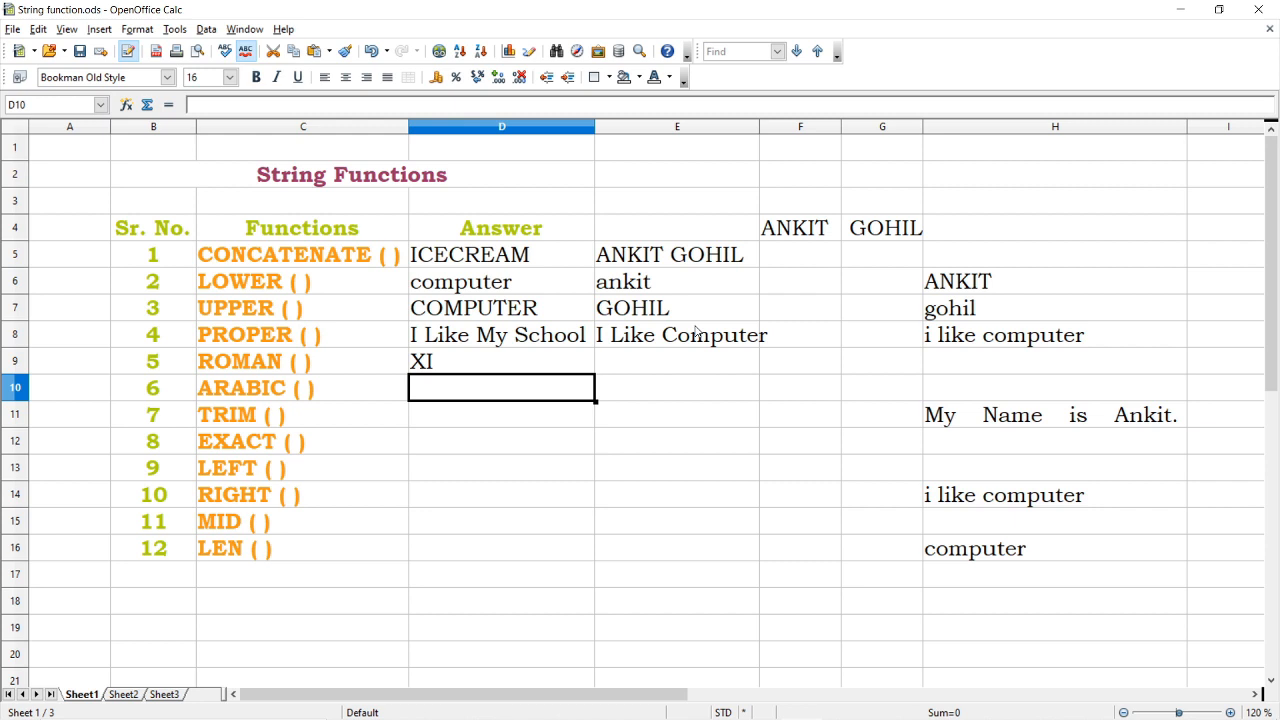
key(Up)
key(Right)
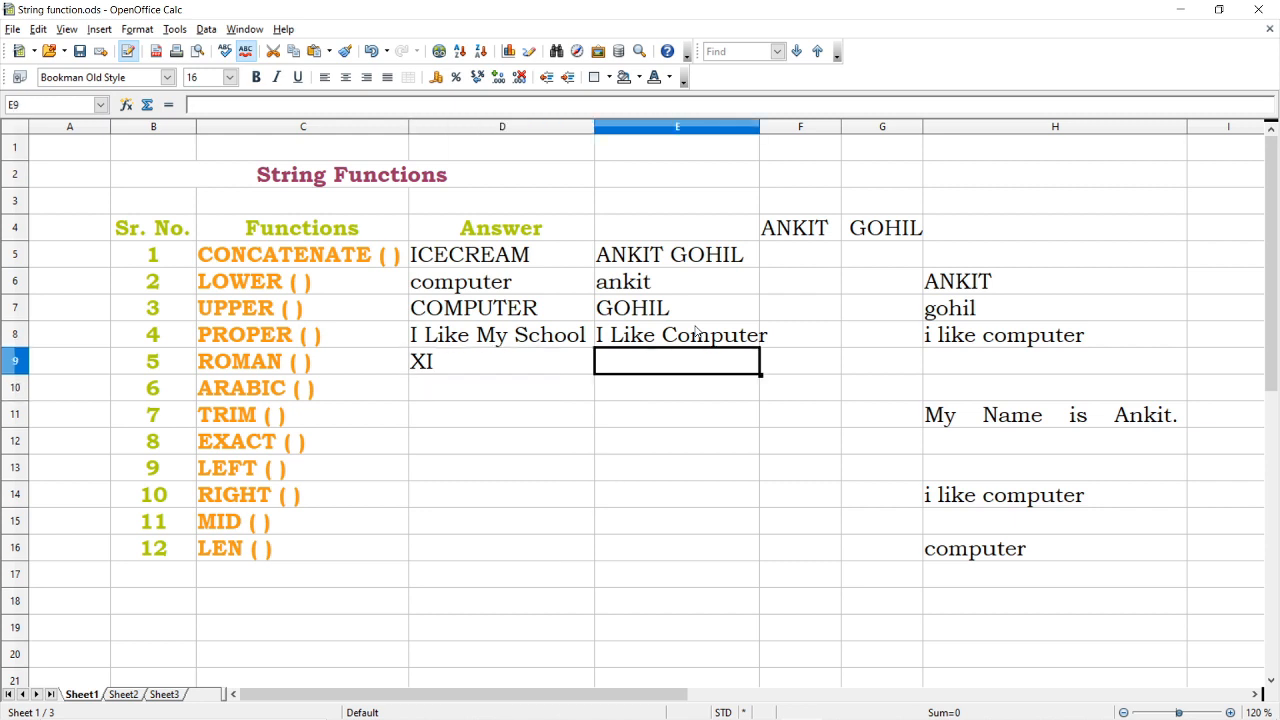
- Put 20 in H9 and enter =roman(h9) in E9 to display XX
text(=)
key(Escape)
key(Right)
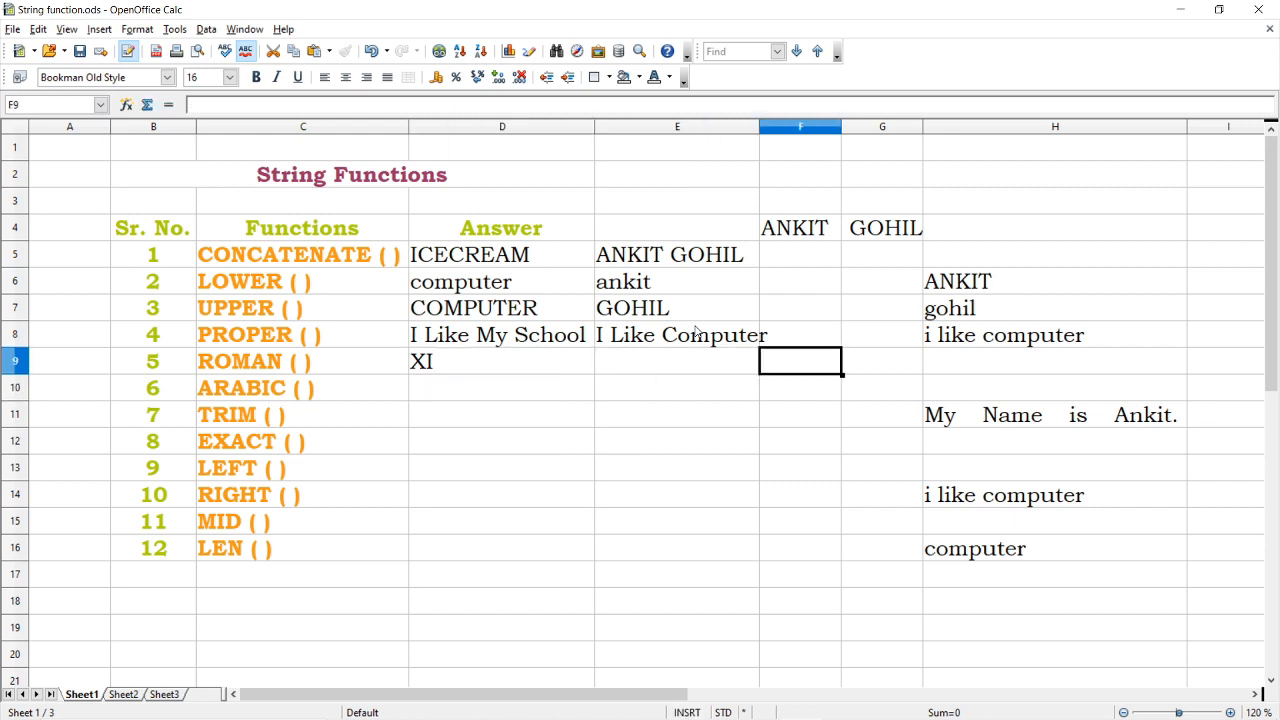
key(Right)
key(Right)
text(20)
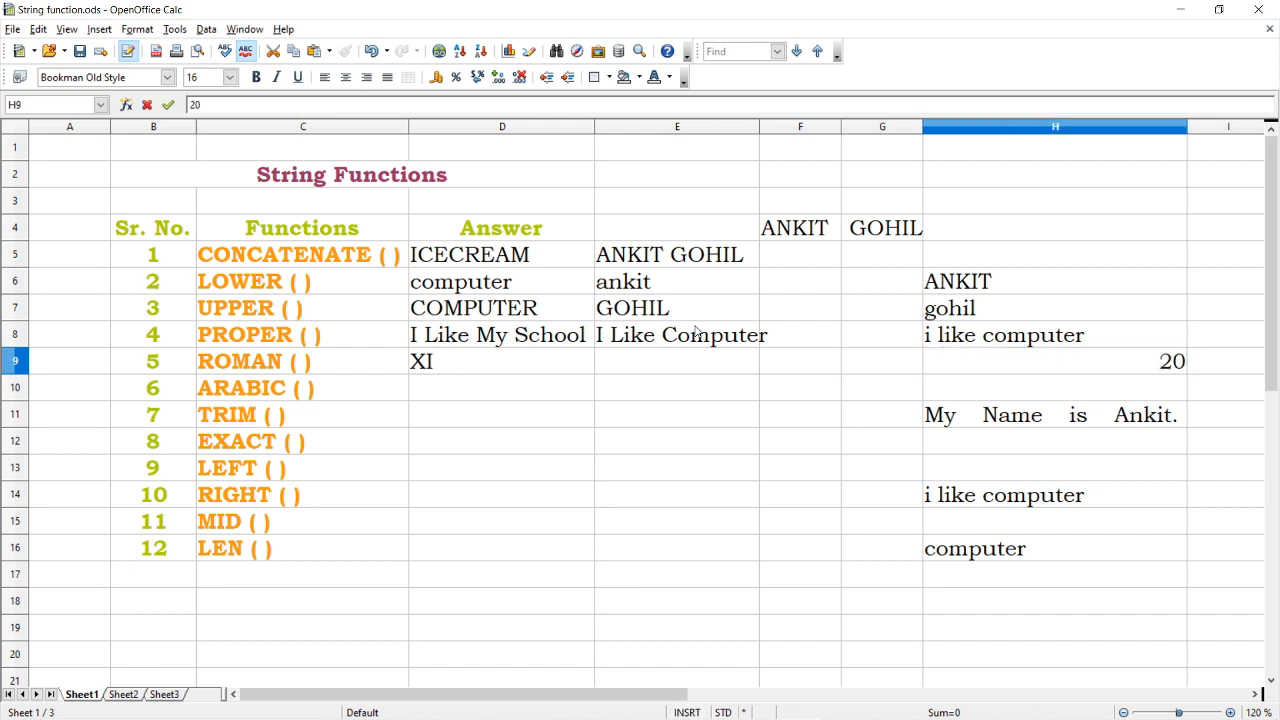
key(Left)
key(Left)
key(Left)
text(=roman)
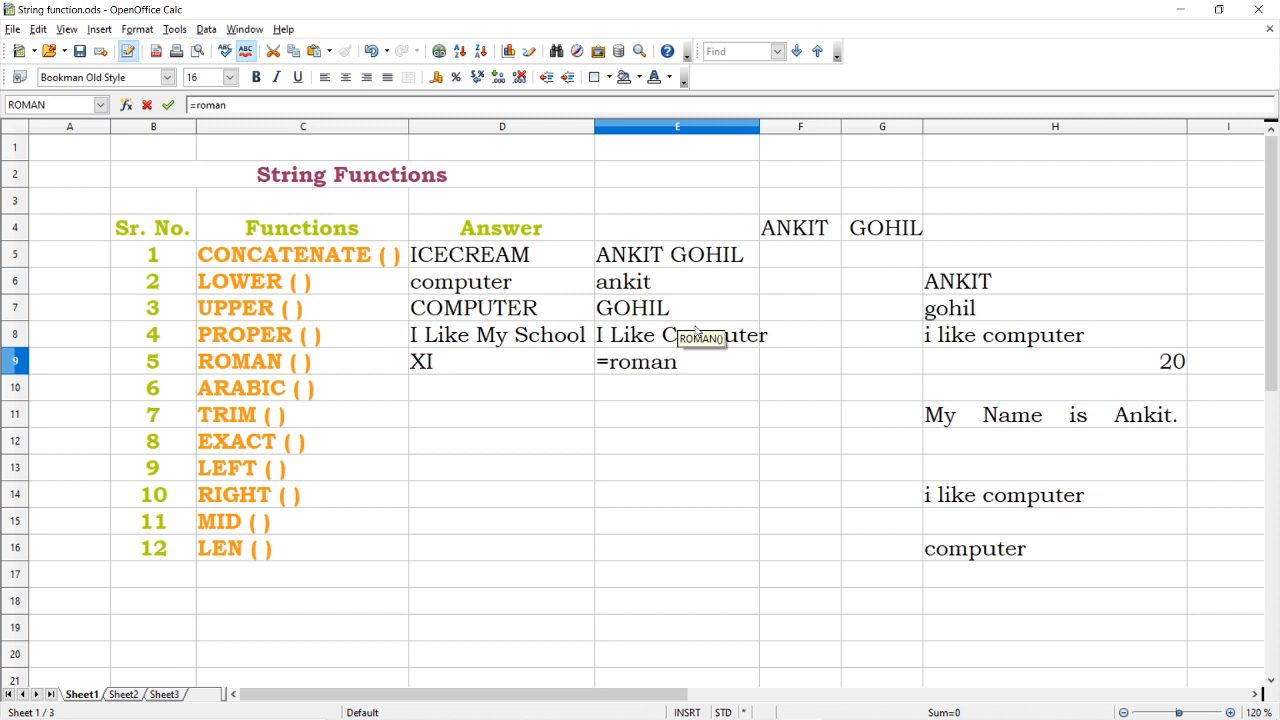
text((h9))
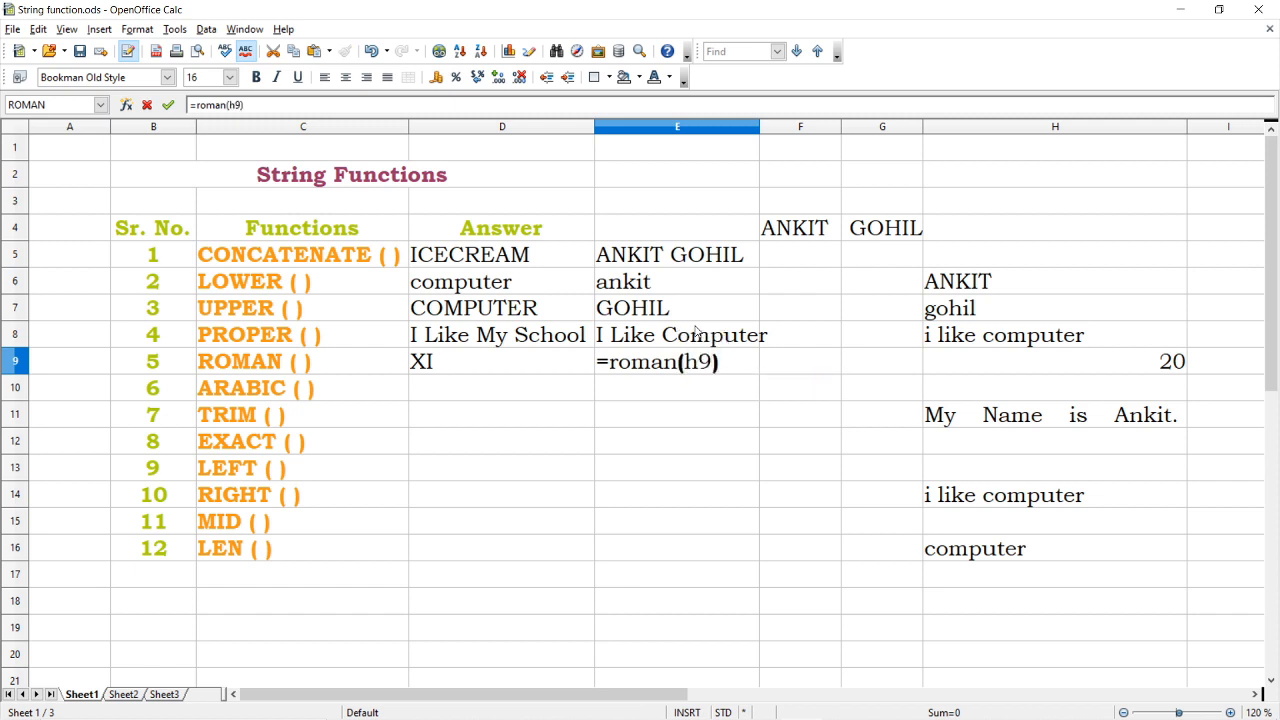
key(Return)
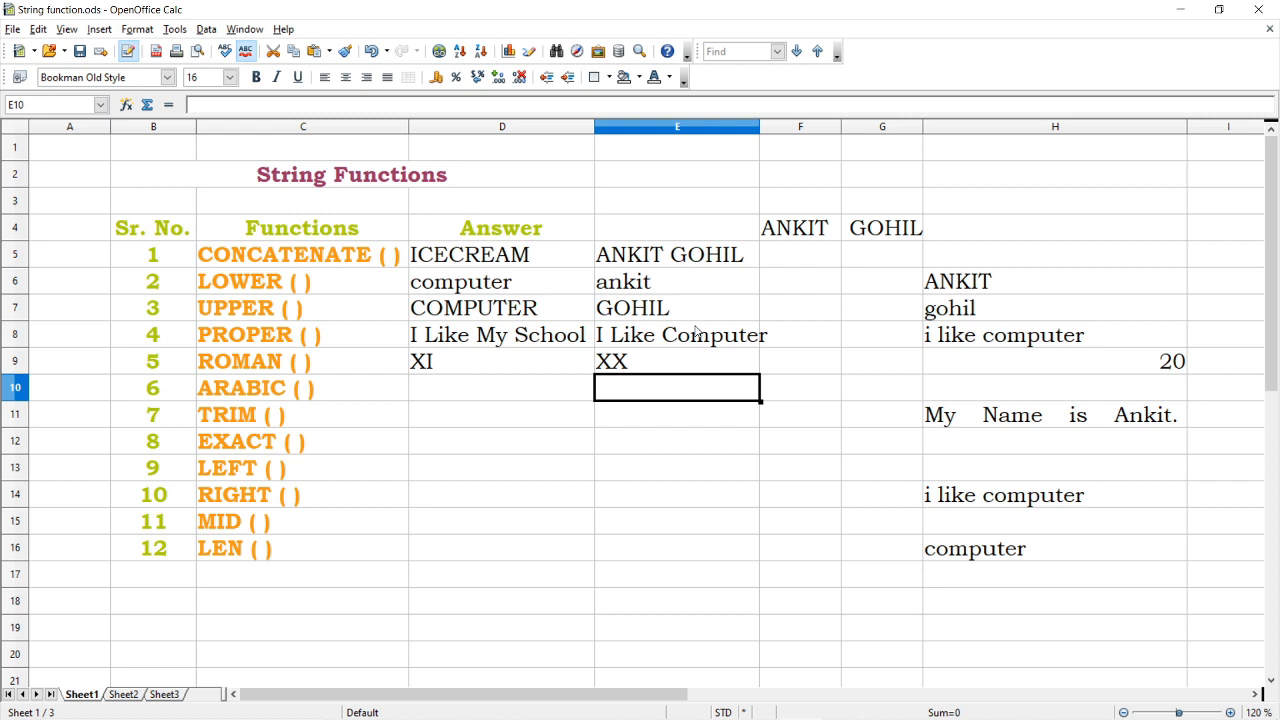
key(Left)
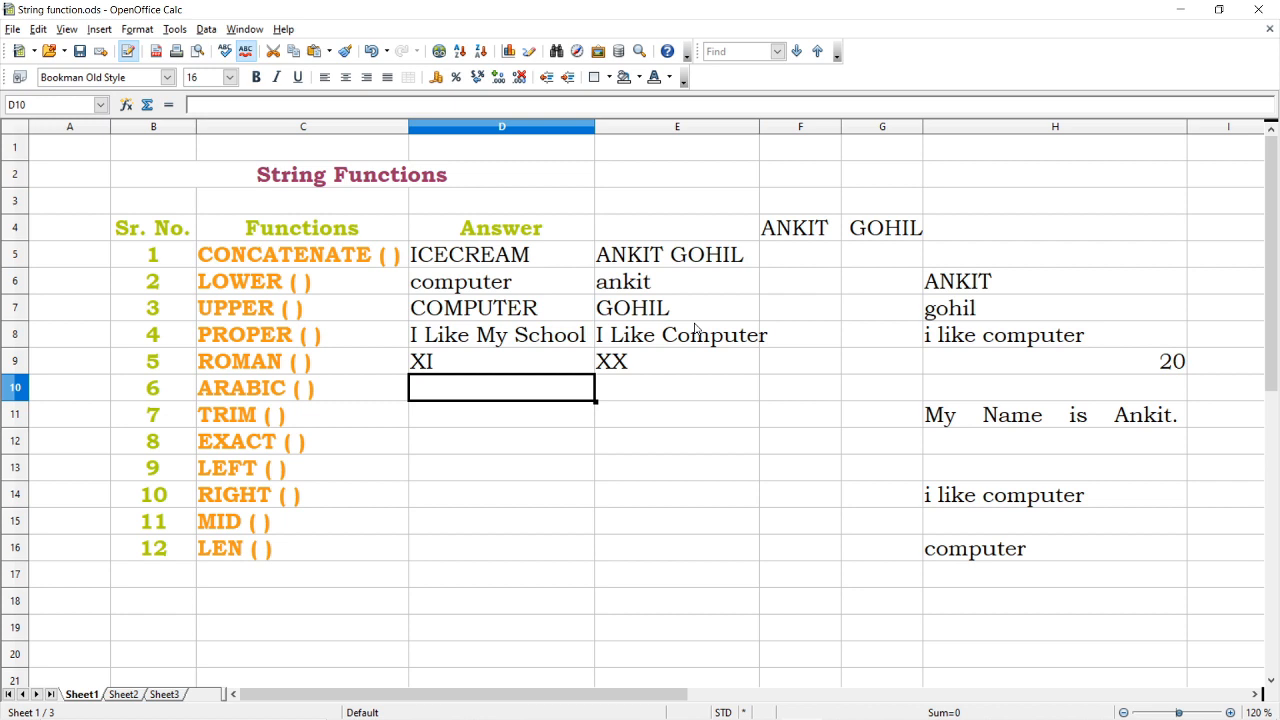
- Enter =ARABIC("mmxiii") in D10 to display 2013
key(F2)
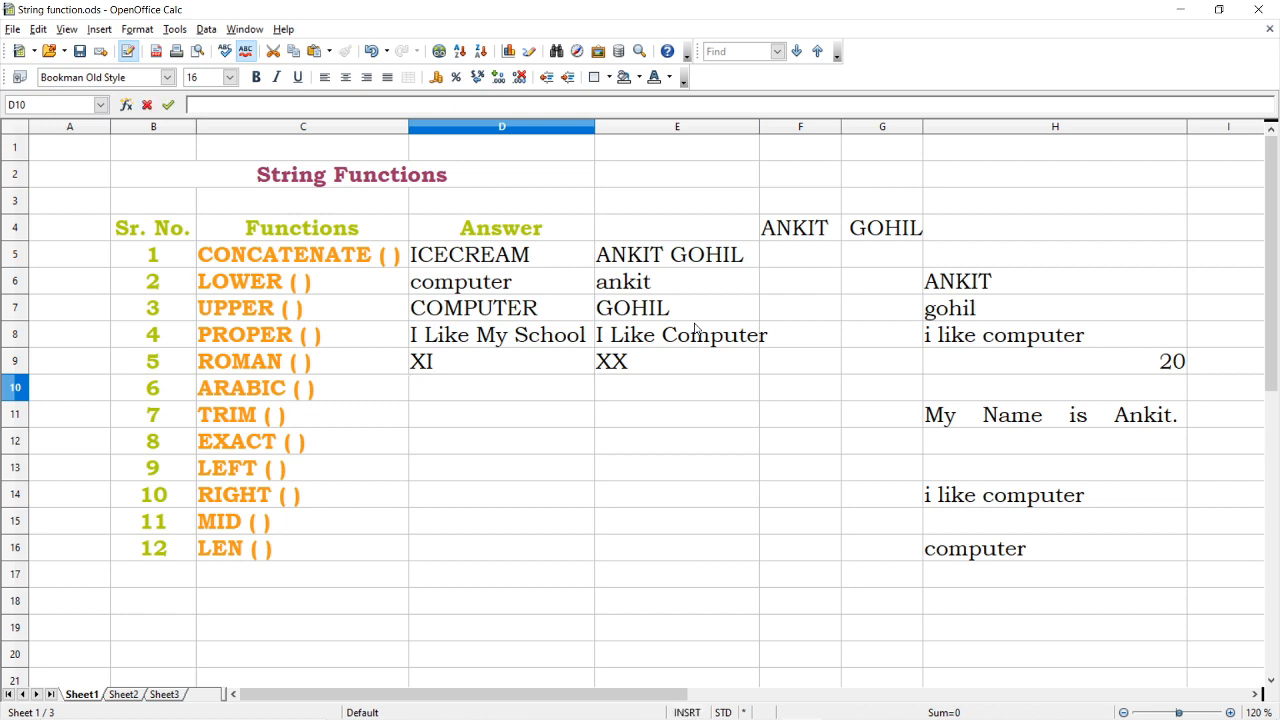
text(=ARABIC)
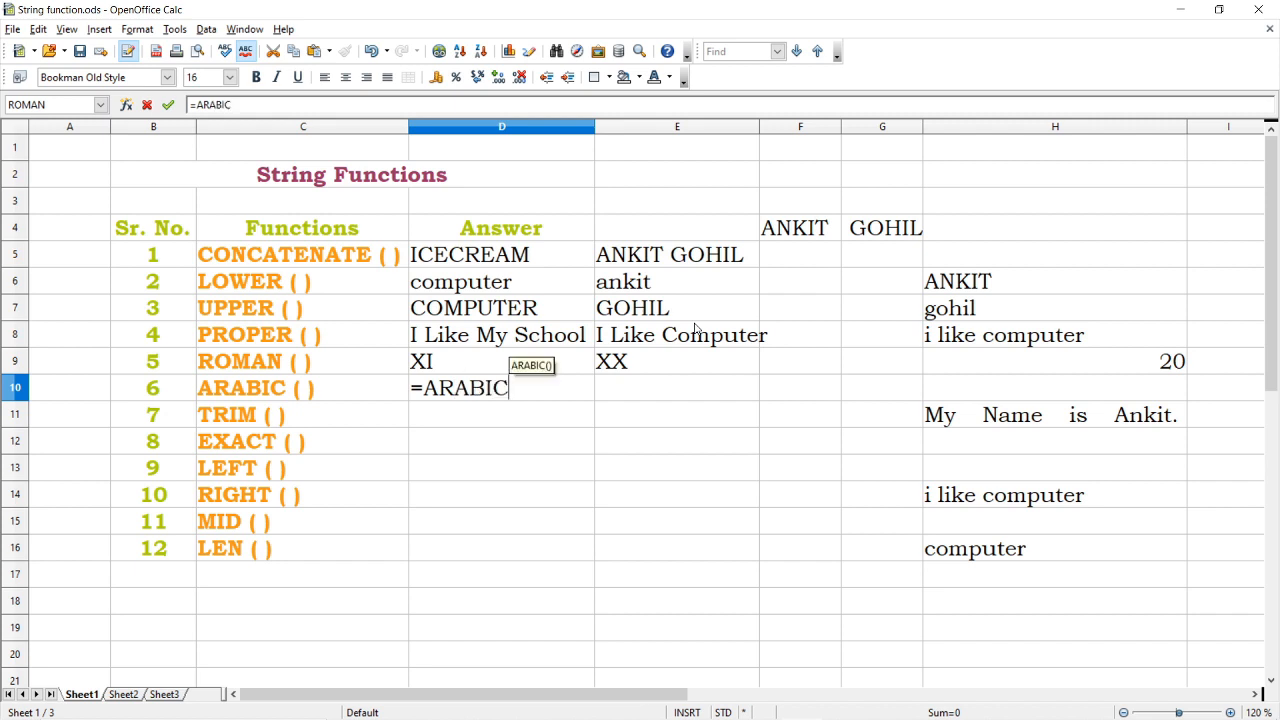
text(("m)
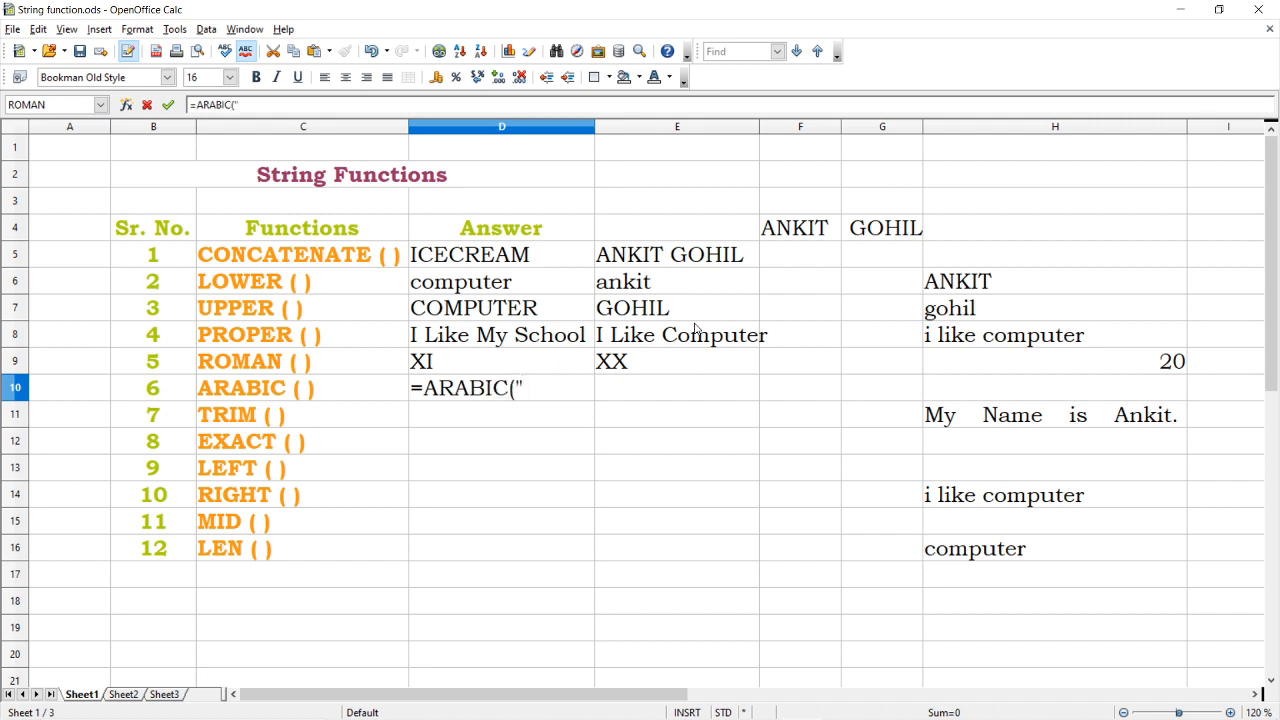
text(mxiii"))
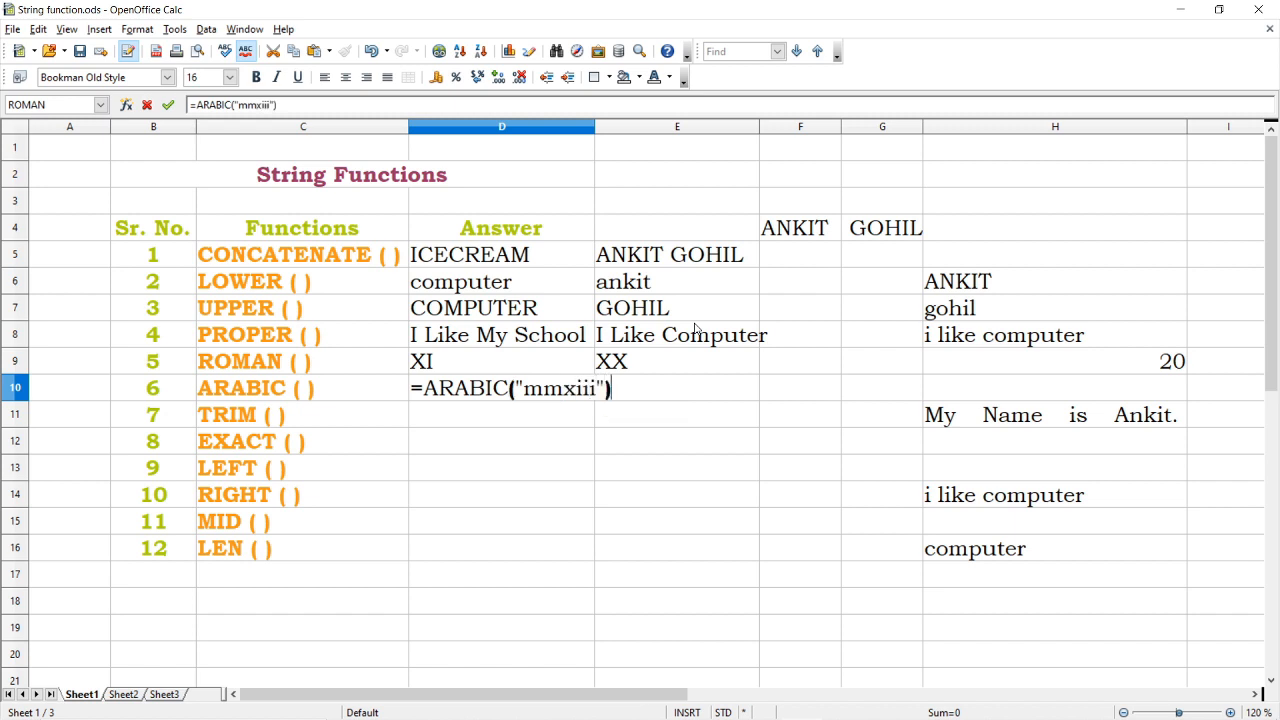
key(Return)
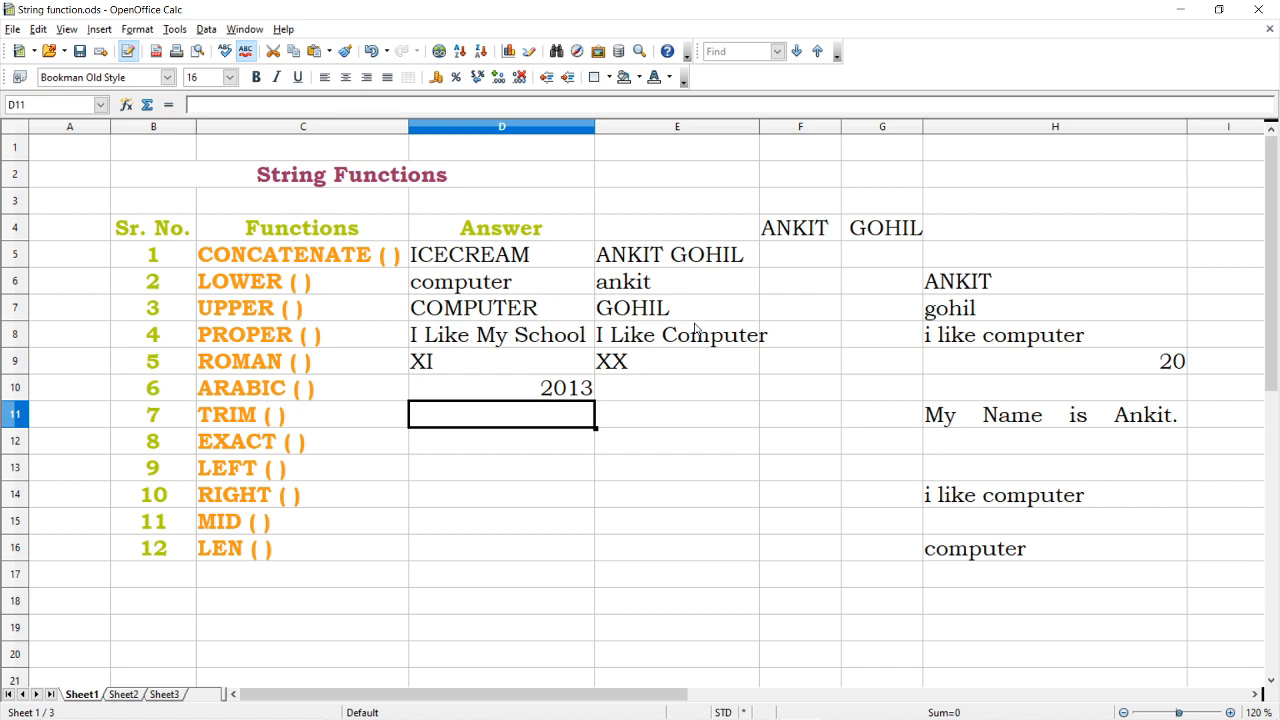
key(Up)
key(Right)
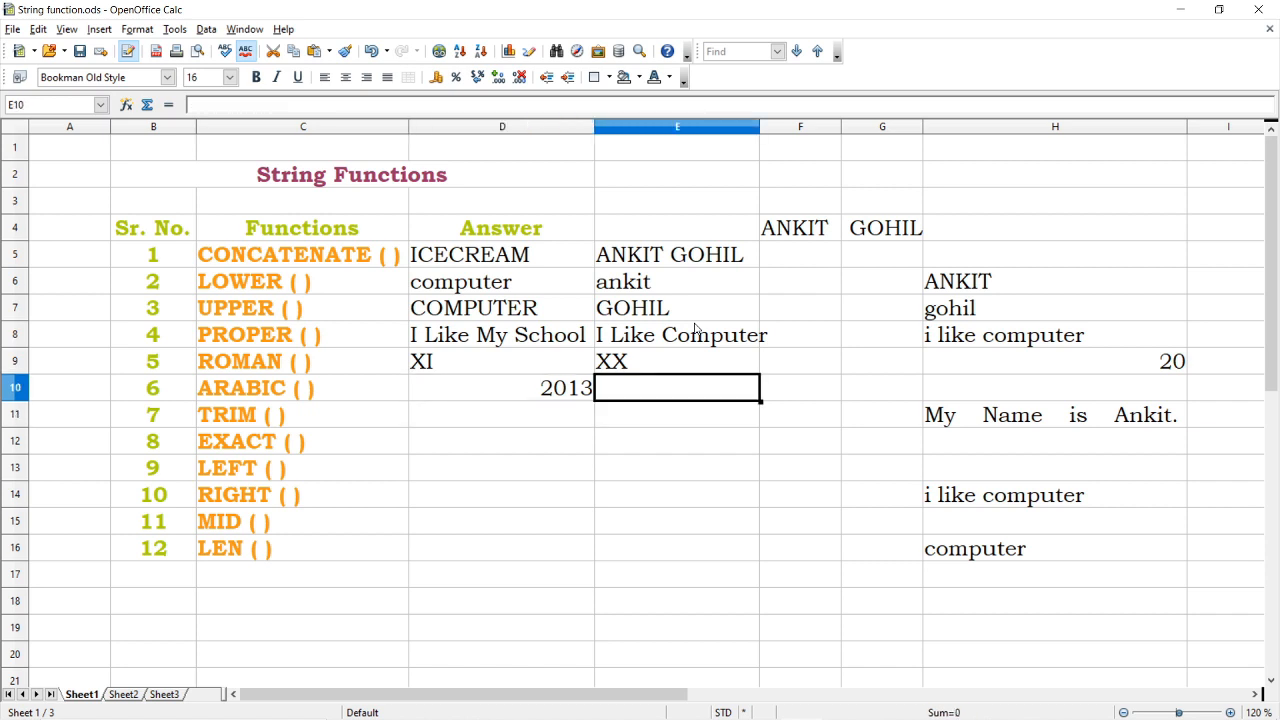
- Enter =ARABIC("MMXXI") in E10 to display 2021
text(=)
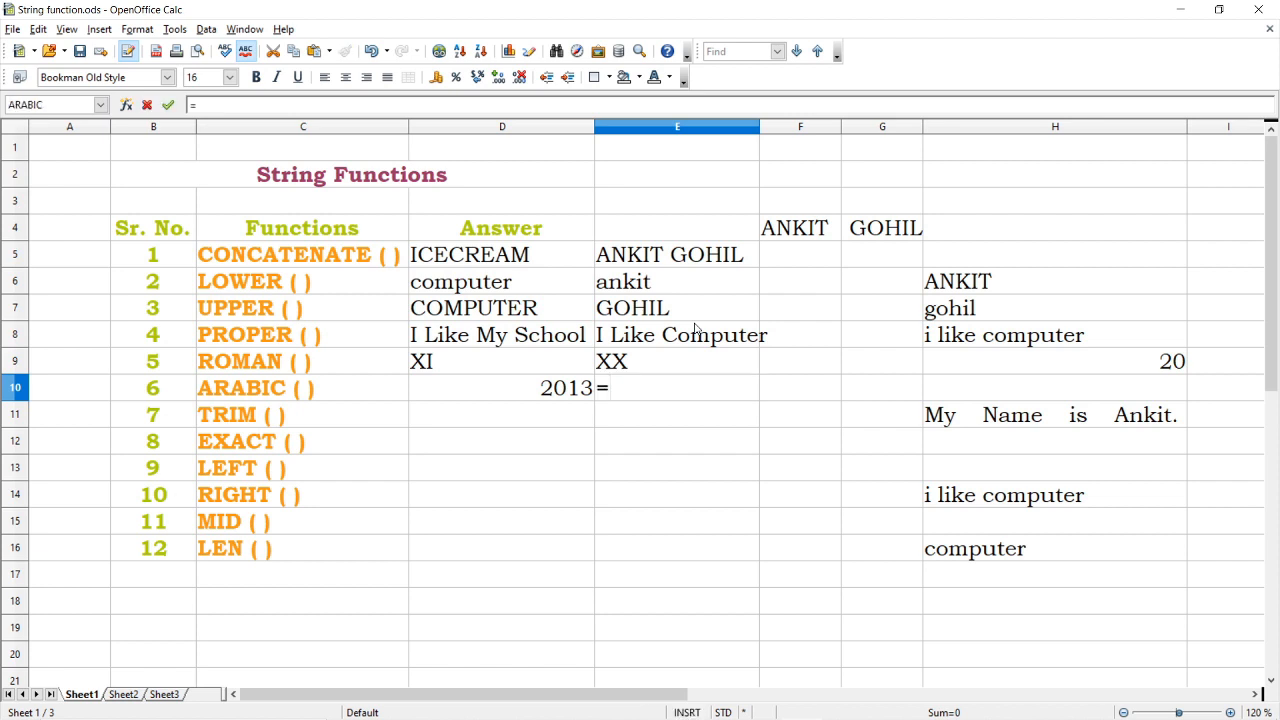
text(AR)
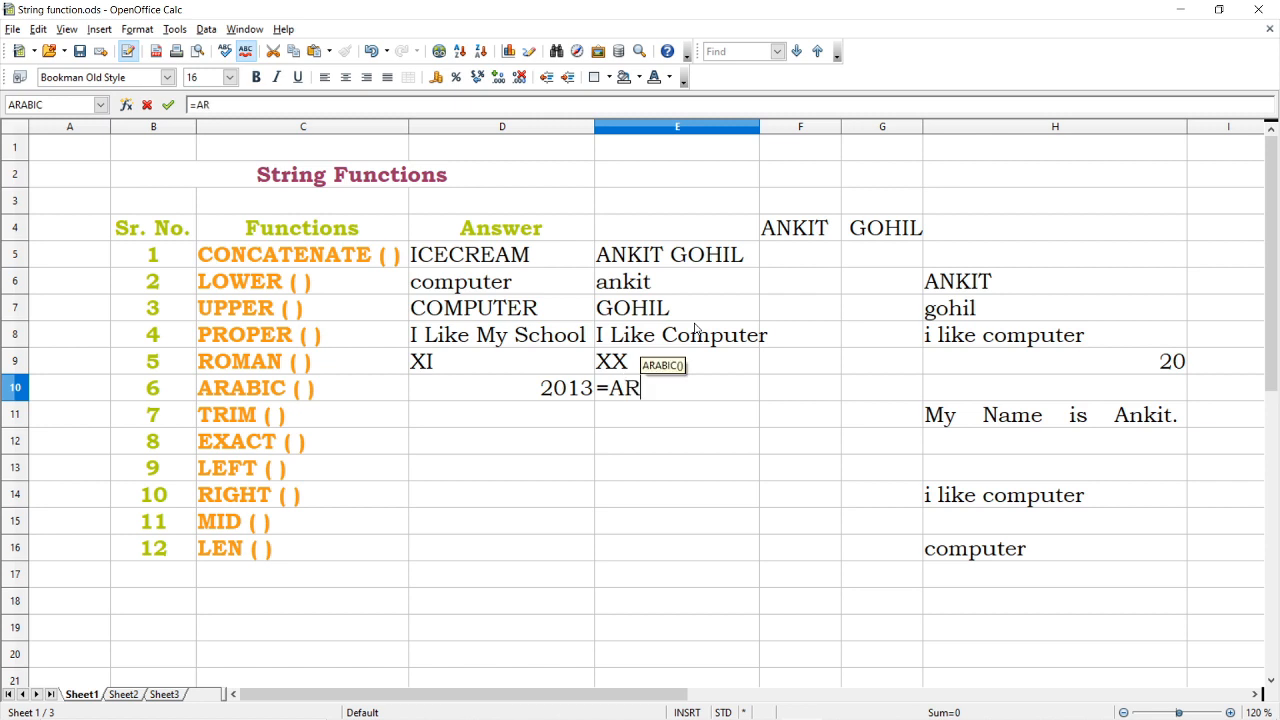
text(ABIC)
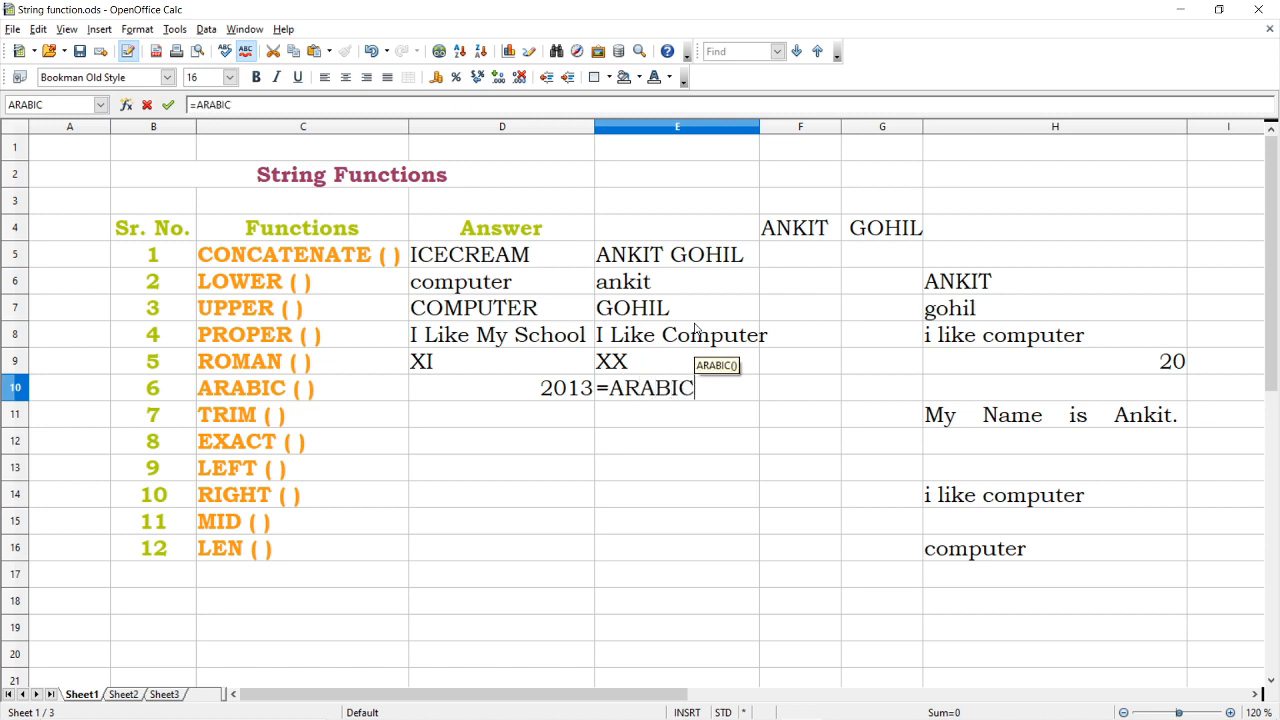
text((")
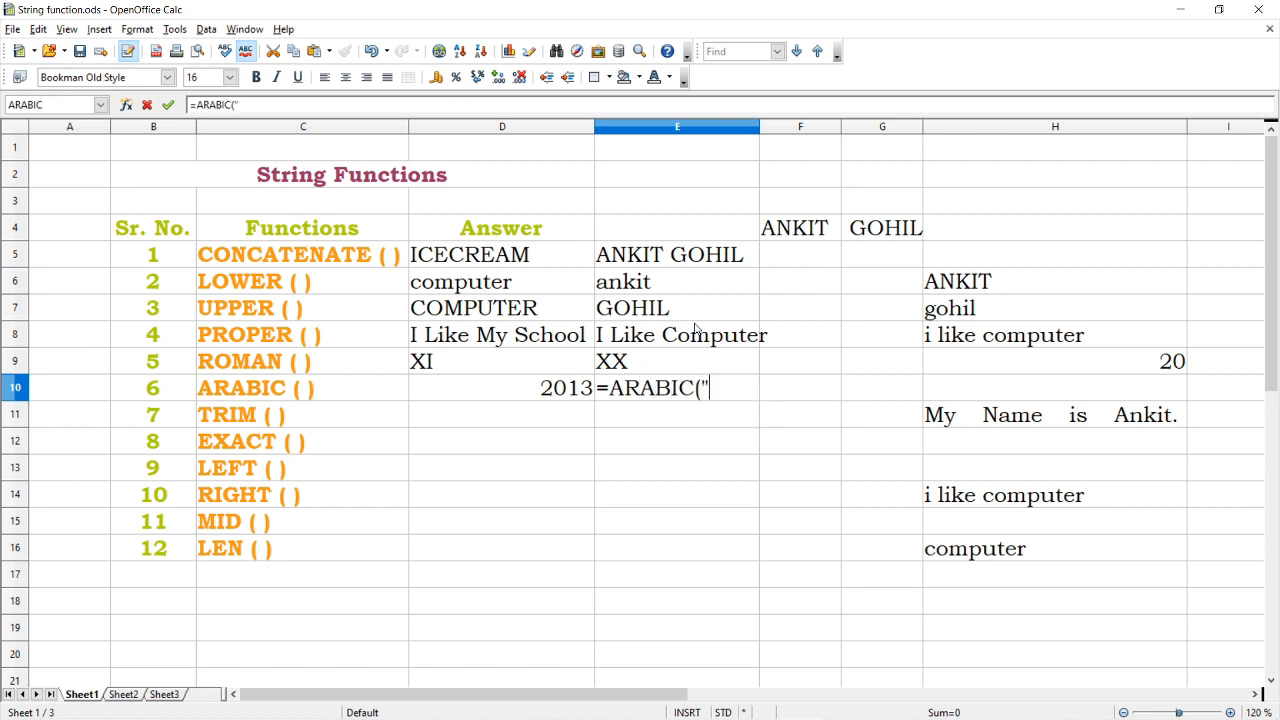
text(MMXX)
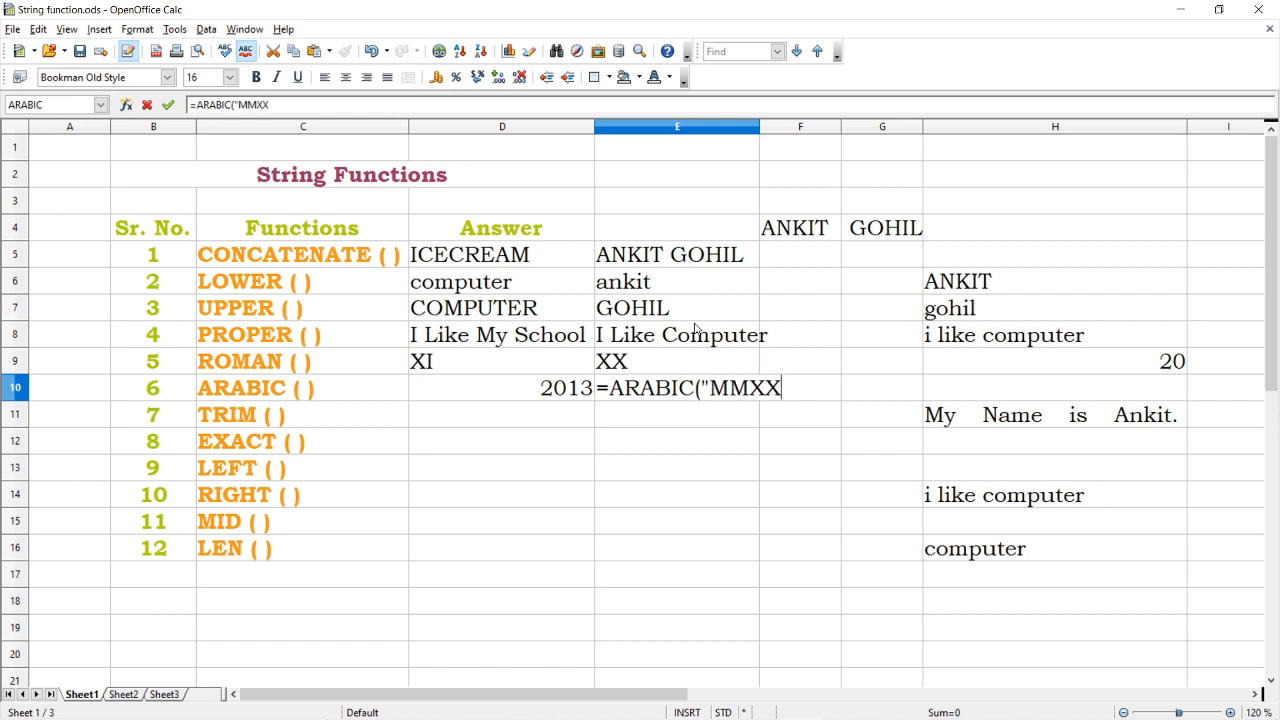
text(I"))
key(Return)
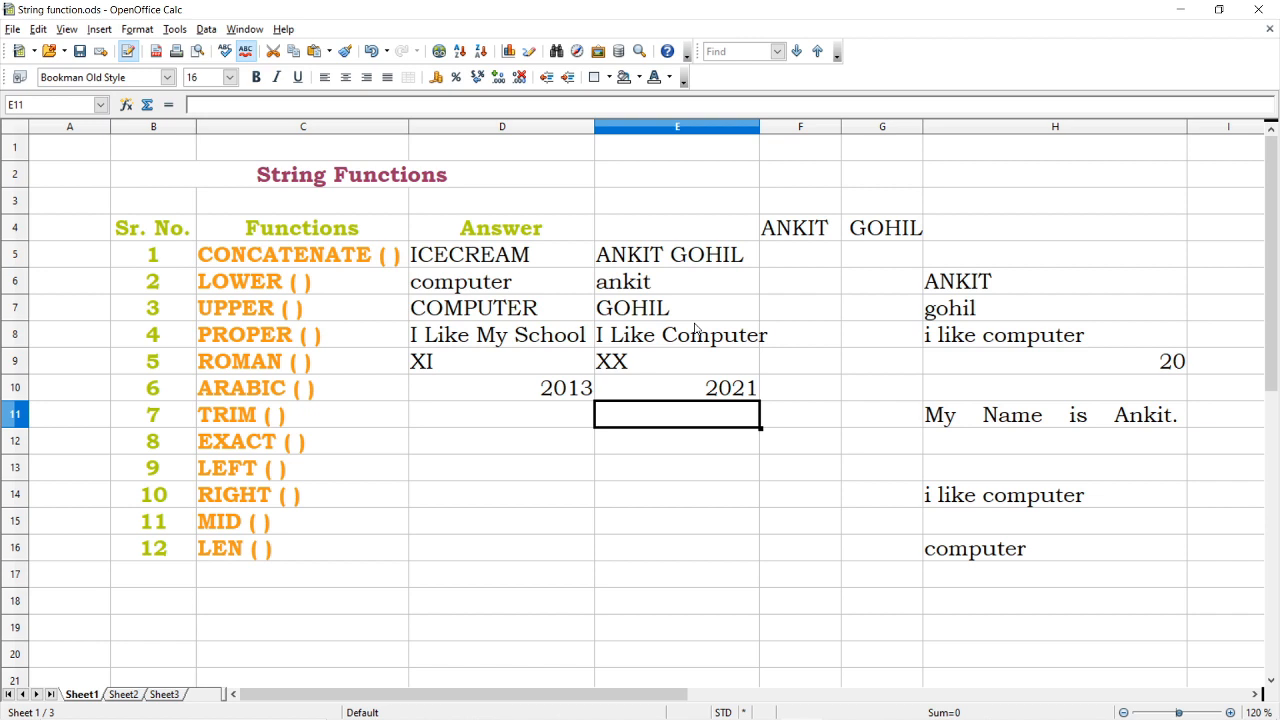
key(Left)
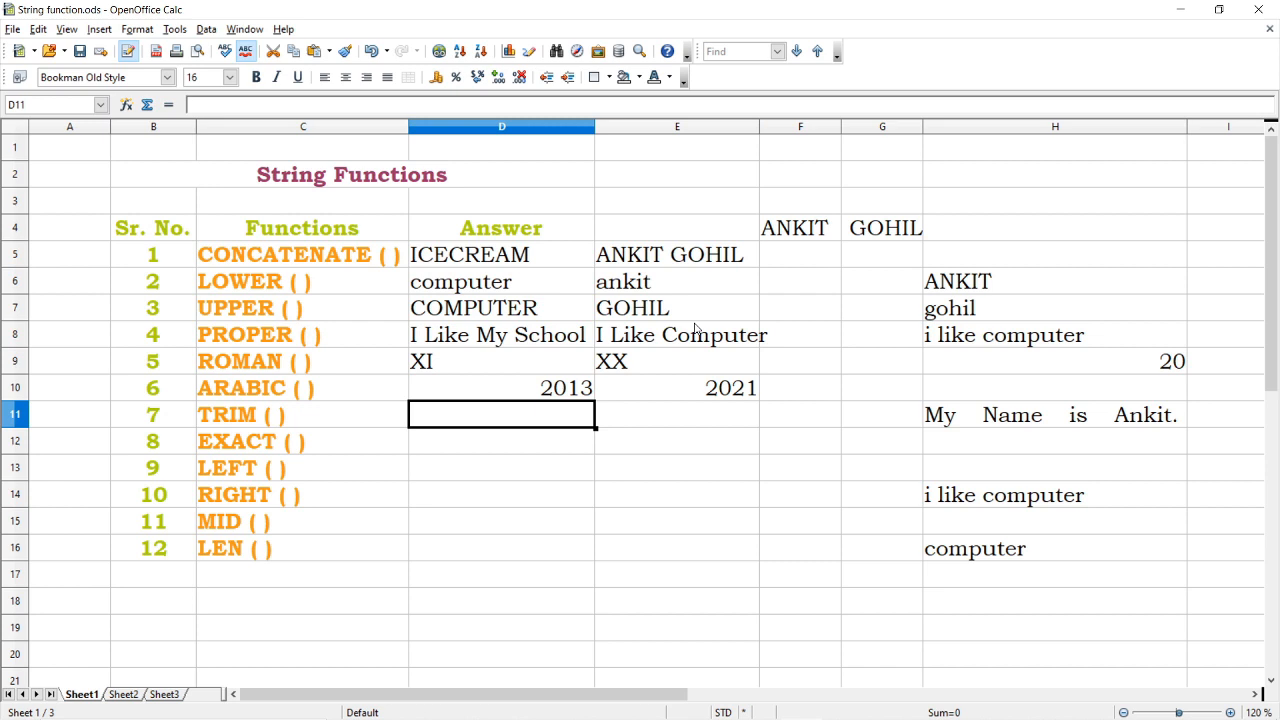
- Enter =TRIM("I LIKE COMPUTER") in D11 so it shows I LIKE COMPUTER
text(=TRI)
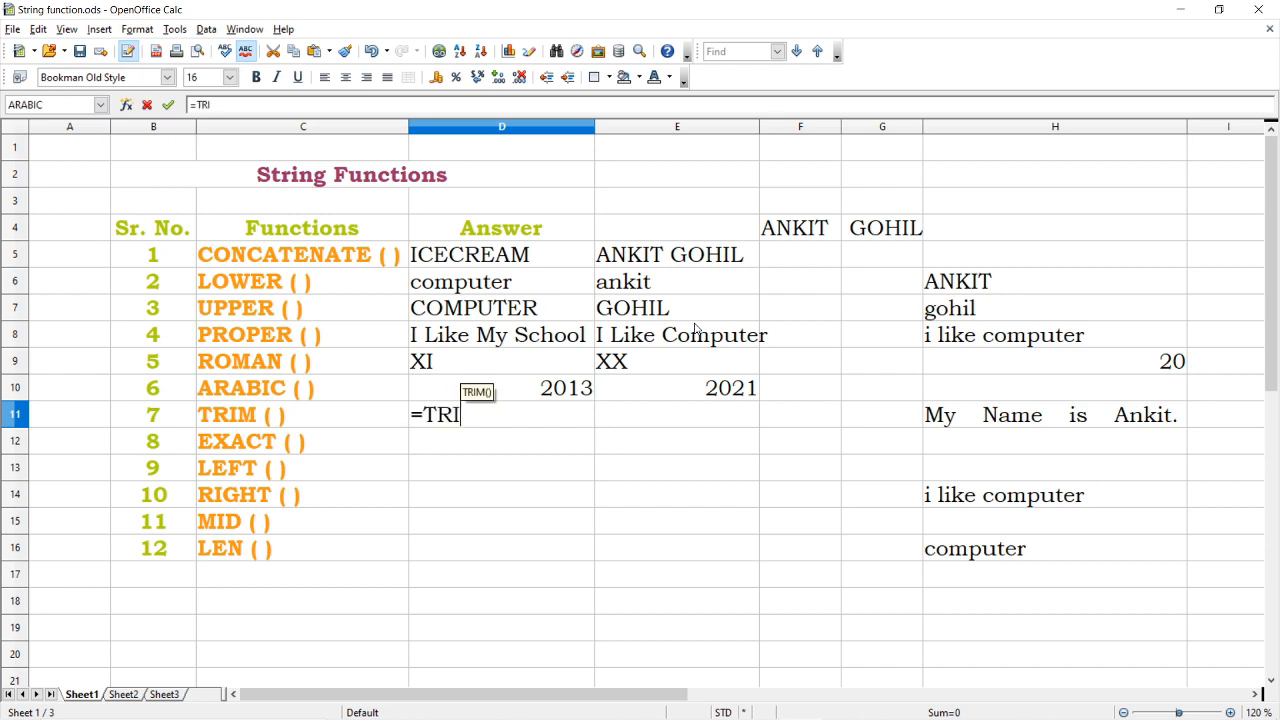
text(M(")
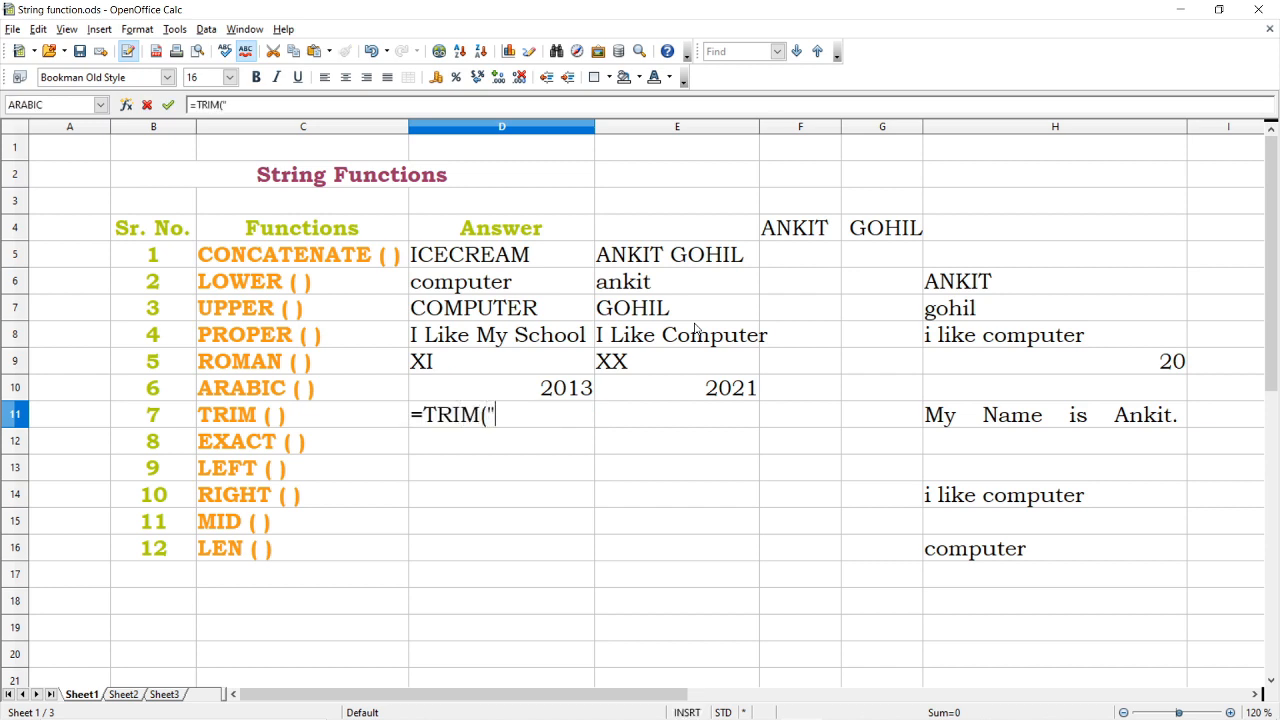
text(I)
text(   LI)
text(COMPU)
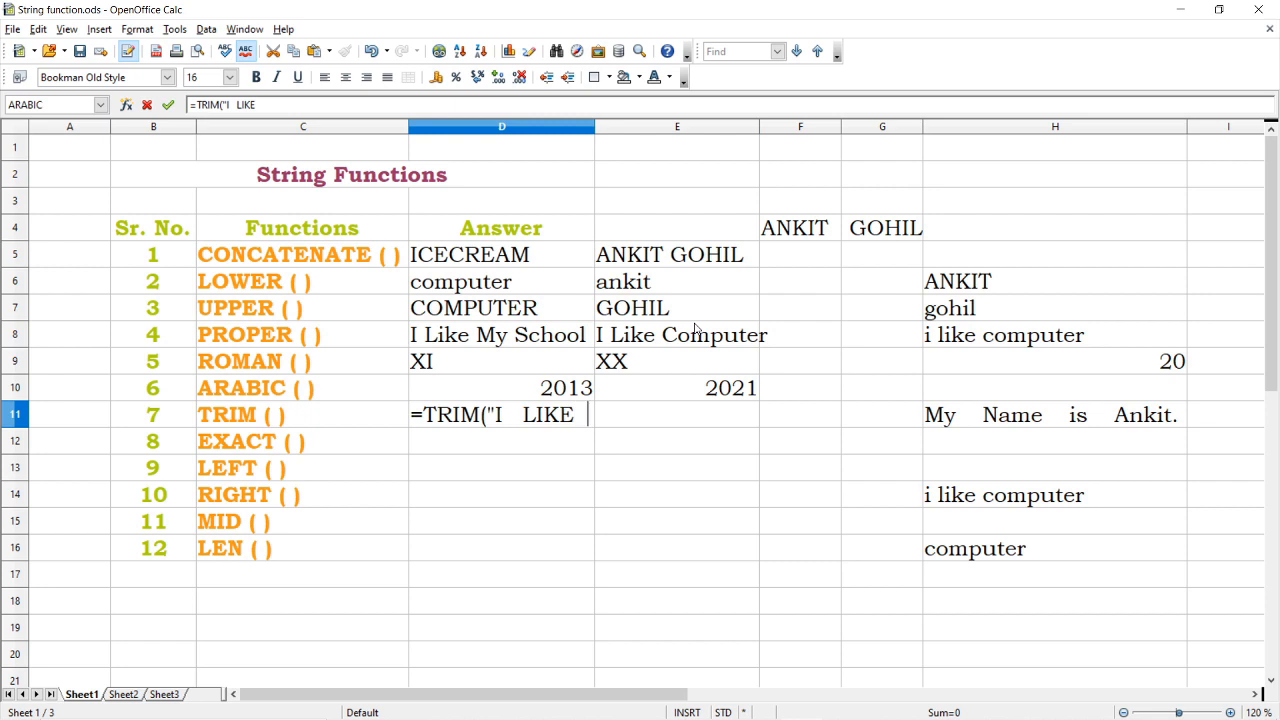
text(TE)
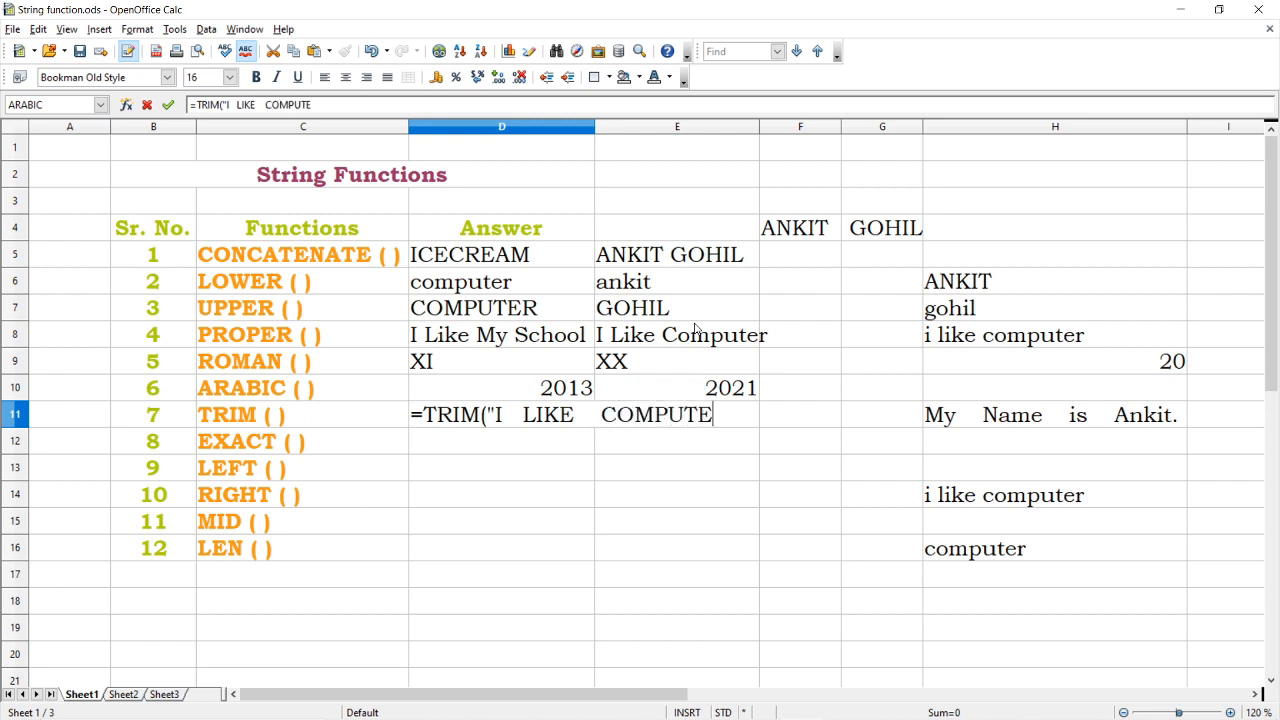
text(R"))
key(Return)
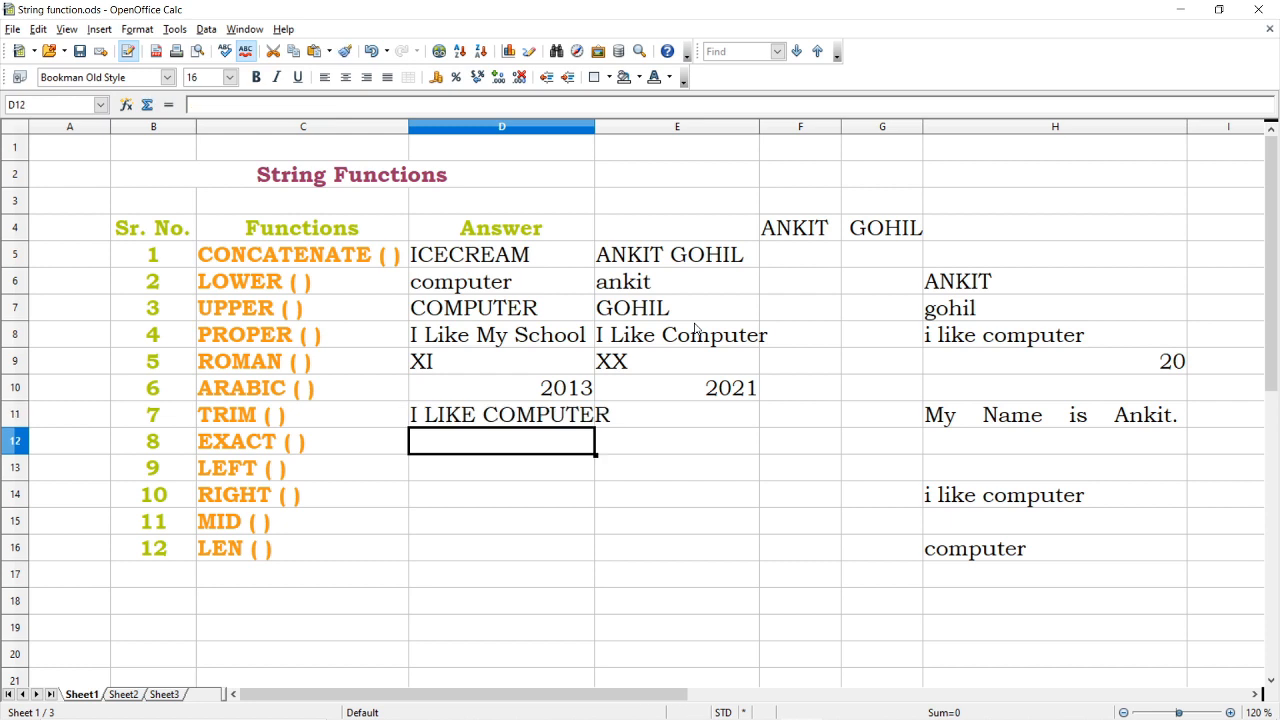
key(Up)
key(Right)
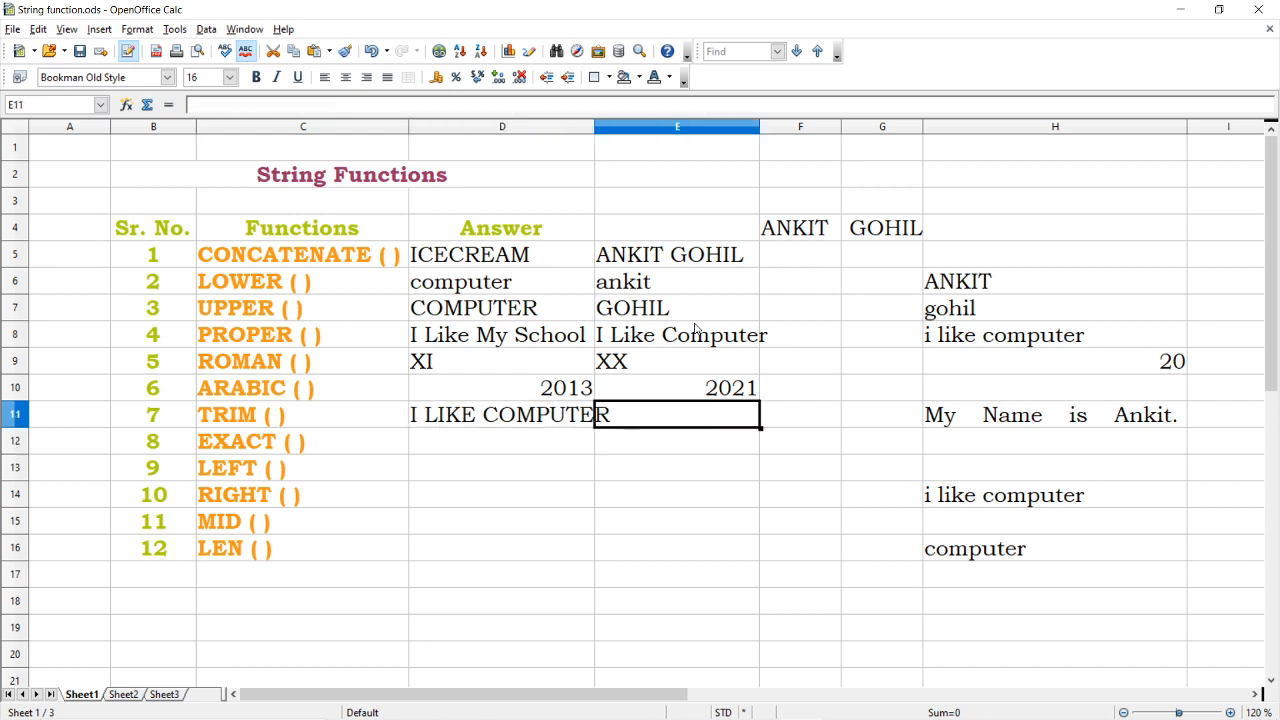
key(Right)
key(Right)
key(Right)
key(Right)
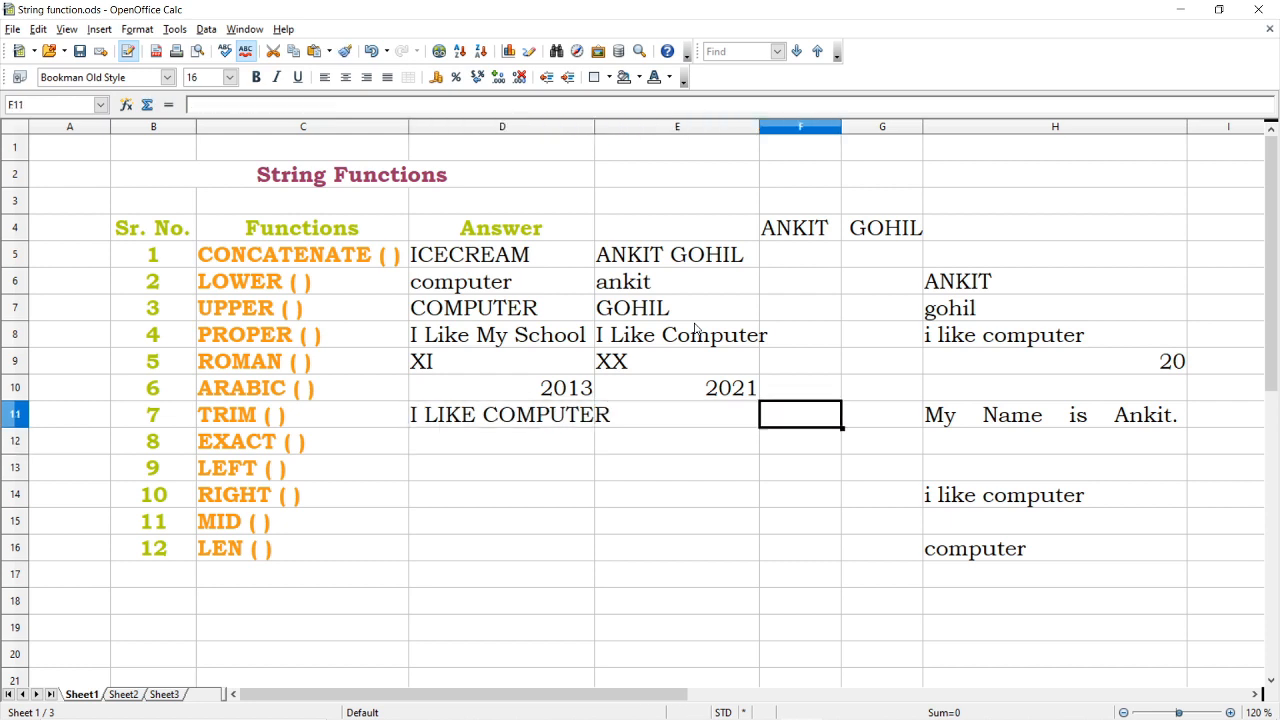
key(Left)
key(Left)
key(Left)
key(Left)
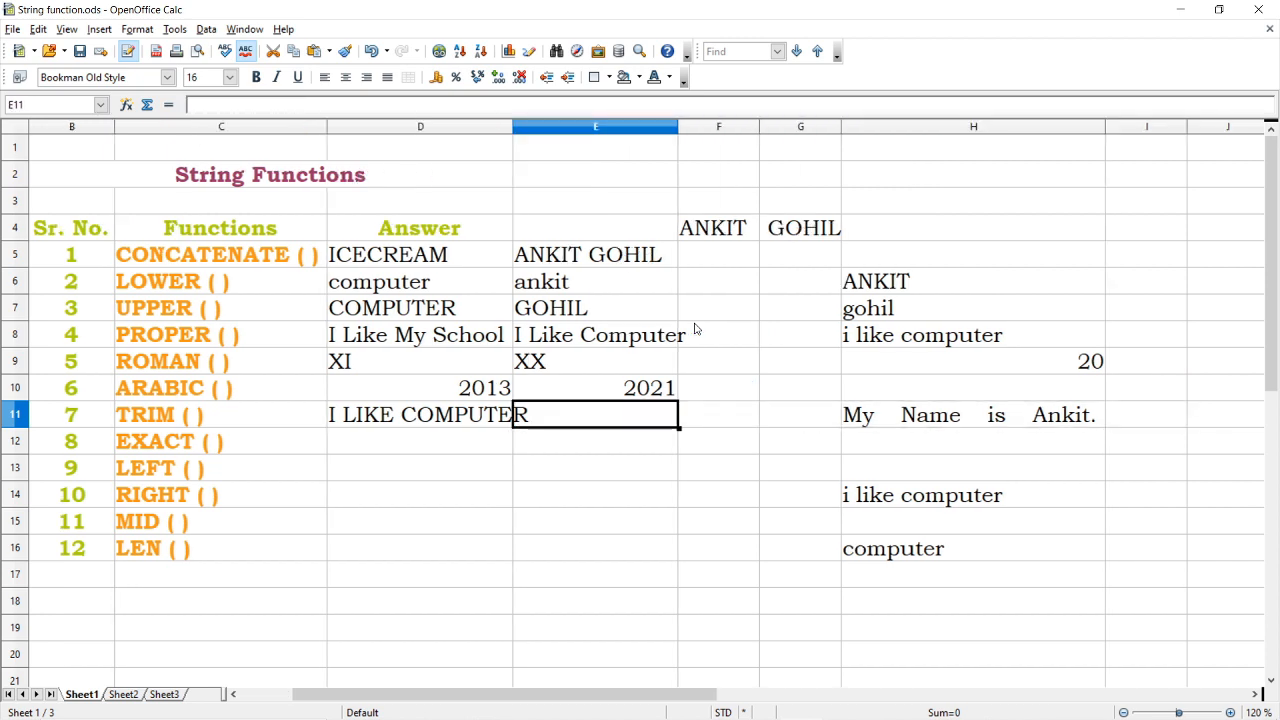
- Autofit column D, enter =TRIM(H11) in E11, then autofit column E
double_click(512, 126)
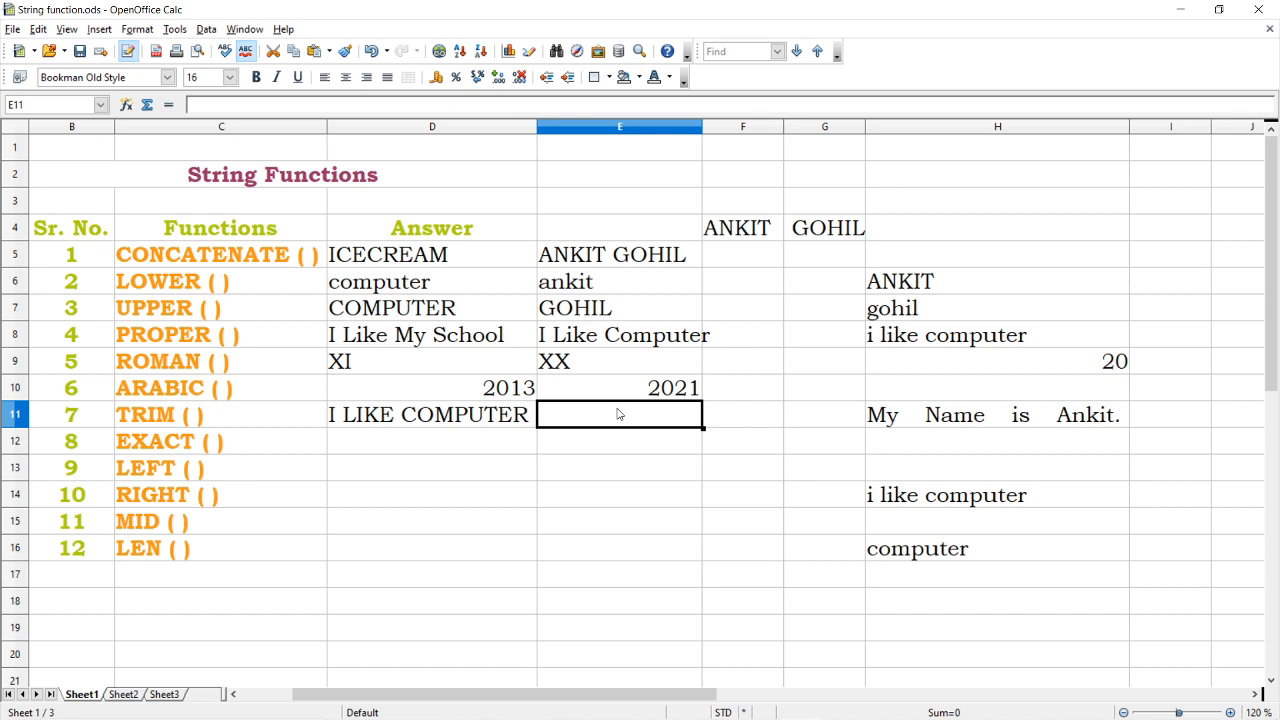
text(=)
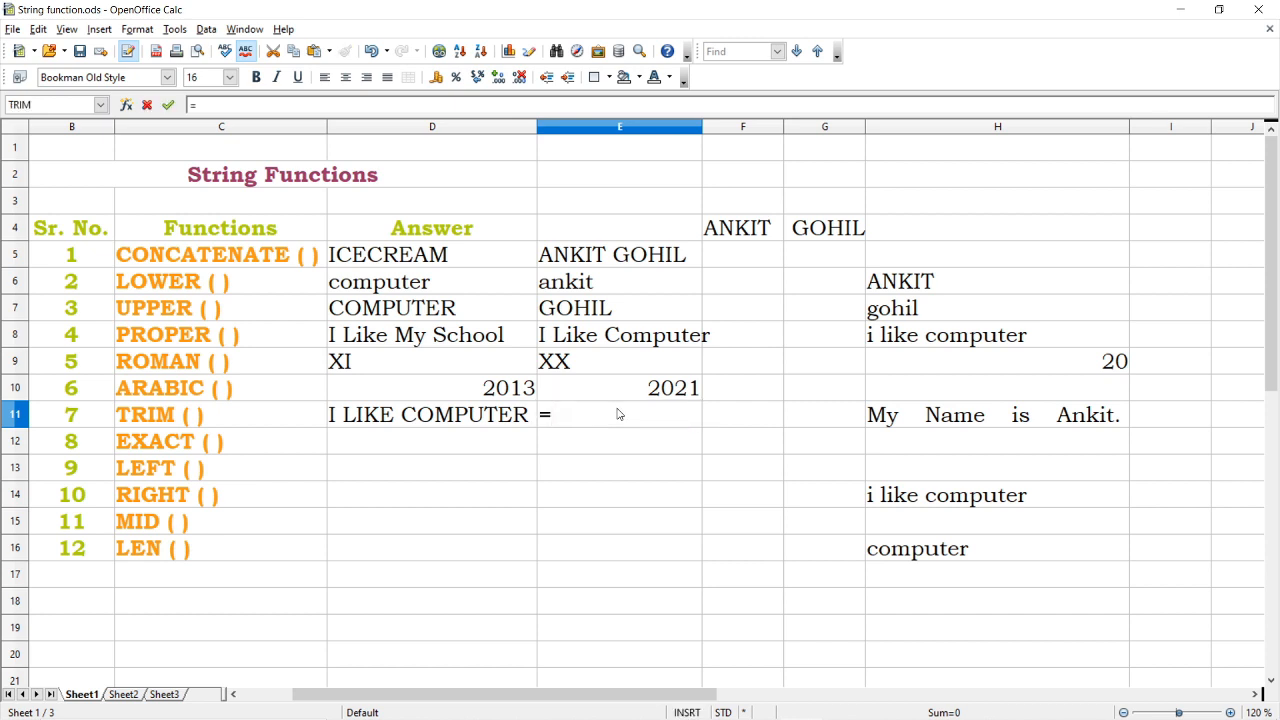
text(TRIM()
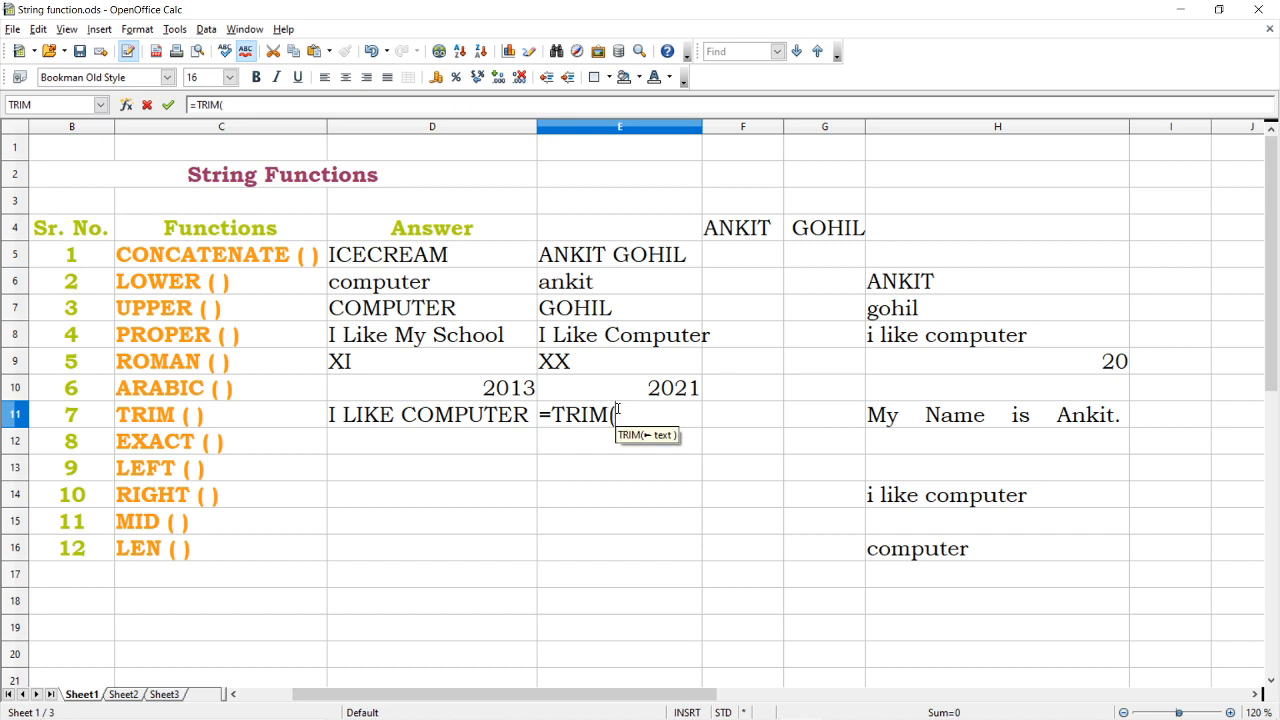
text(H11))
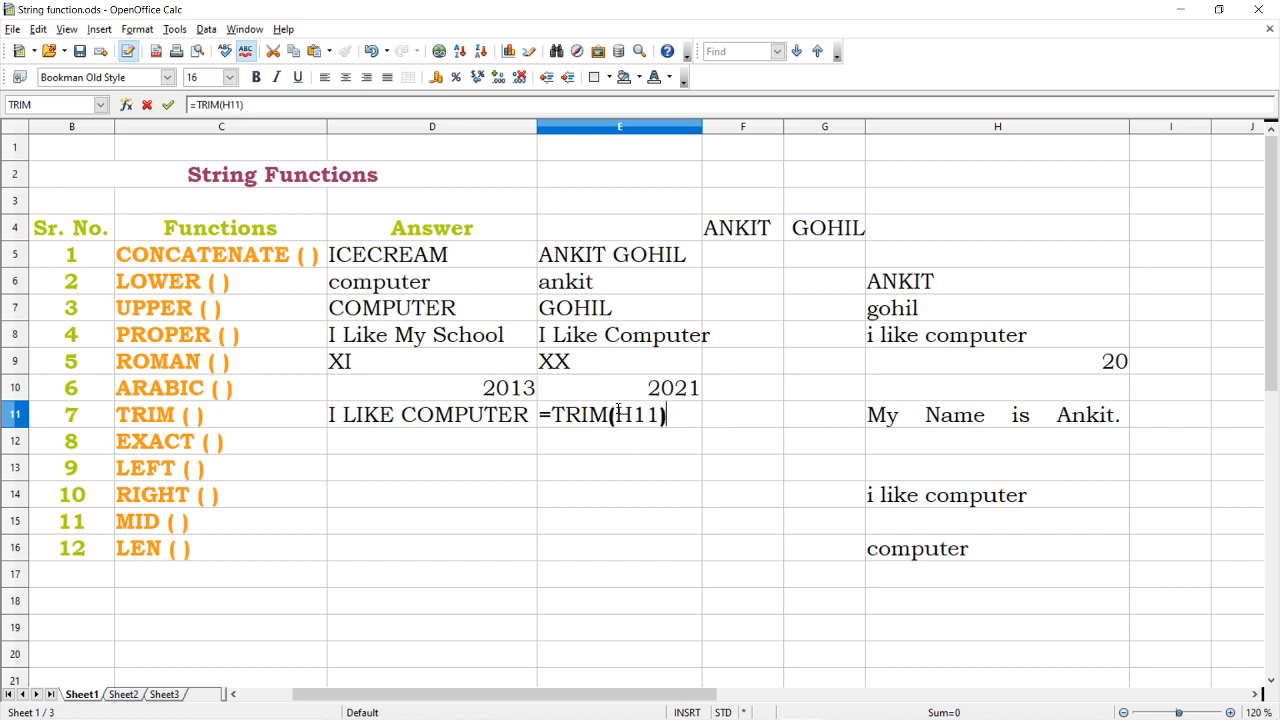
key(Return)
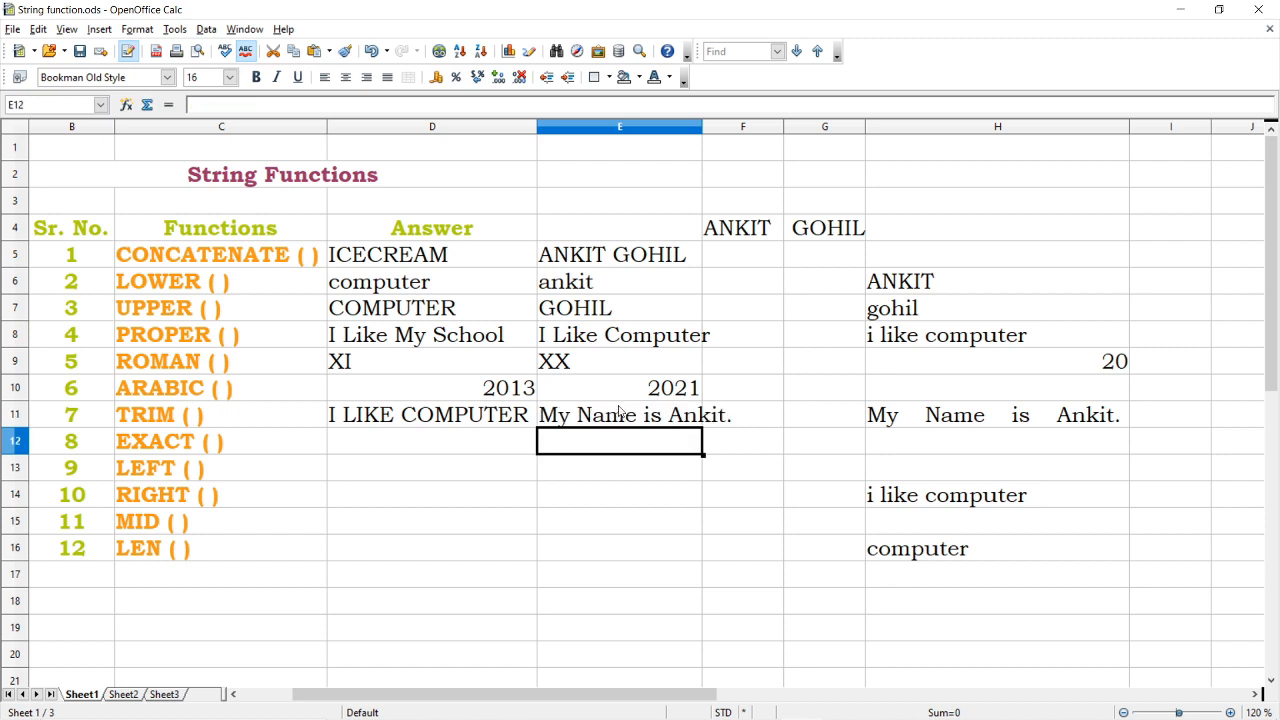
double_click(701, 127)
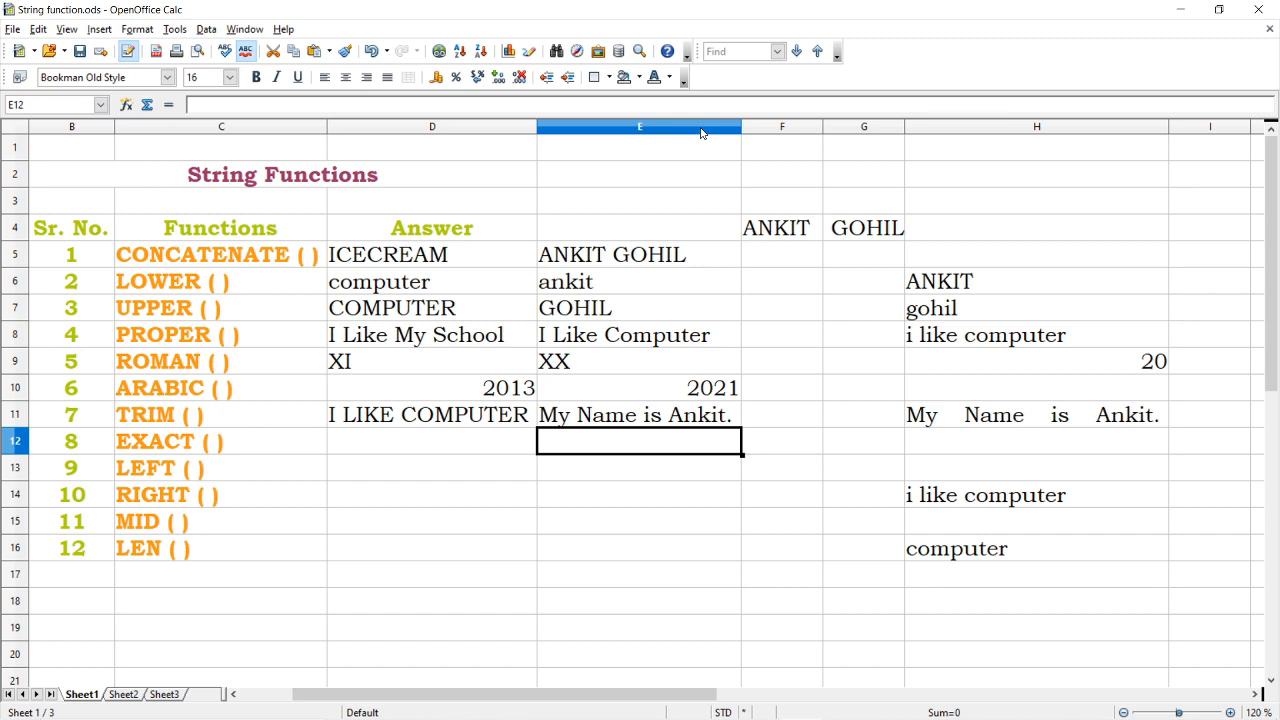
key(Left)
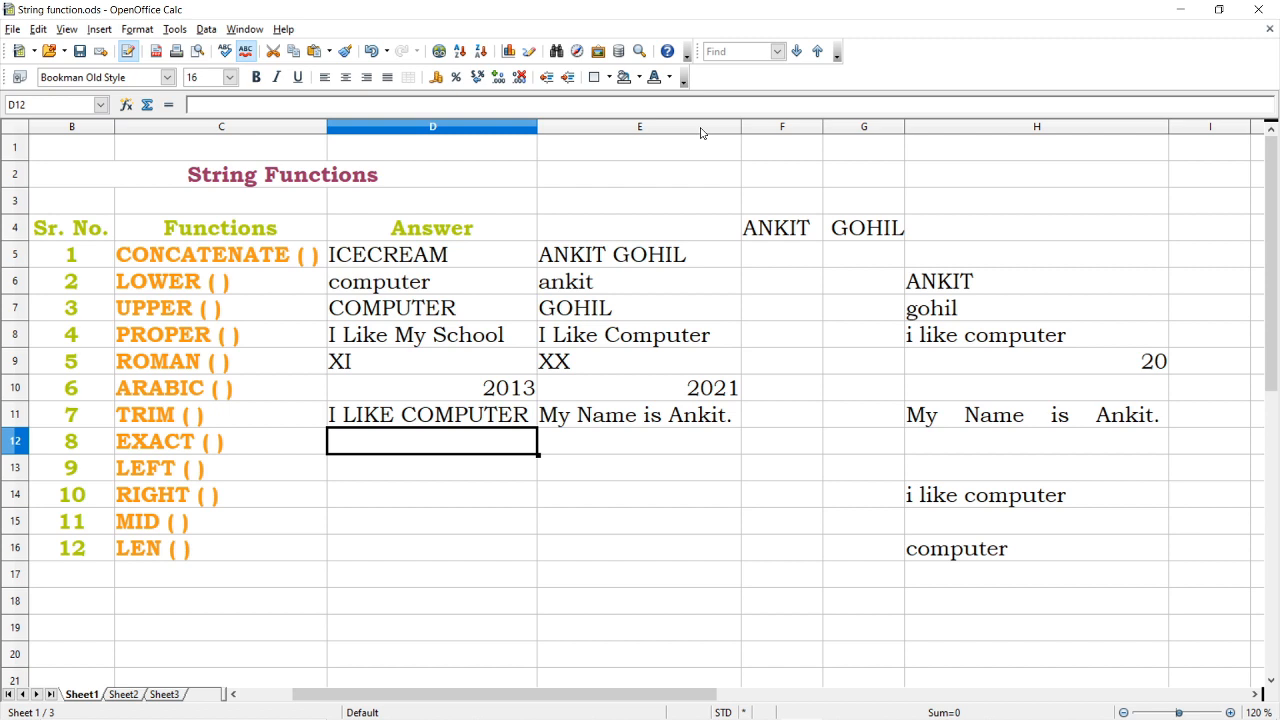
- Enter =EXACT("ANKIT";"ANKIT") in D12, which returns TRUE
text(=)
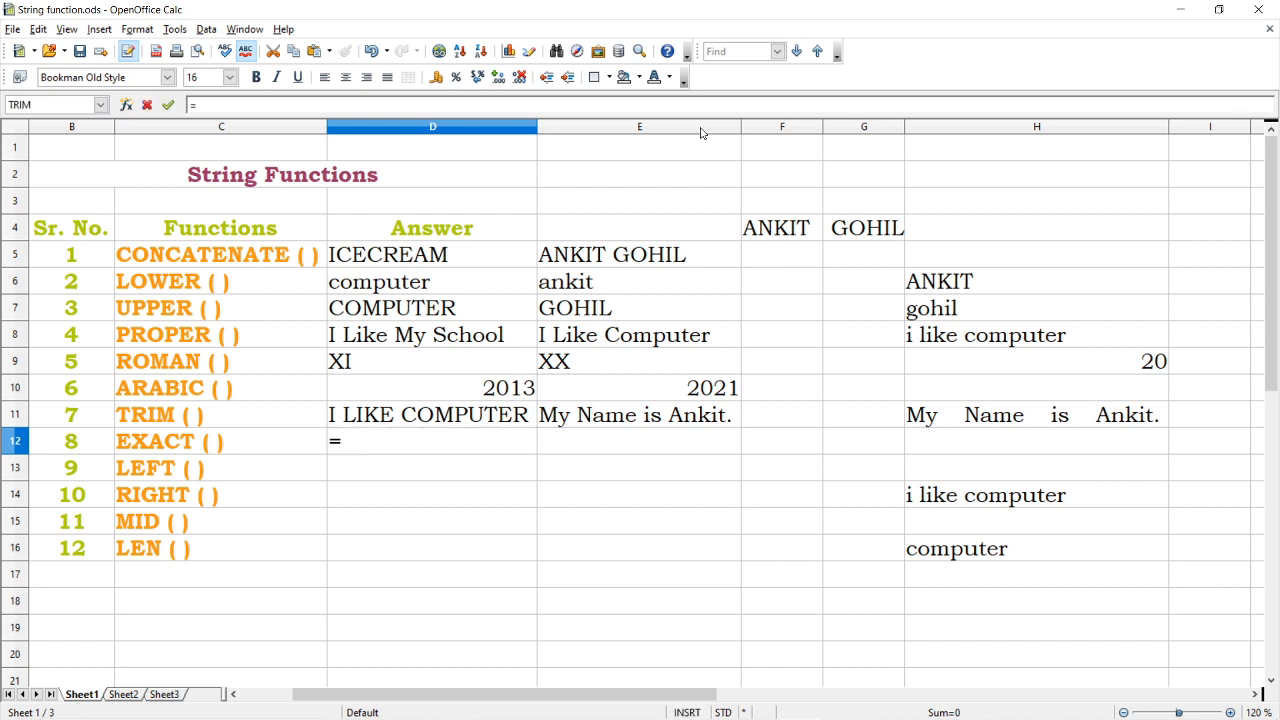
text(EXACT()
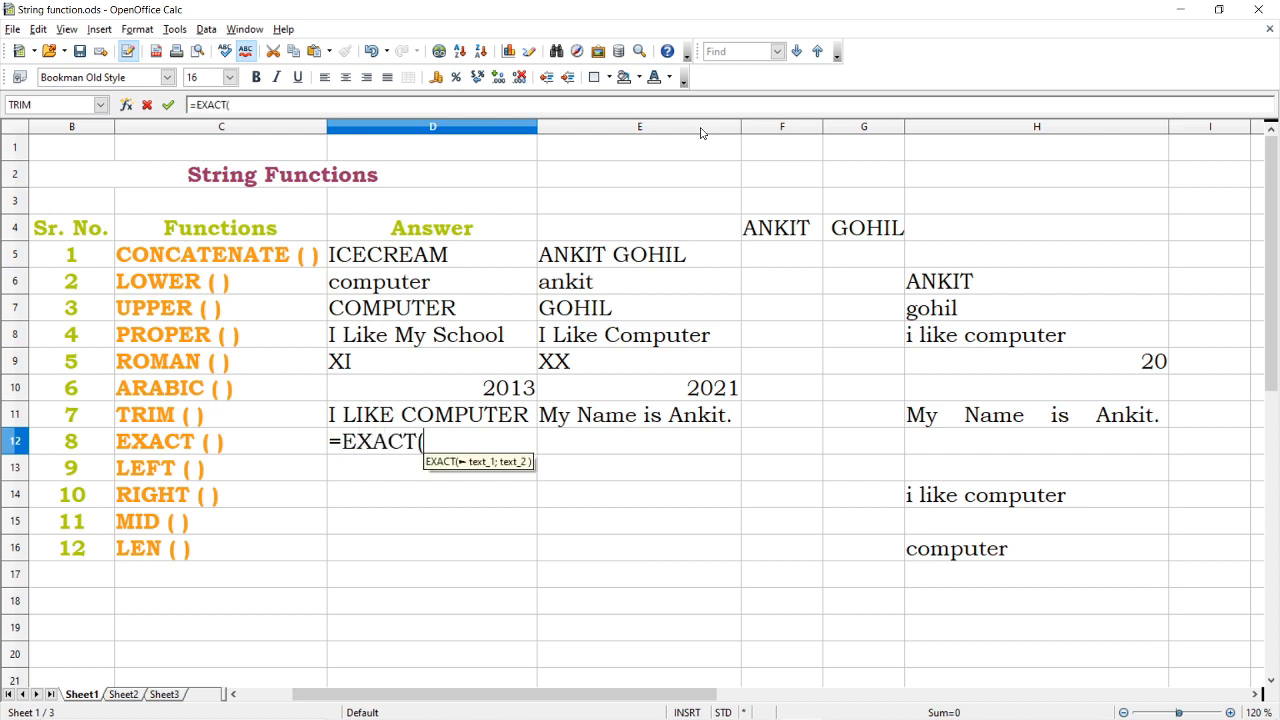
text(")
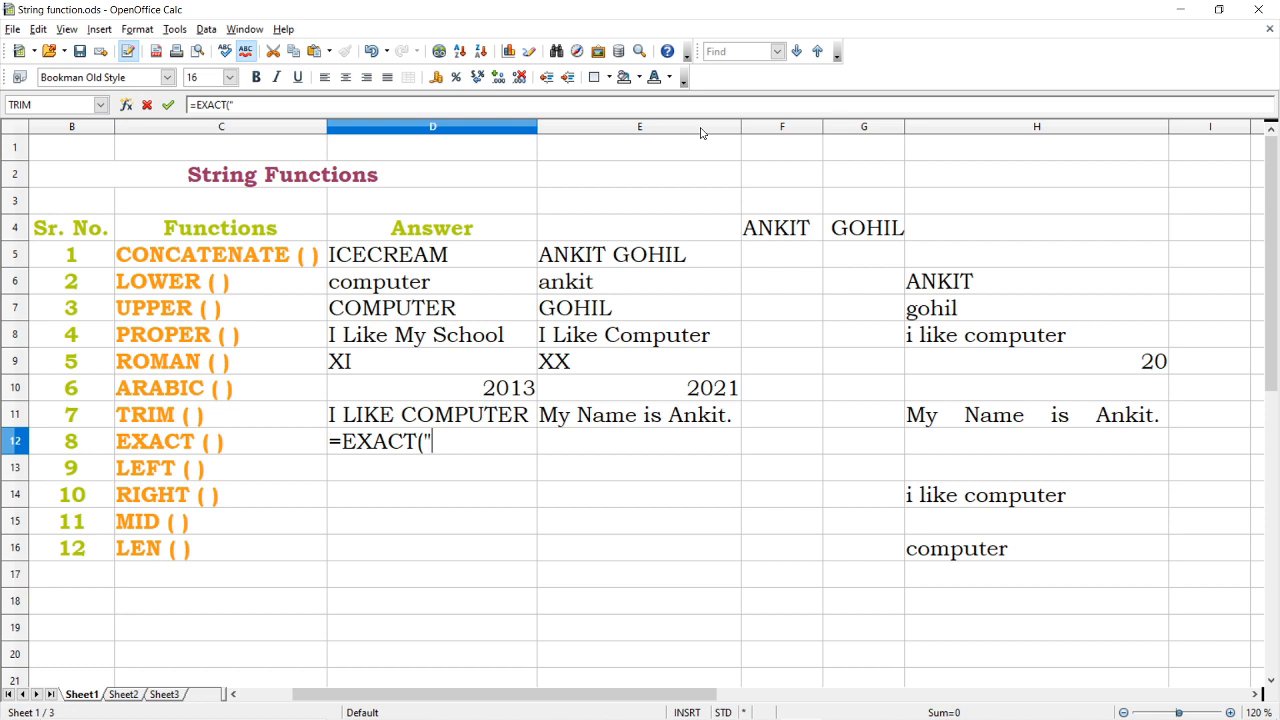
text(ANKIT)
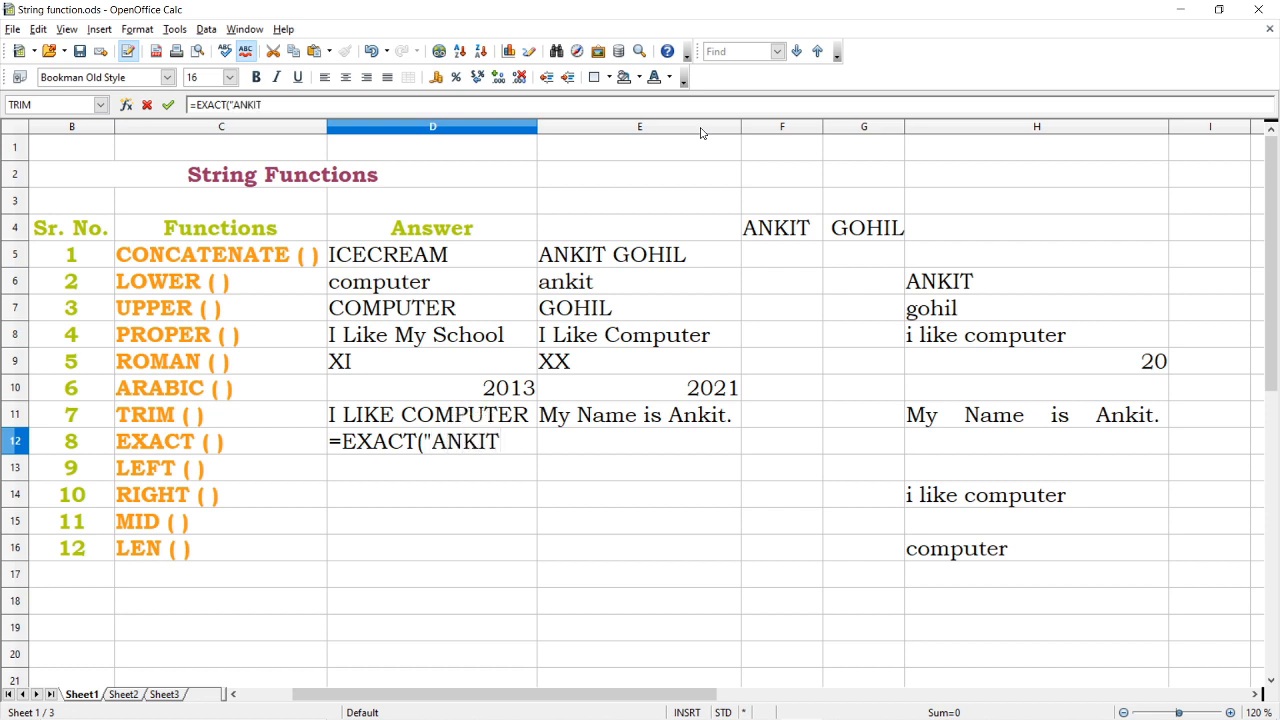
text(";"ANKIT)
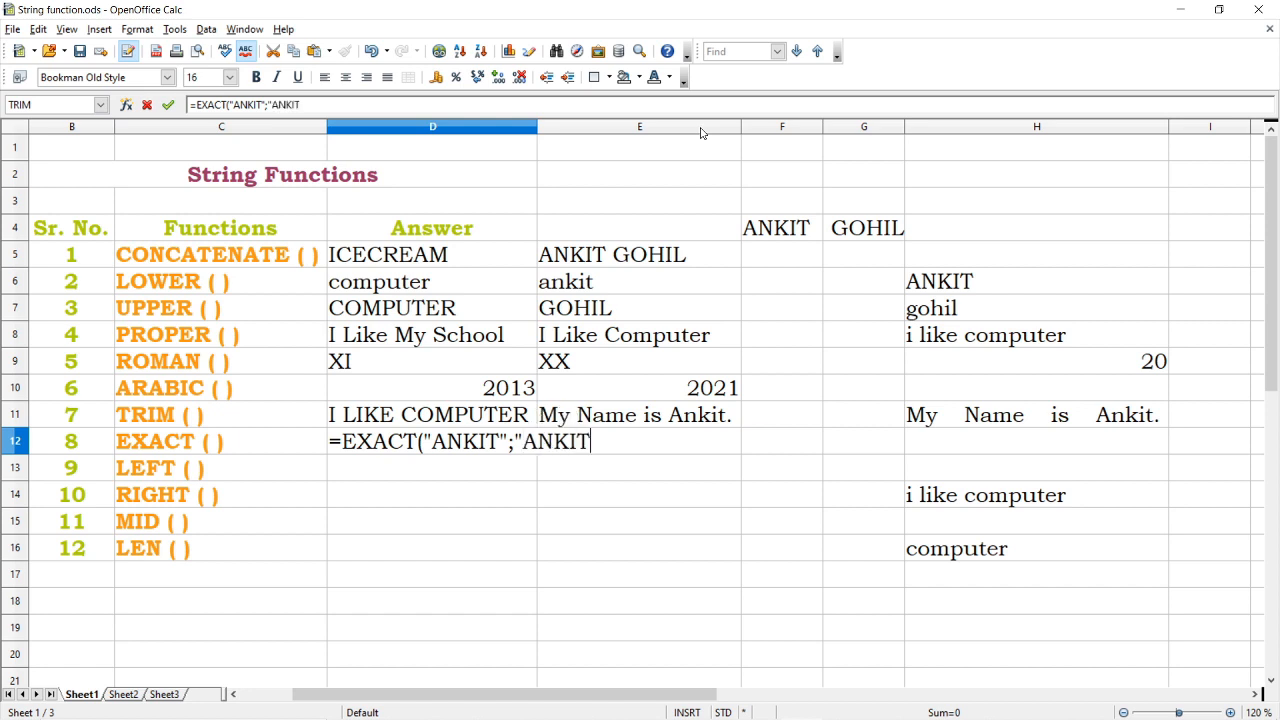
text("))
key(Return)
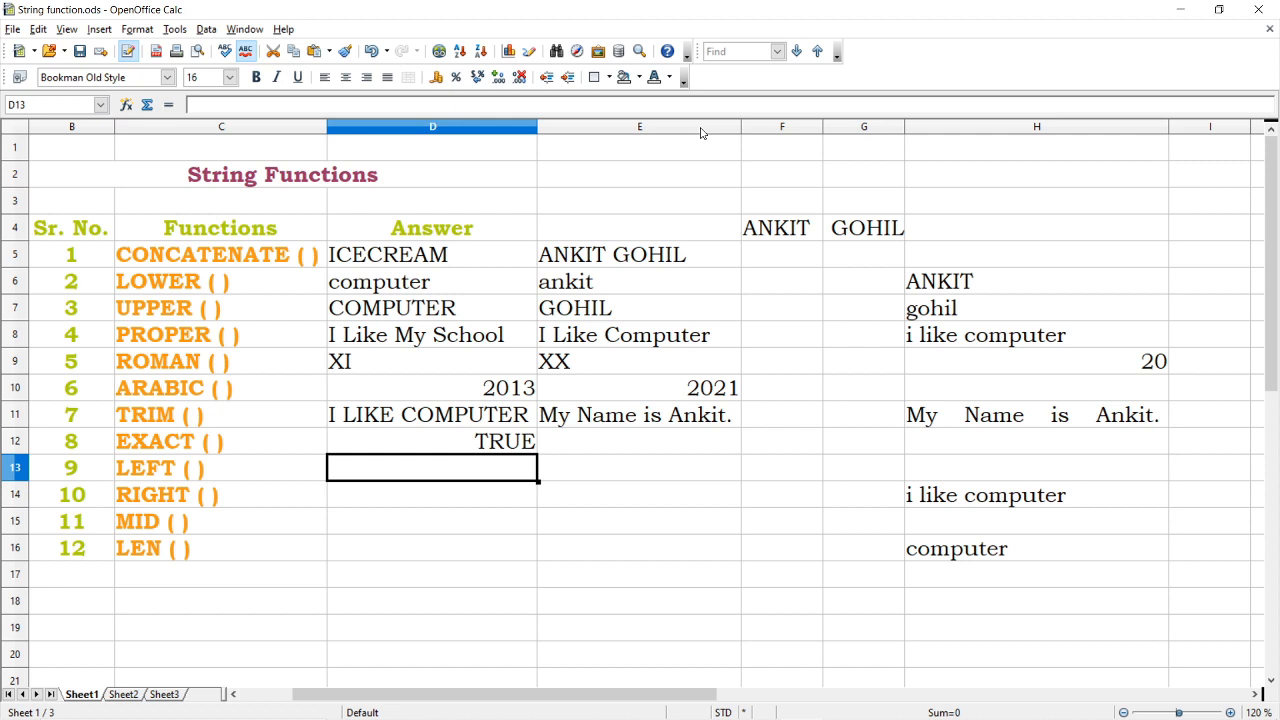
key(Up)
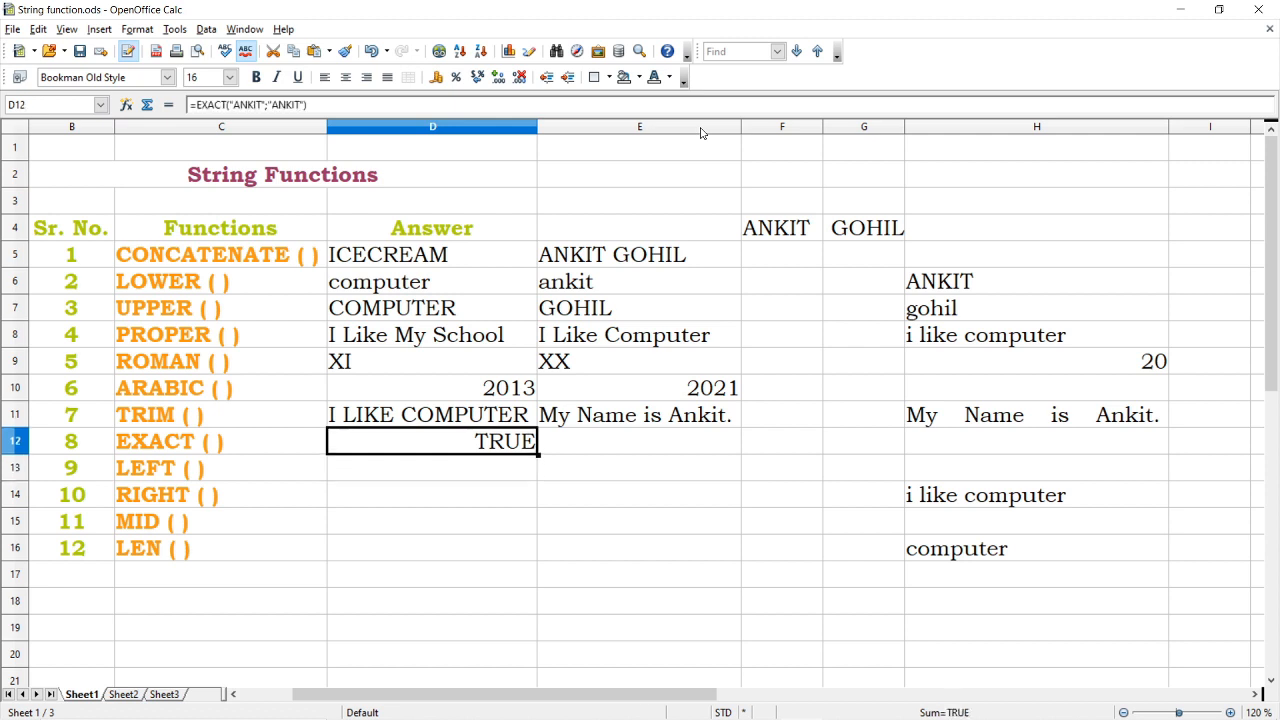
key(Right)
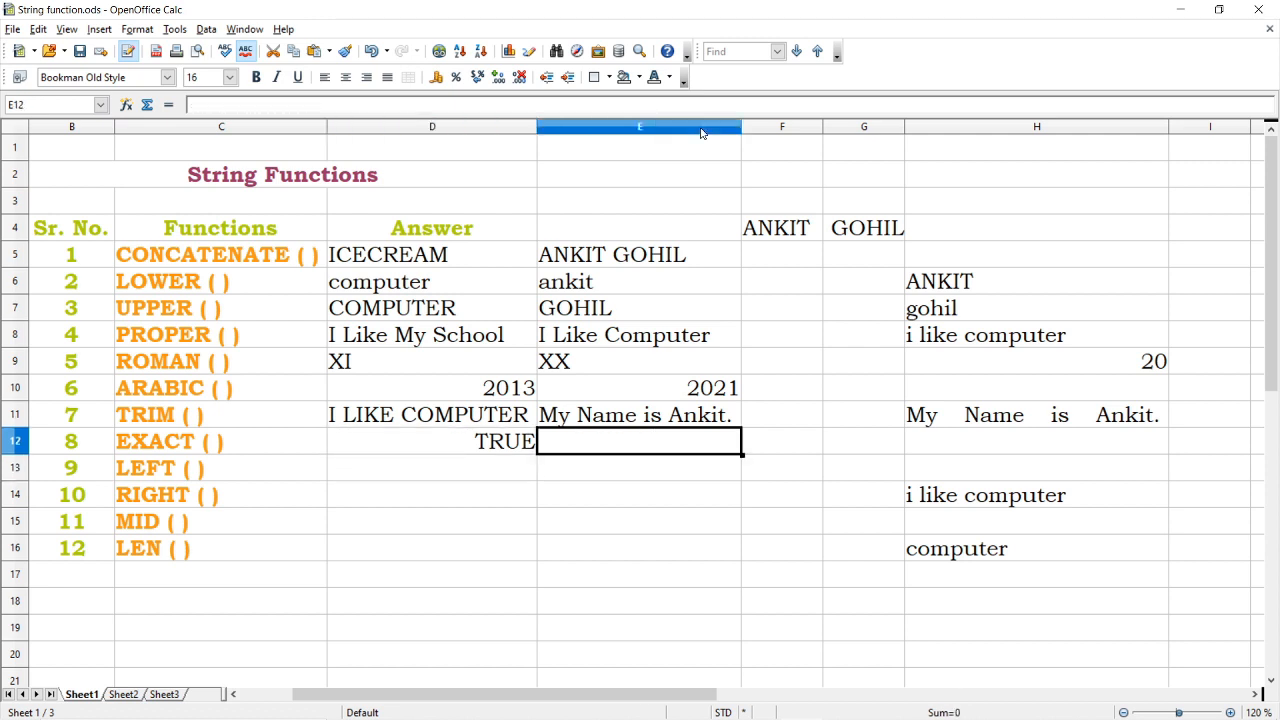
text(=)
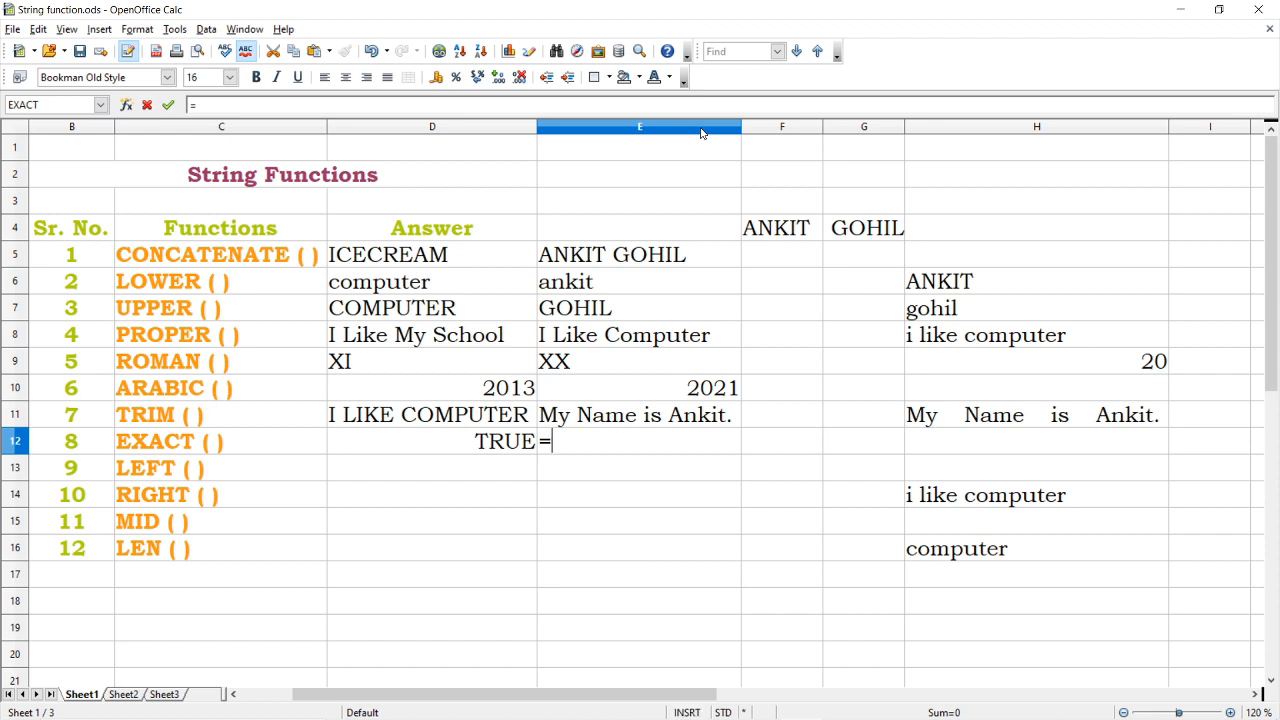
text(EXA)
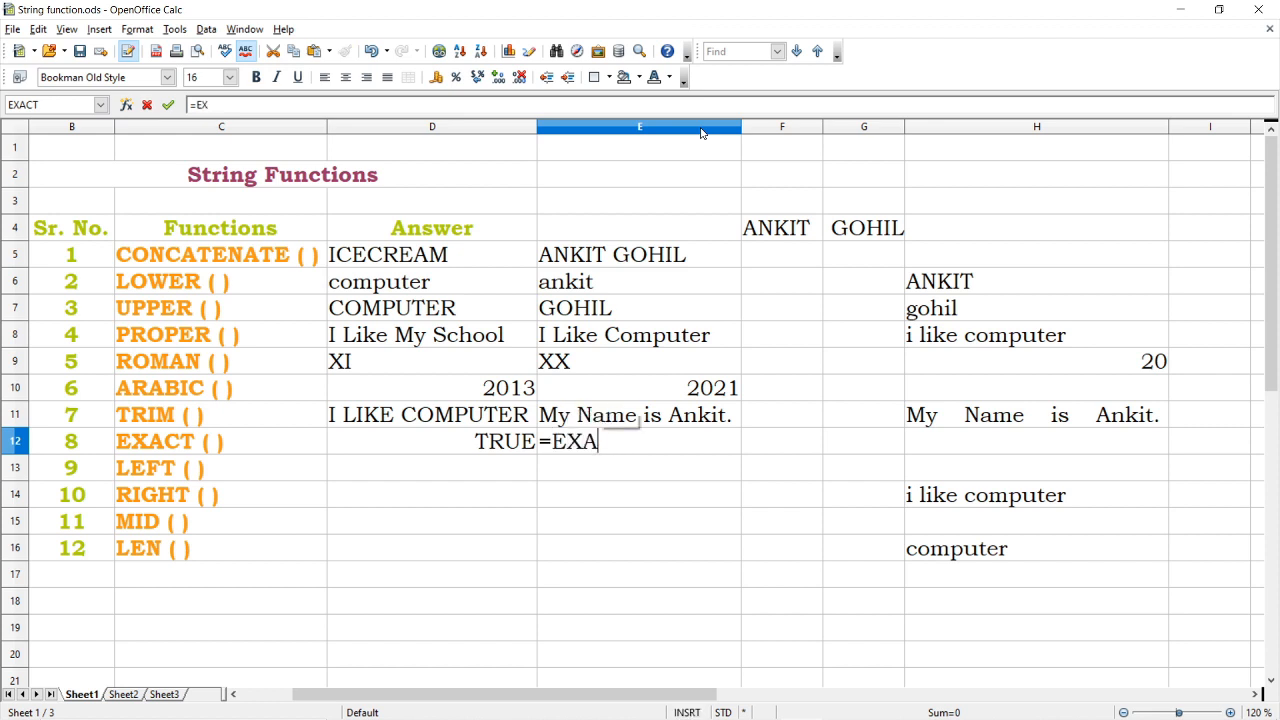
text(CT()
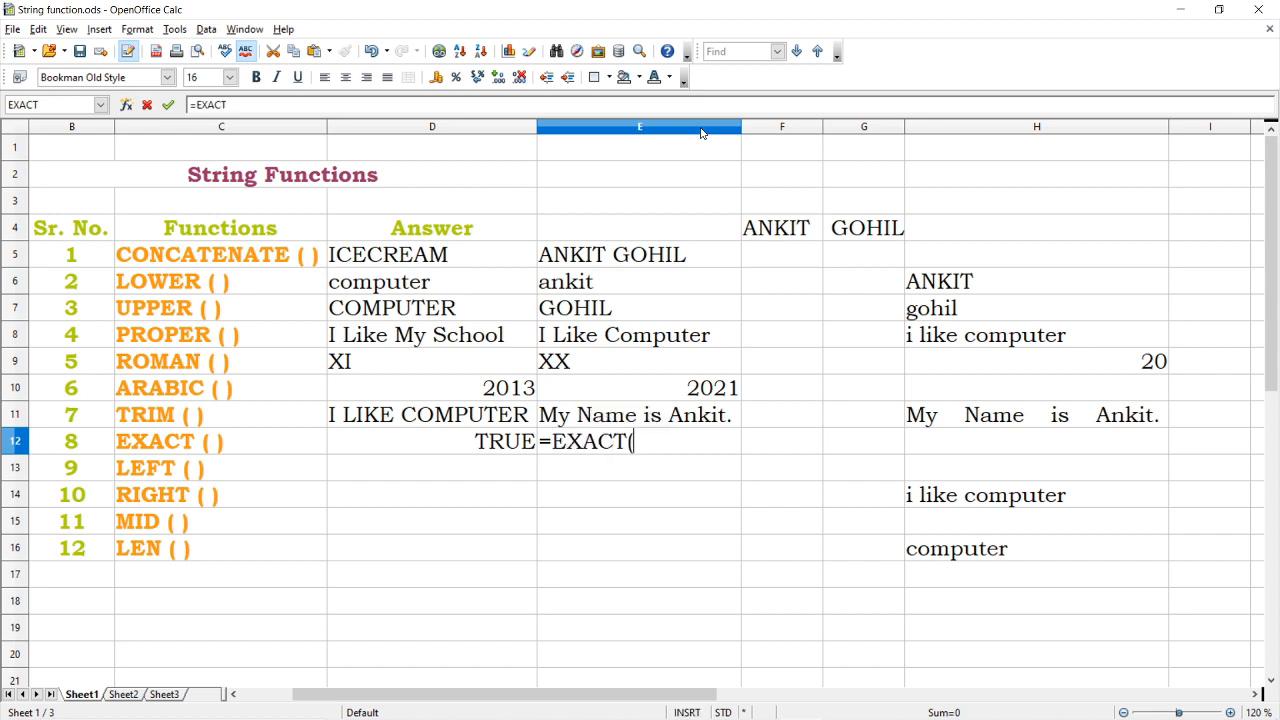
text("ANK)
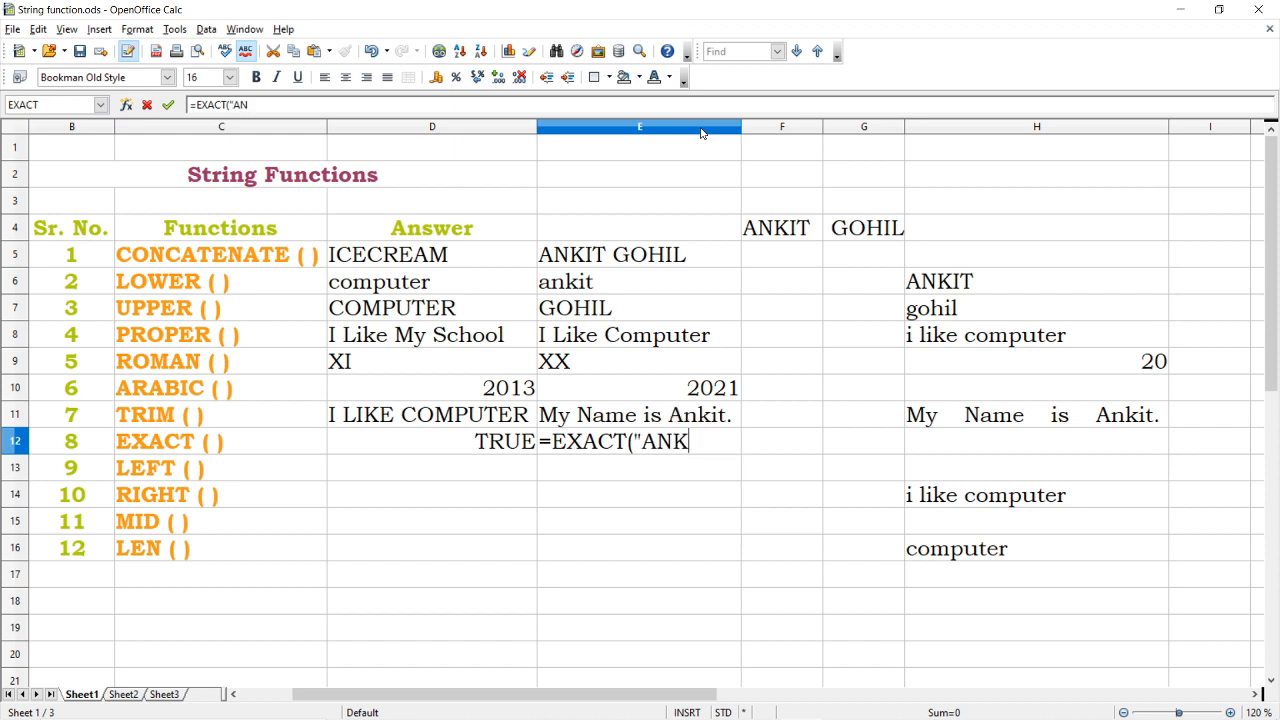
text(IT";)
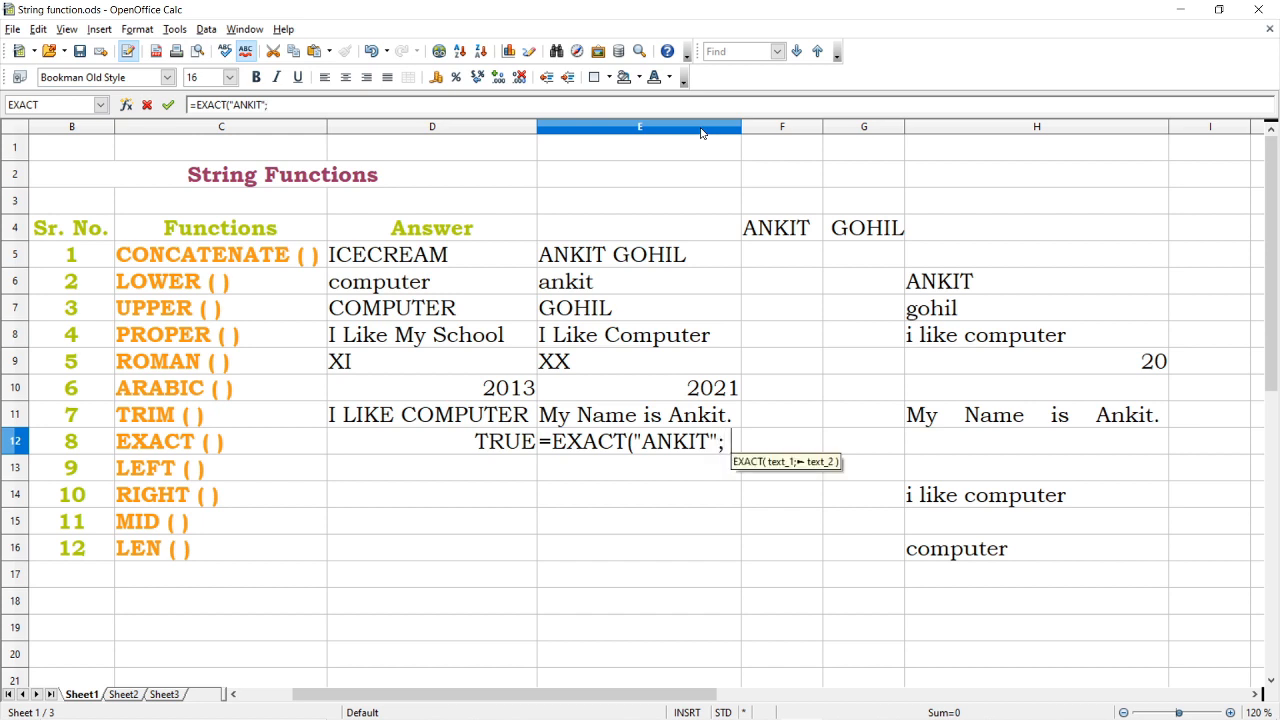
text( "GO)
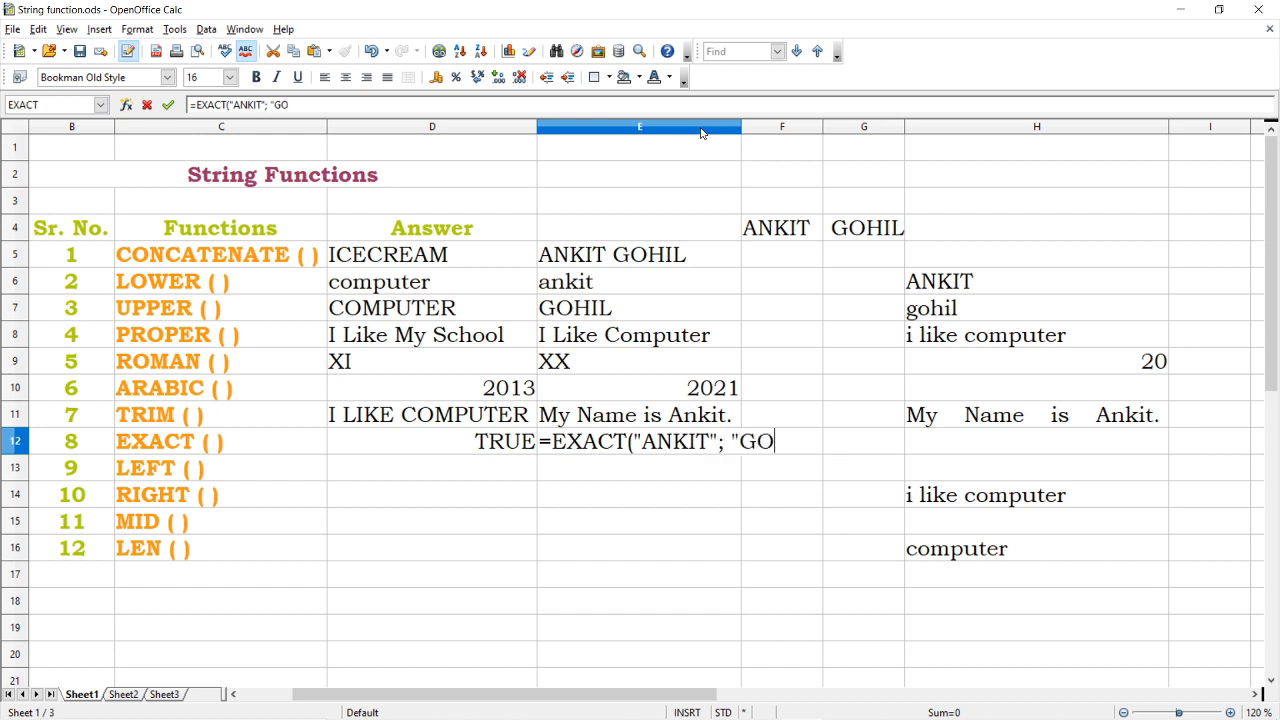
text(HIL"))
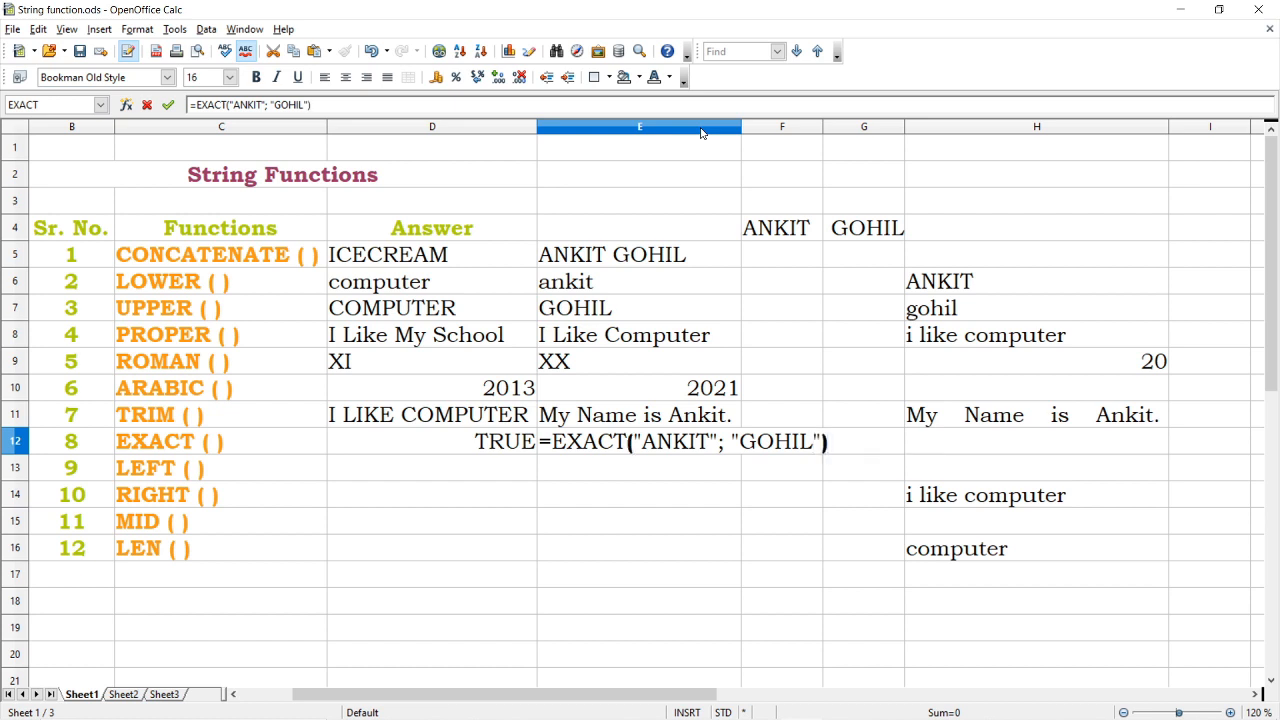
key(Return)
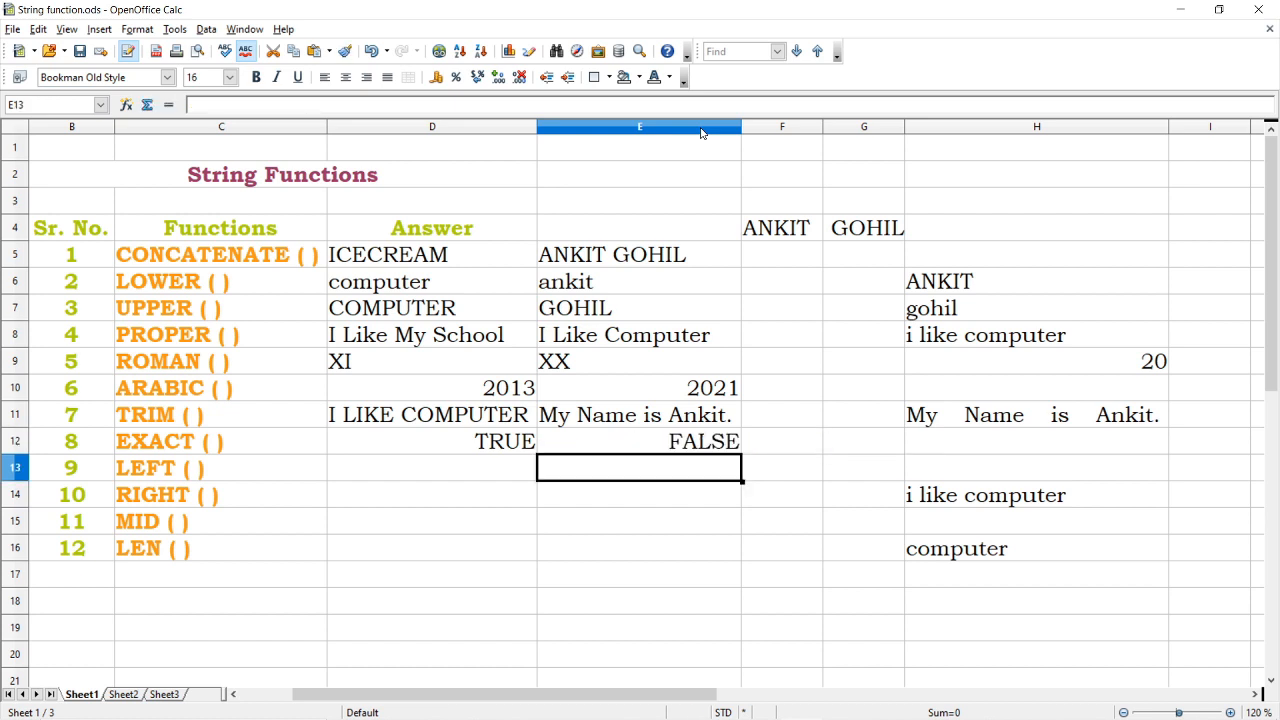
key(Up)
key(F2)
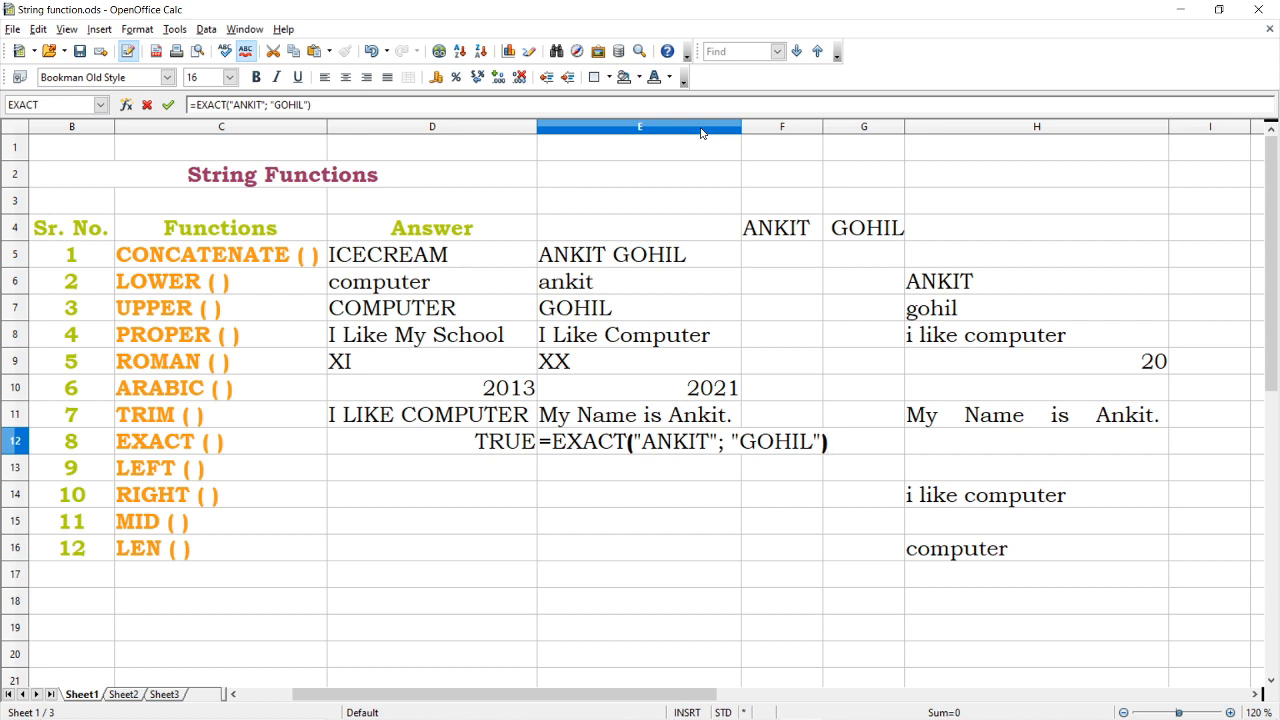
key(Return)
key(Left)
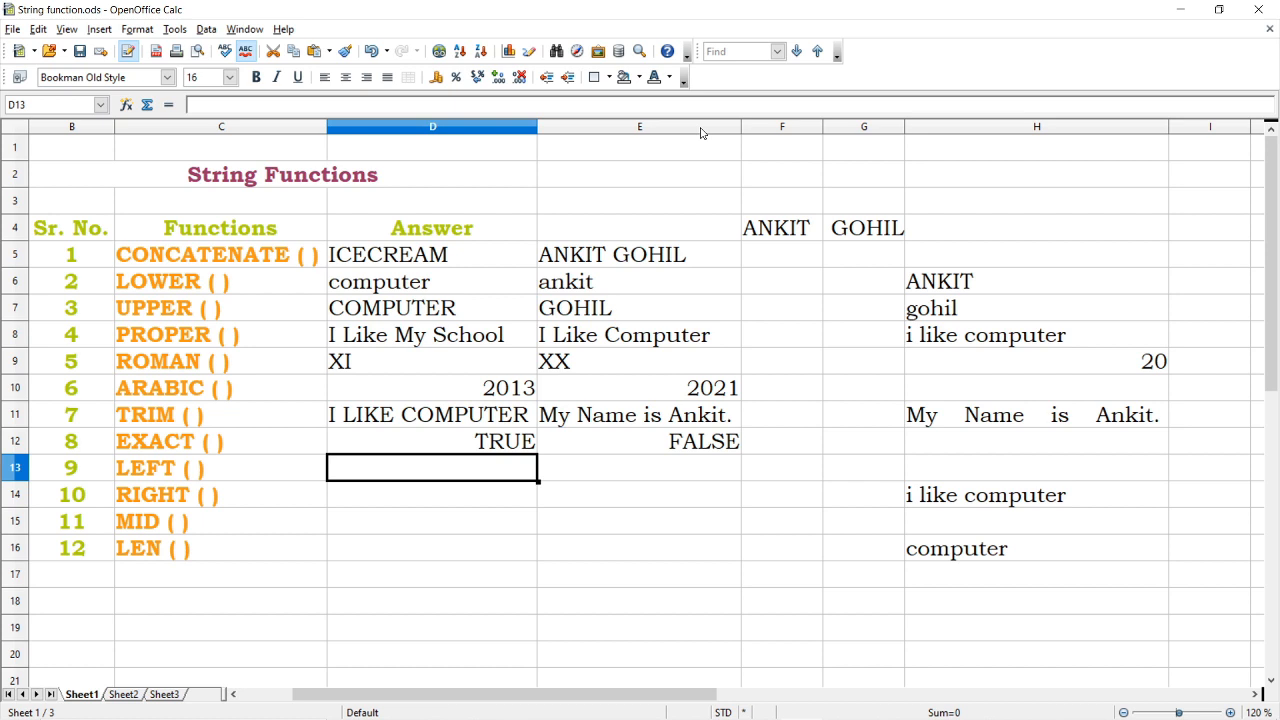
- Enter =LEFT("MY NAME IS ANKIT"; 5) in D13 to return MY NA
text(=LEFT)
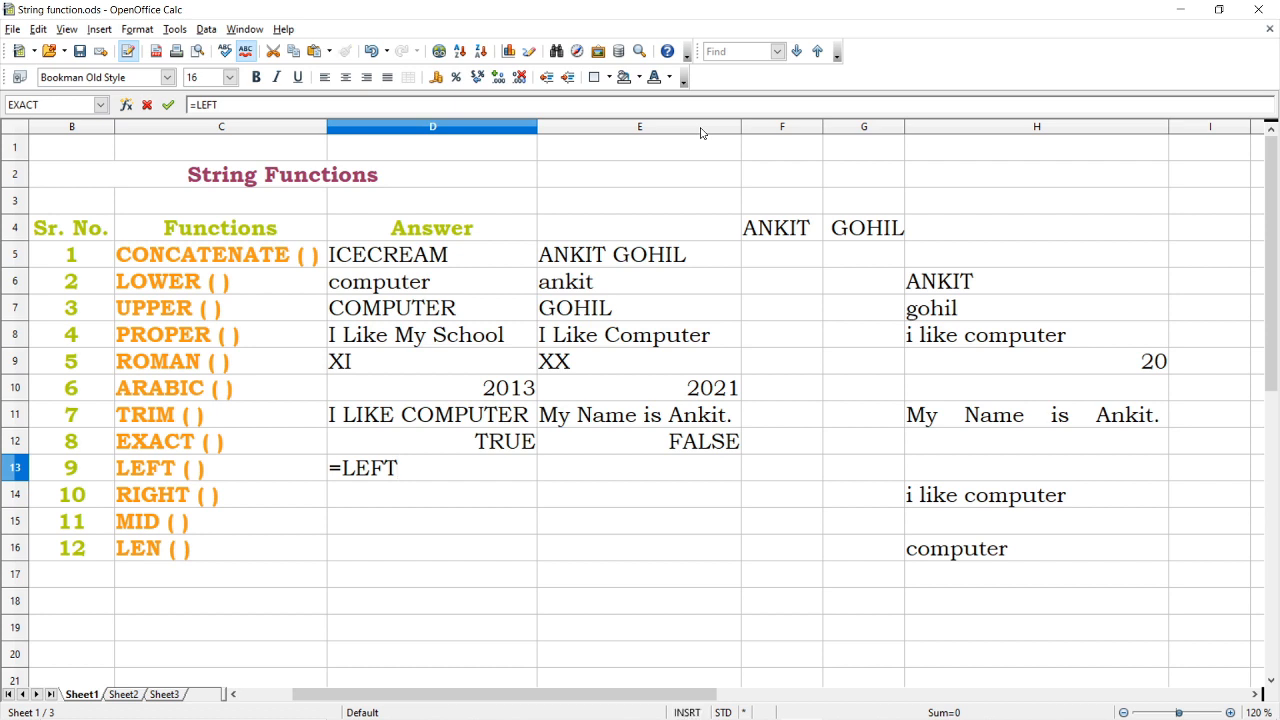
text(("m)
key(BackSpace)
text(MY NAME IS )
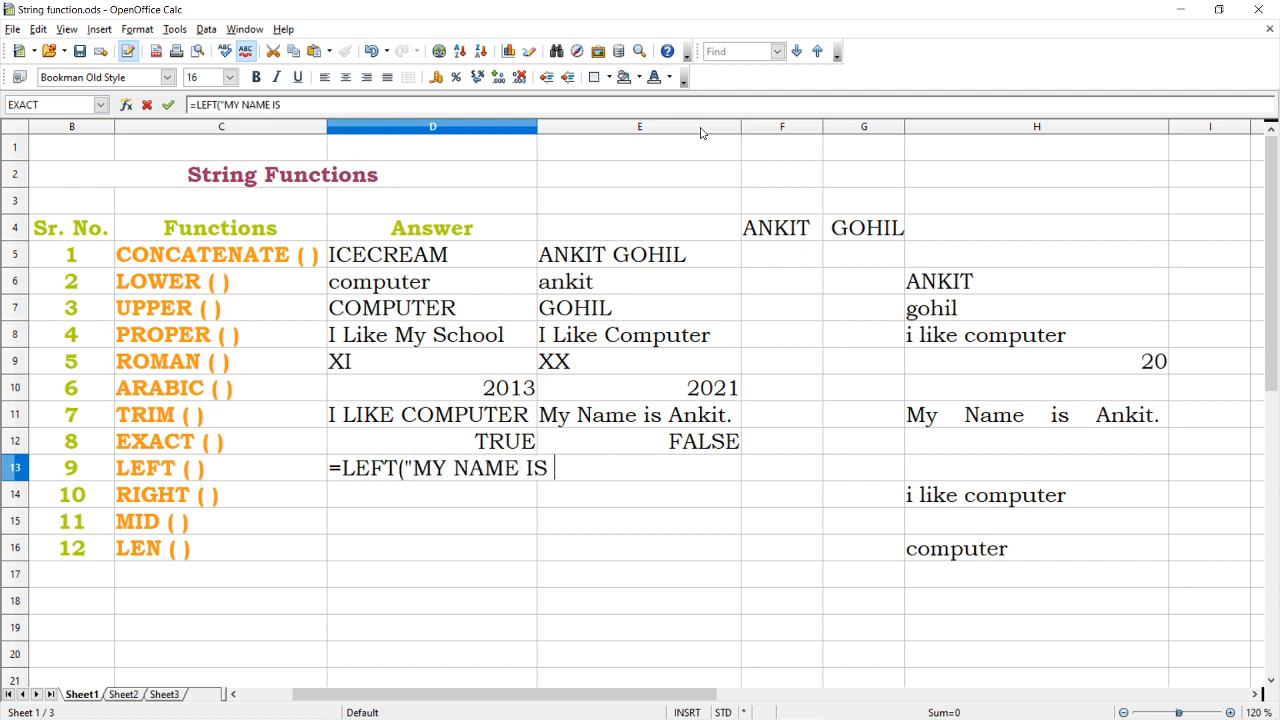
text(ANKIT")
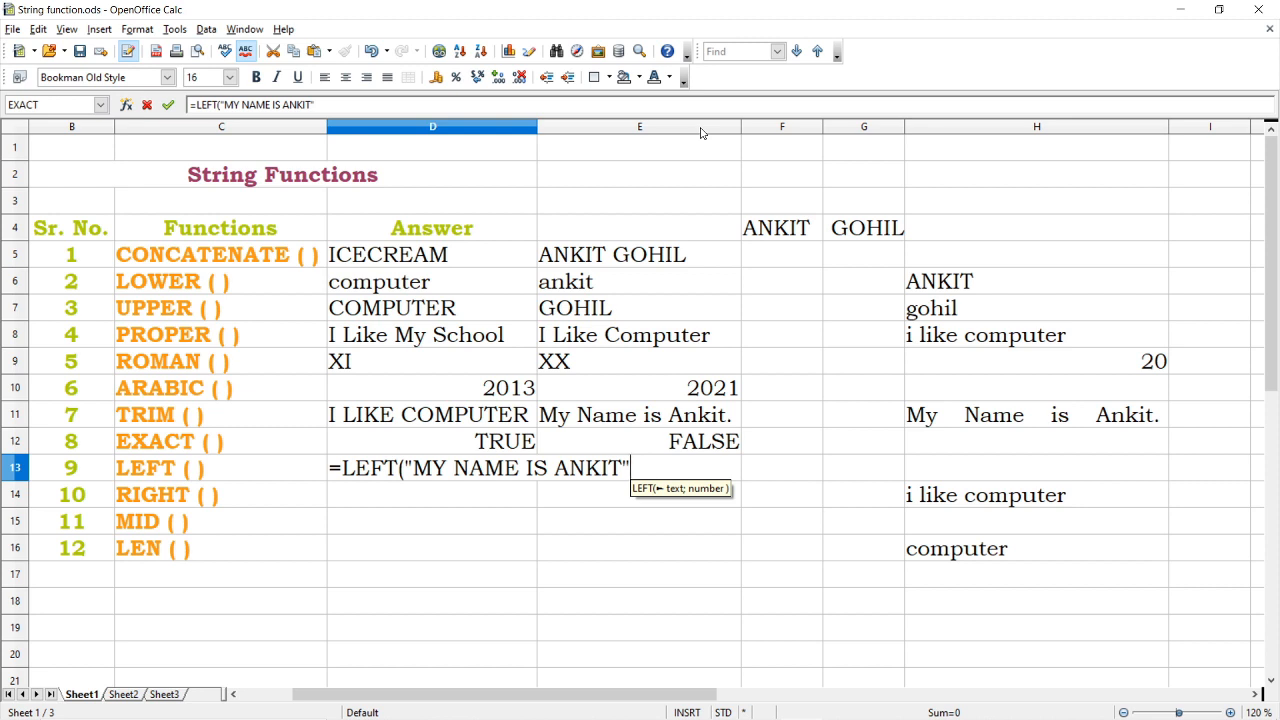
text(;)
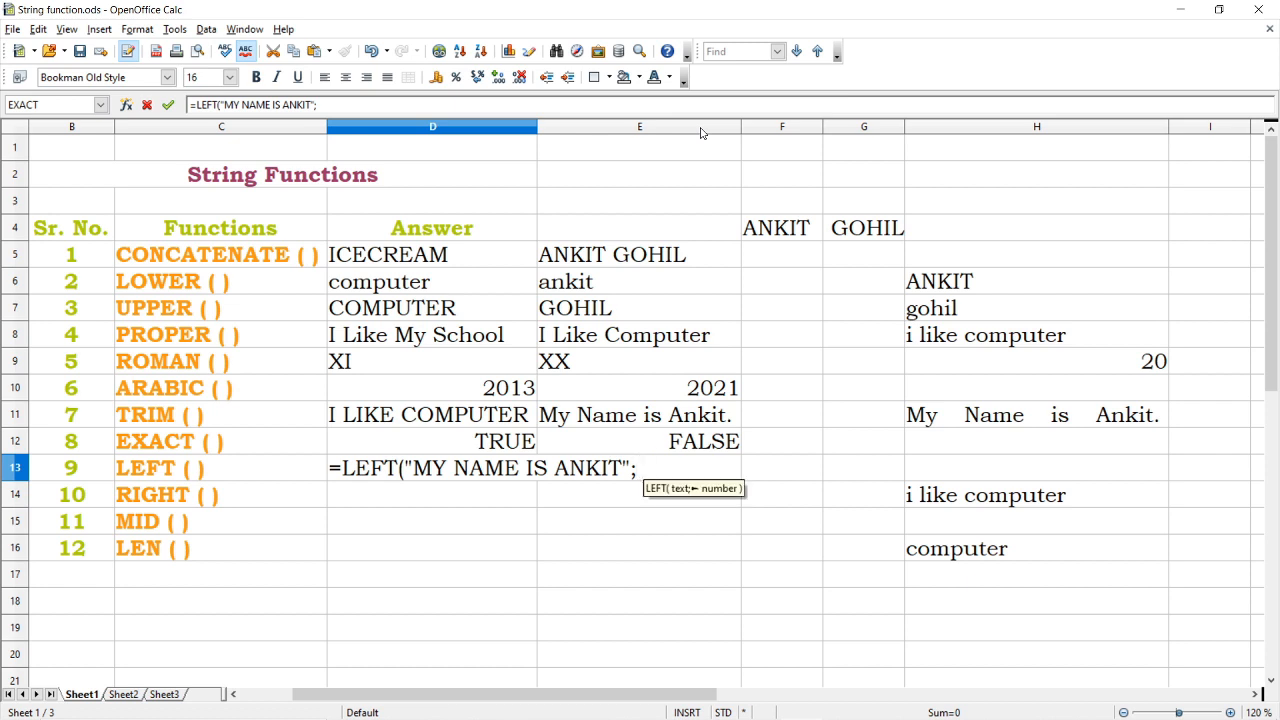
text( 5)
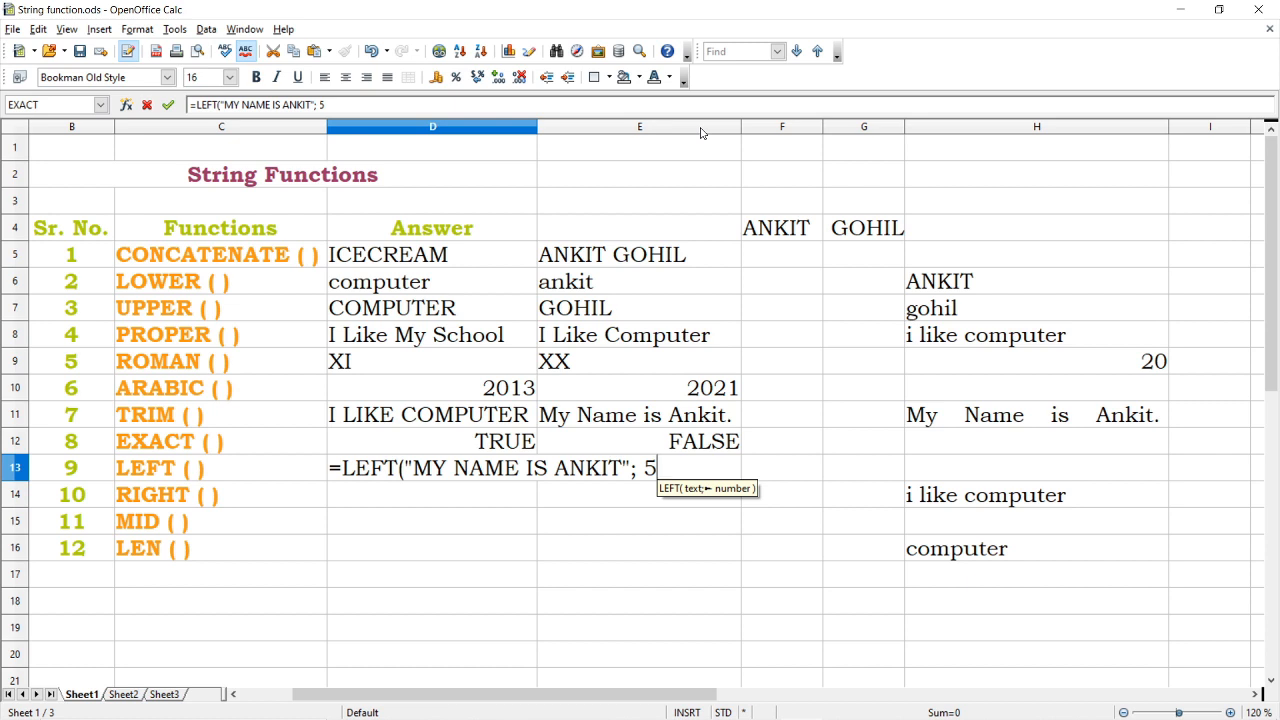
text())
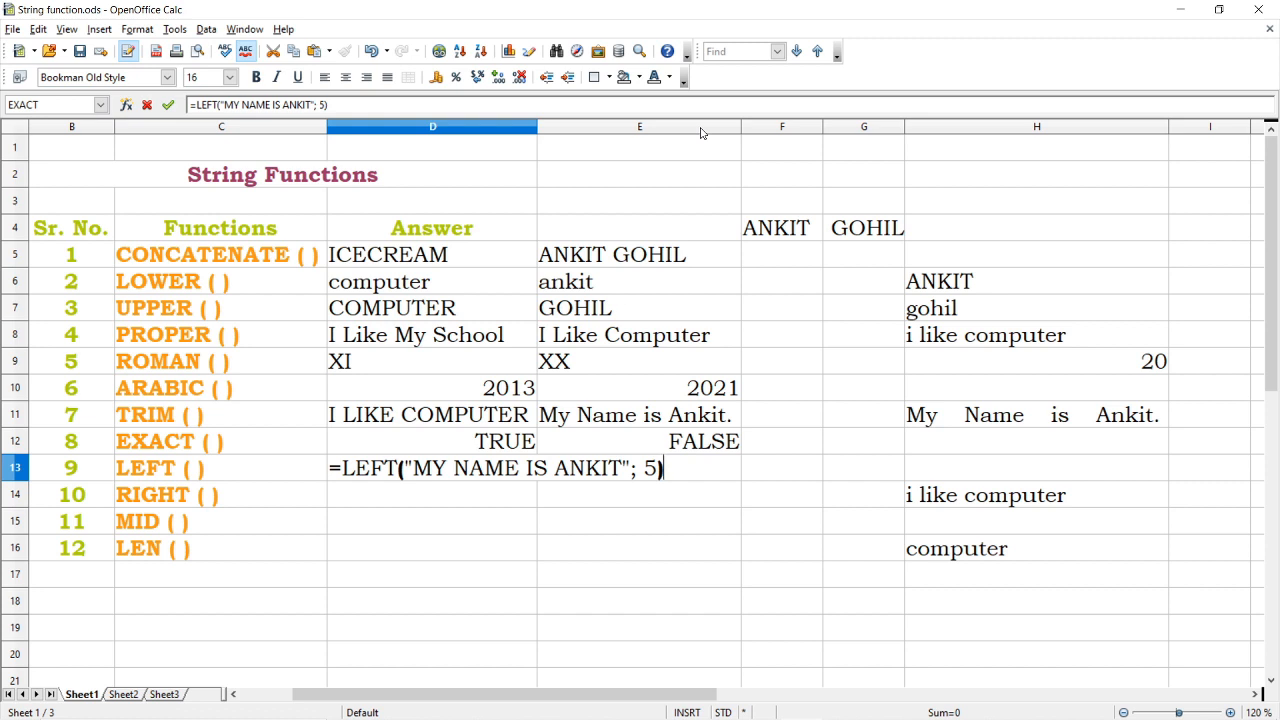
key(Return)
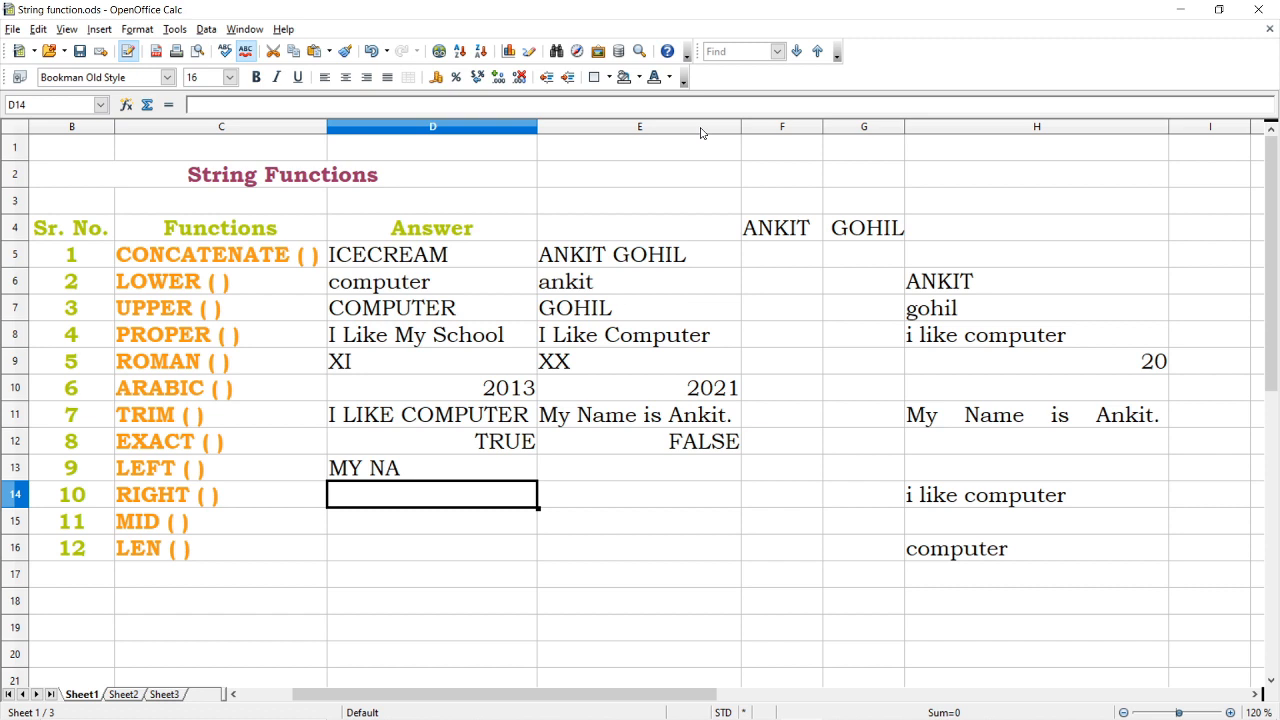
key(Up)
key(Right)
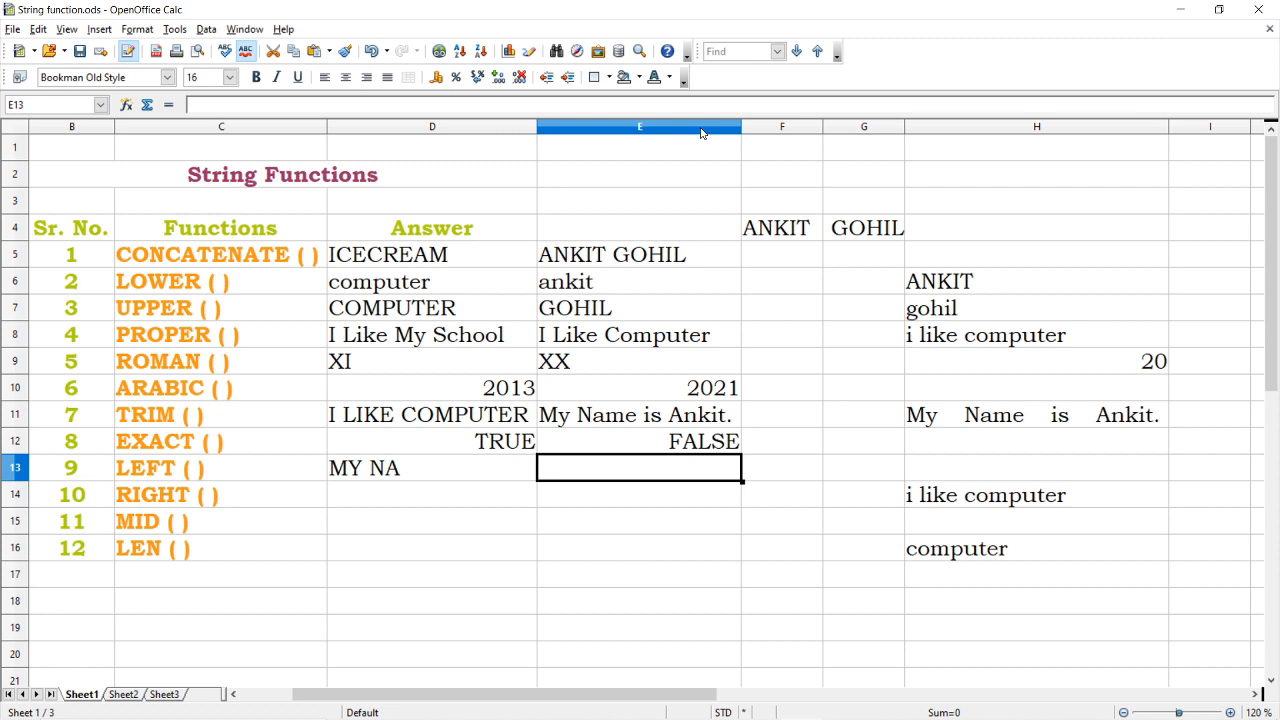
- Enter =LEFT(H14;4) in E13 to return the first four characters, i li
text(=L)
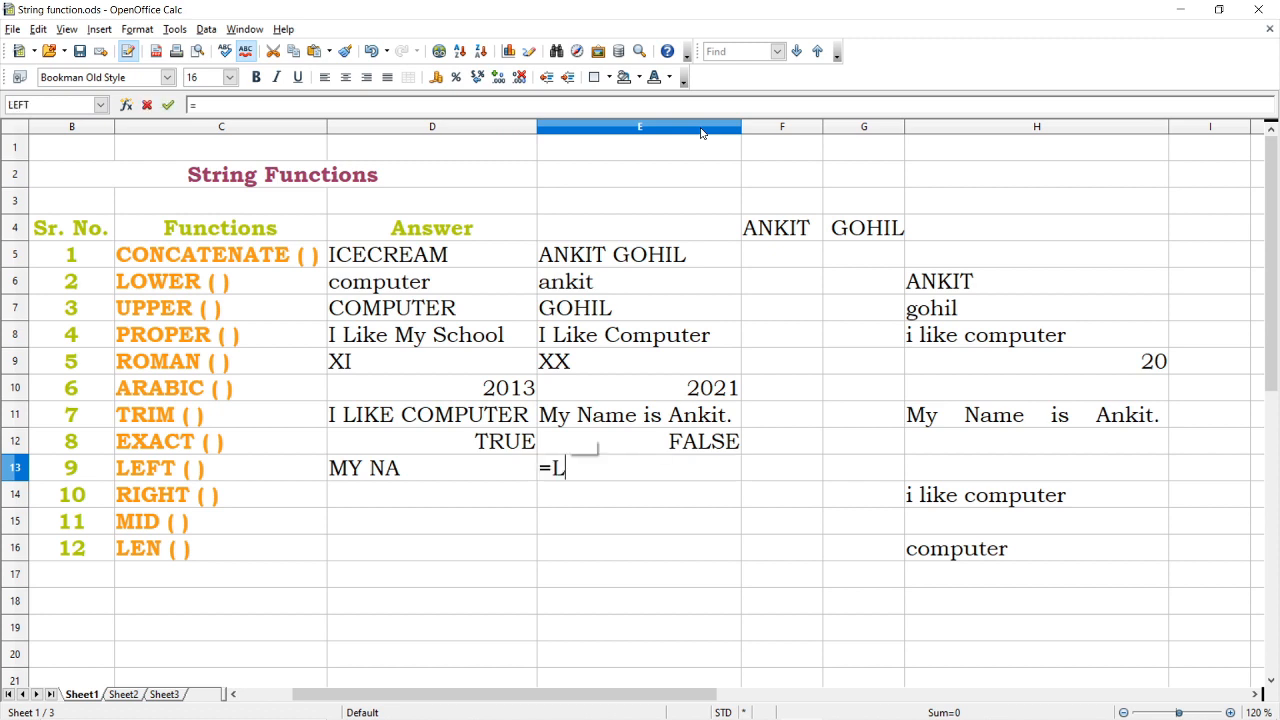
text(EFT()
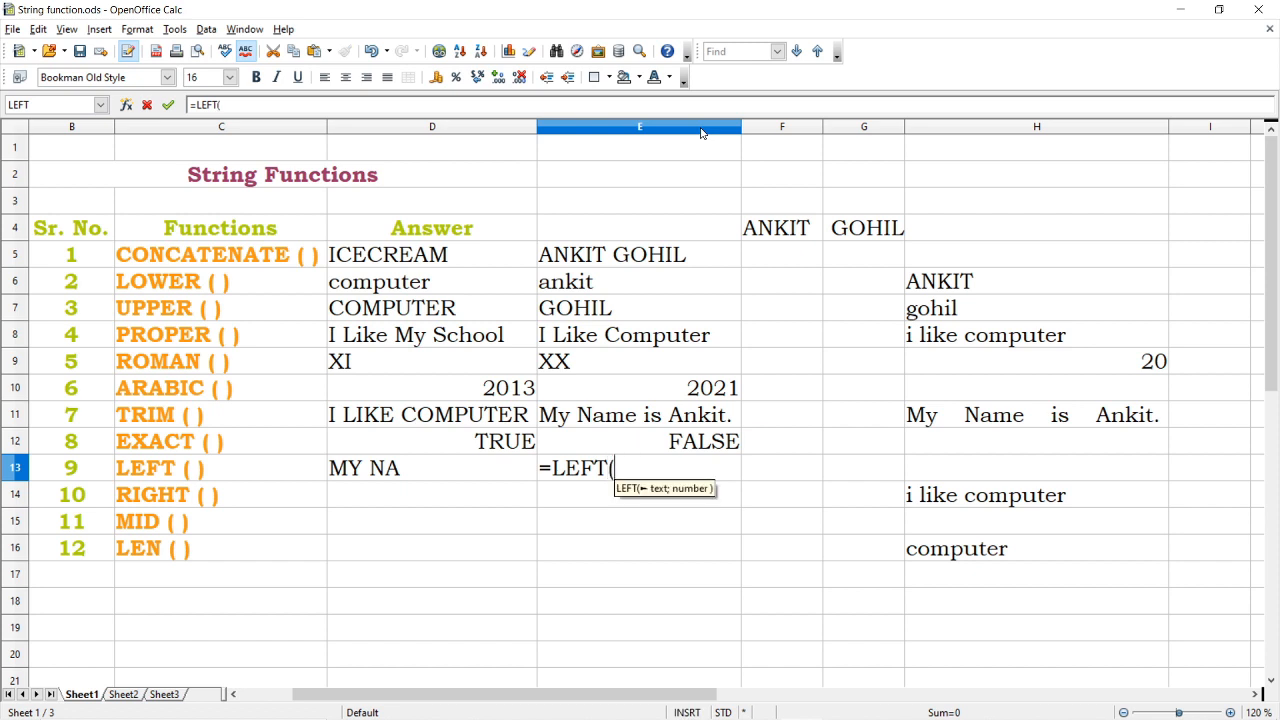
text(H14)
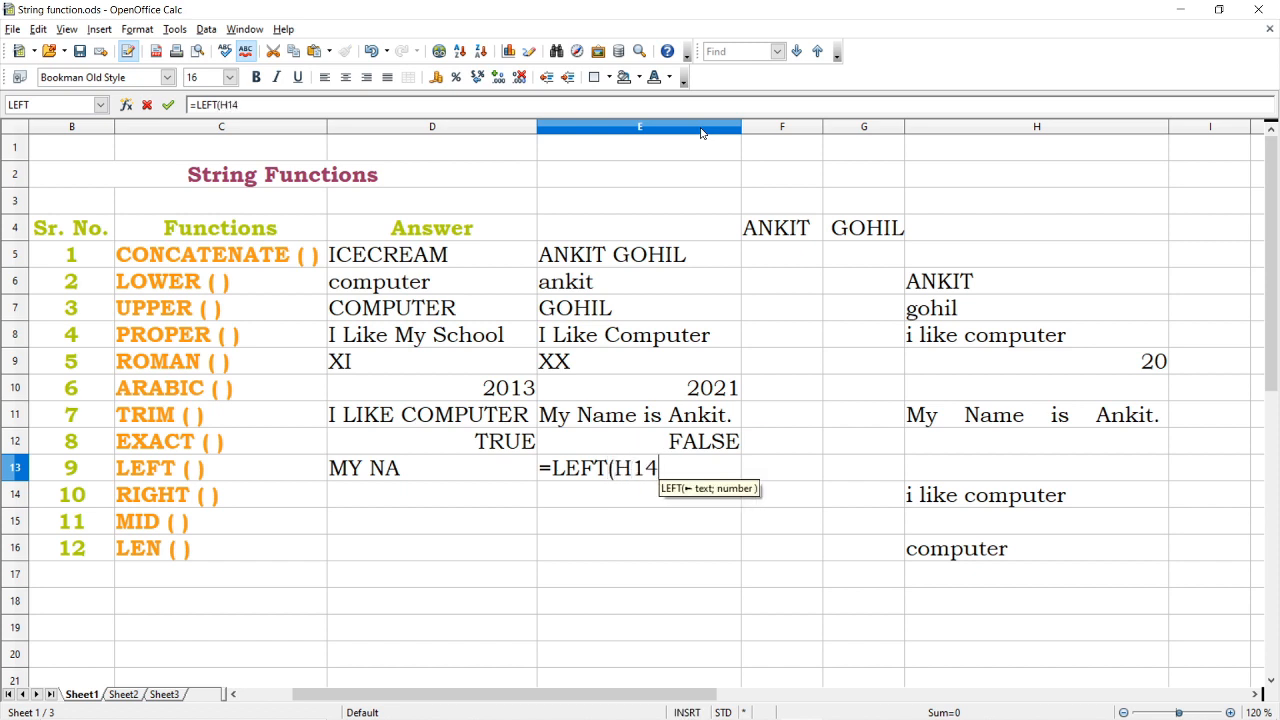
text(;)
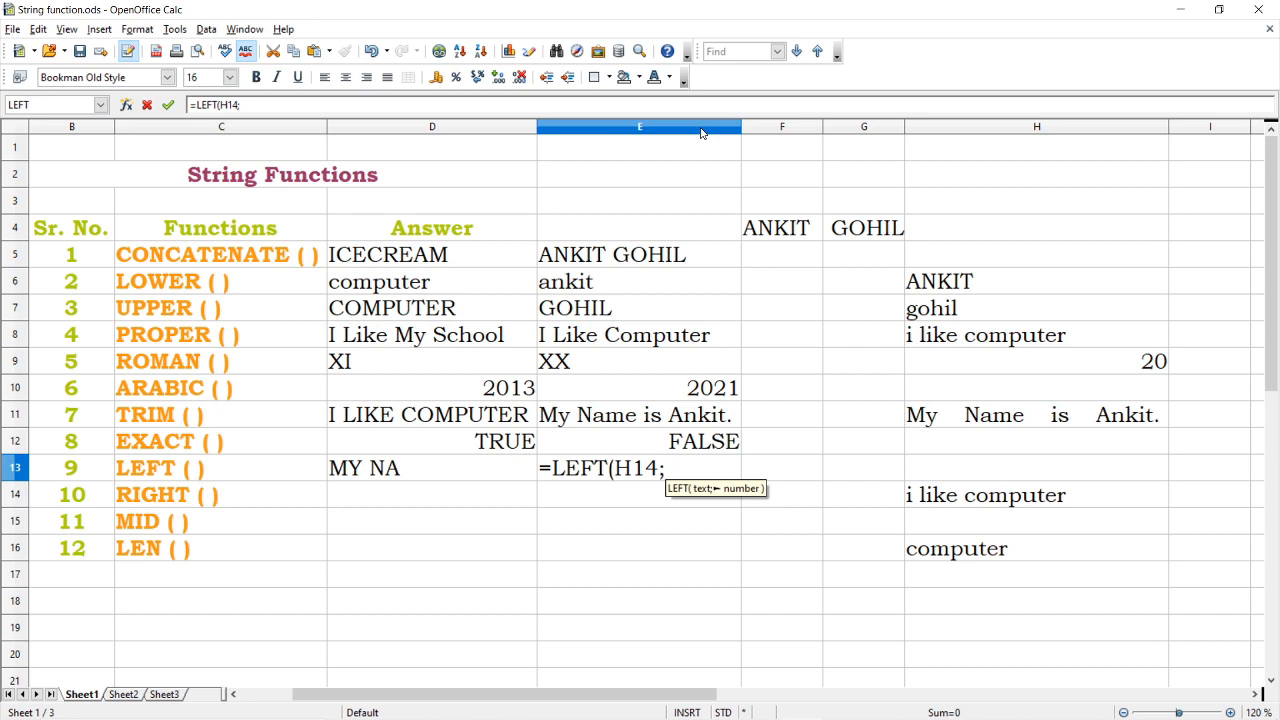
text(4)
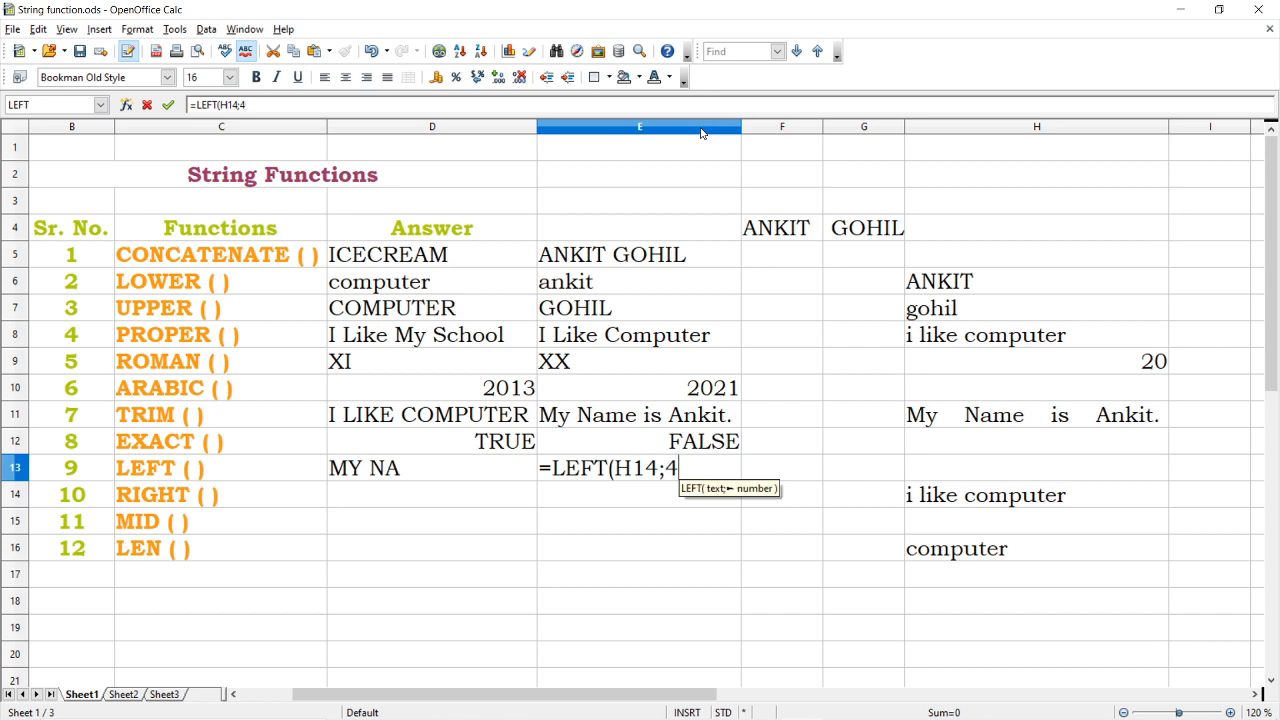
text())
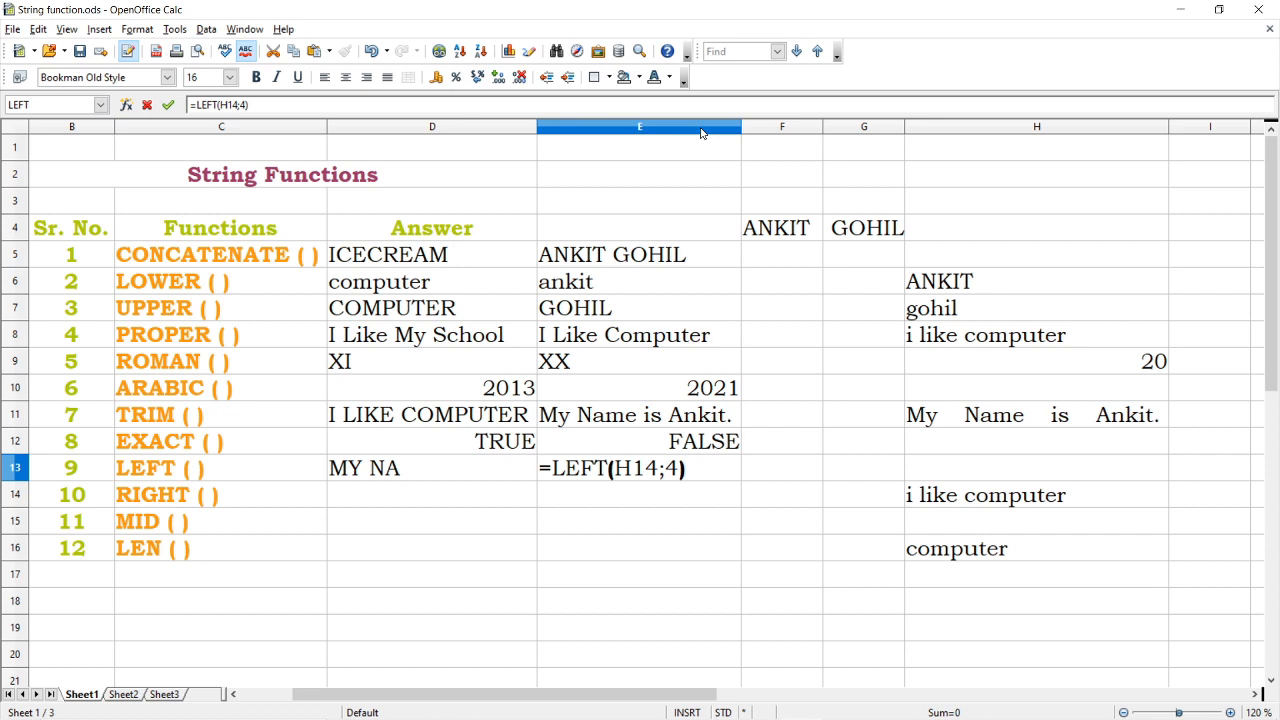
key(Return)
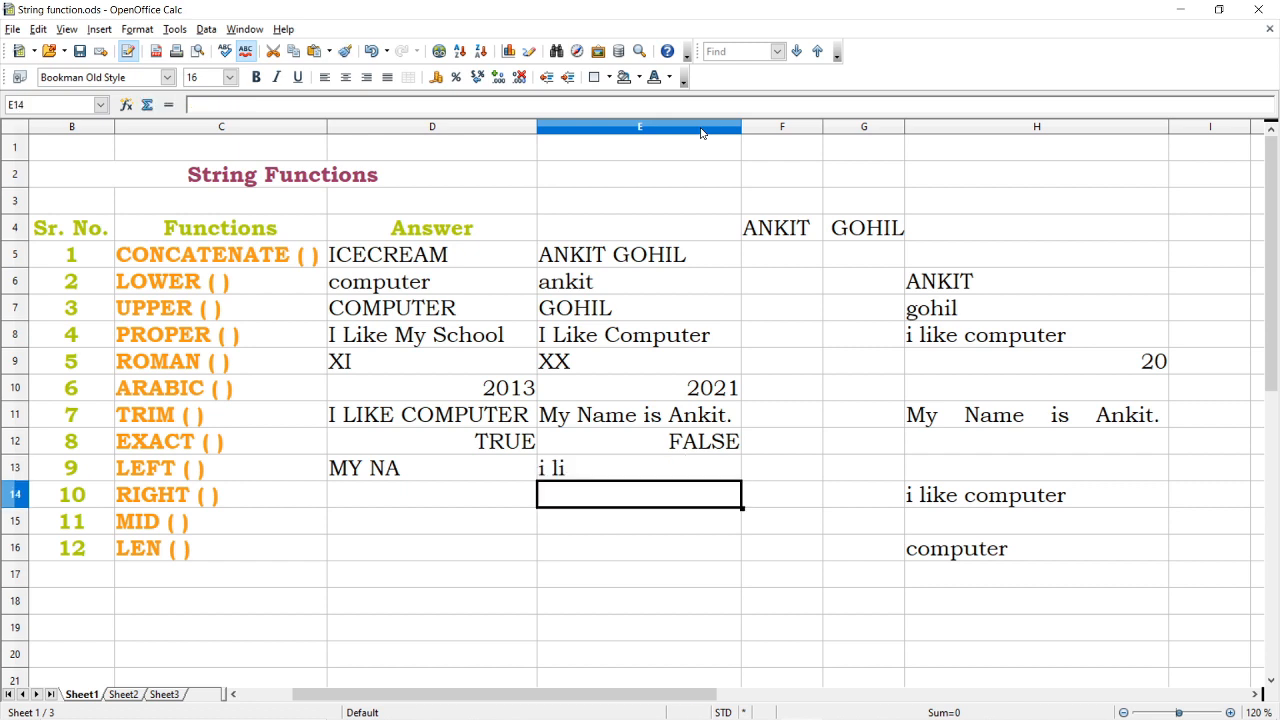
- Enter =RIGHT("MY NAME IS ANKIT";5) in D14 to return ANKIT
key(Left)
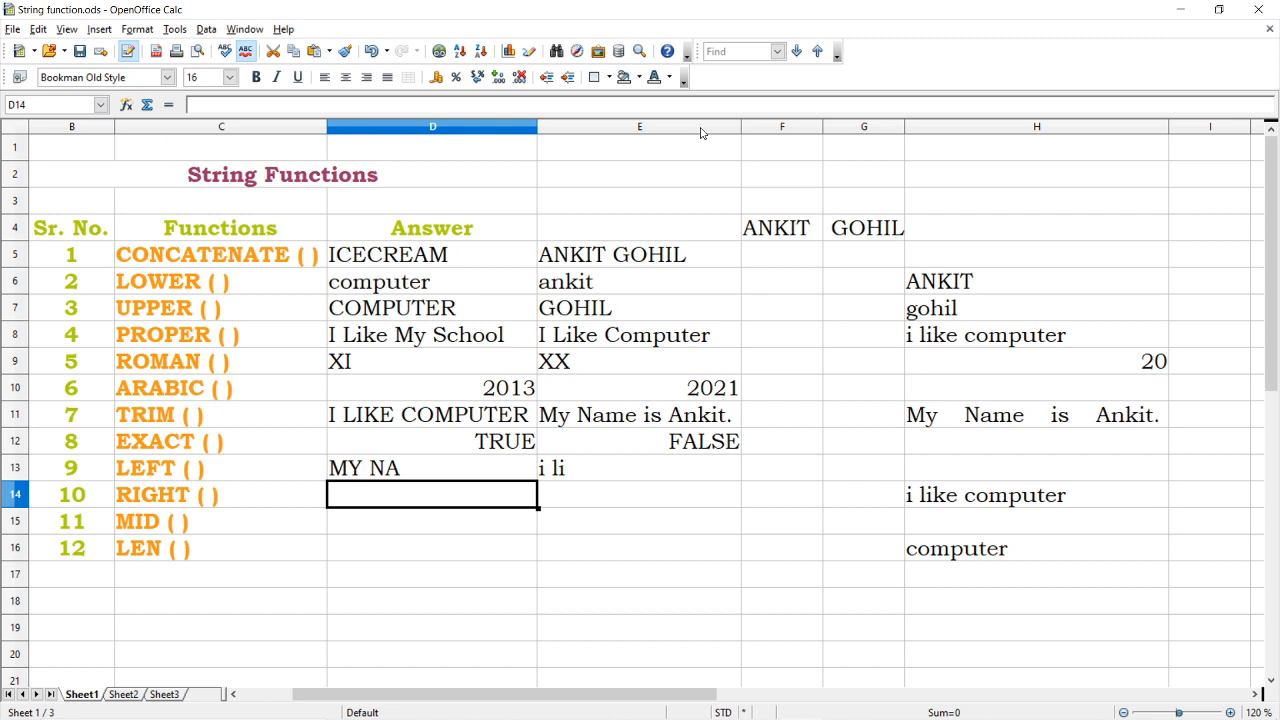
text(=)
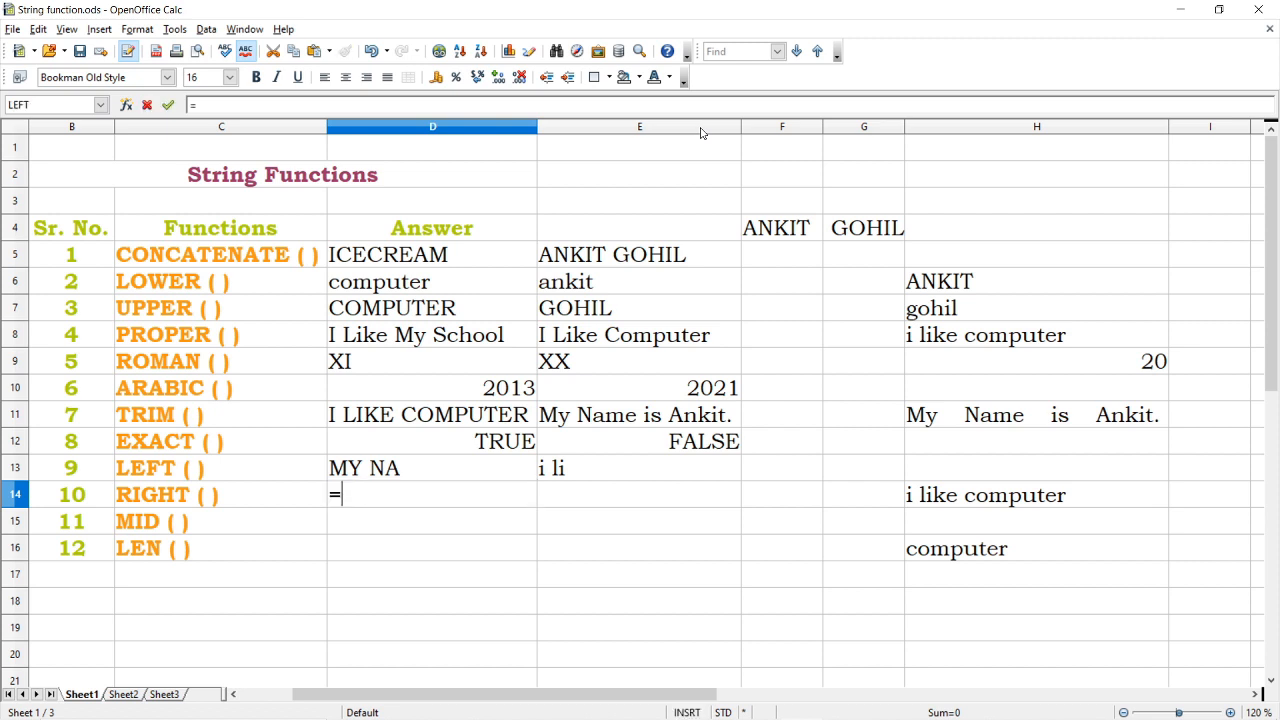
text(RIGHT(")
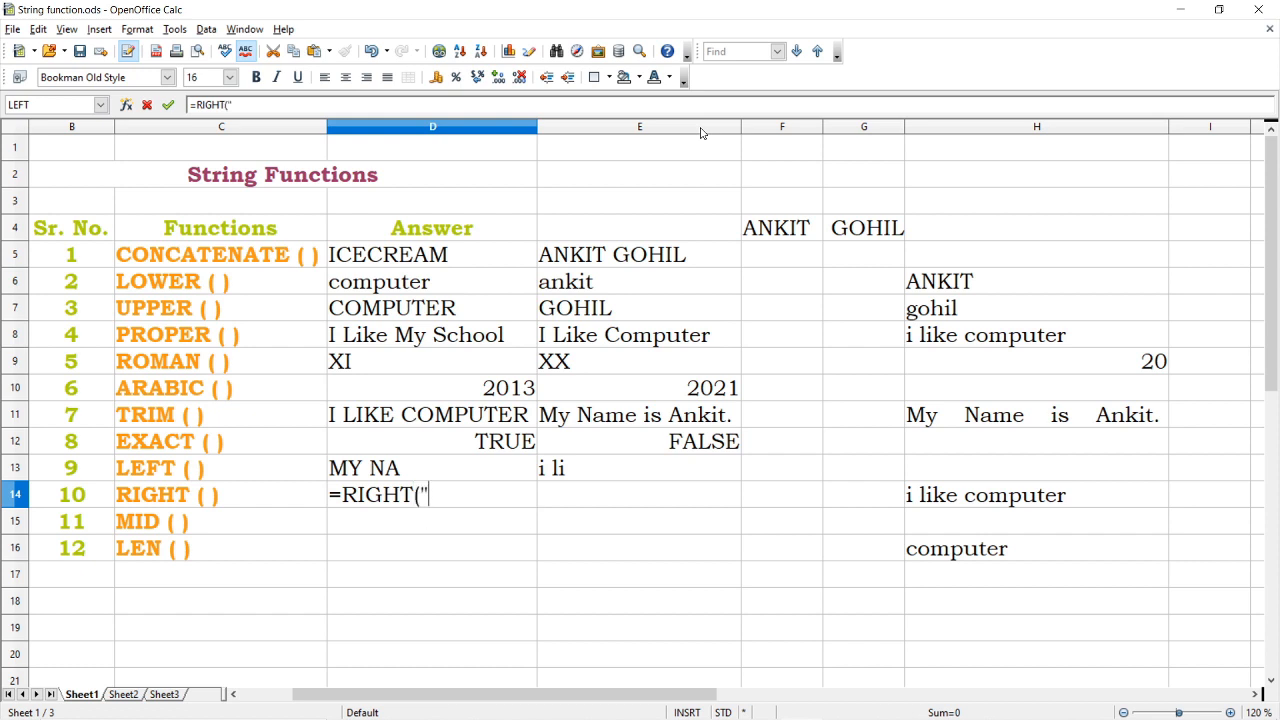
text(MY NAME IS )
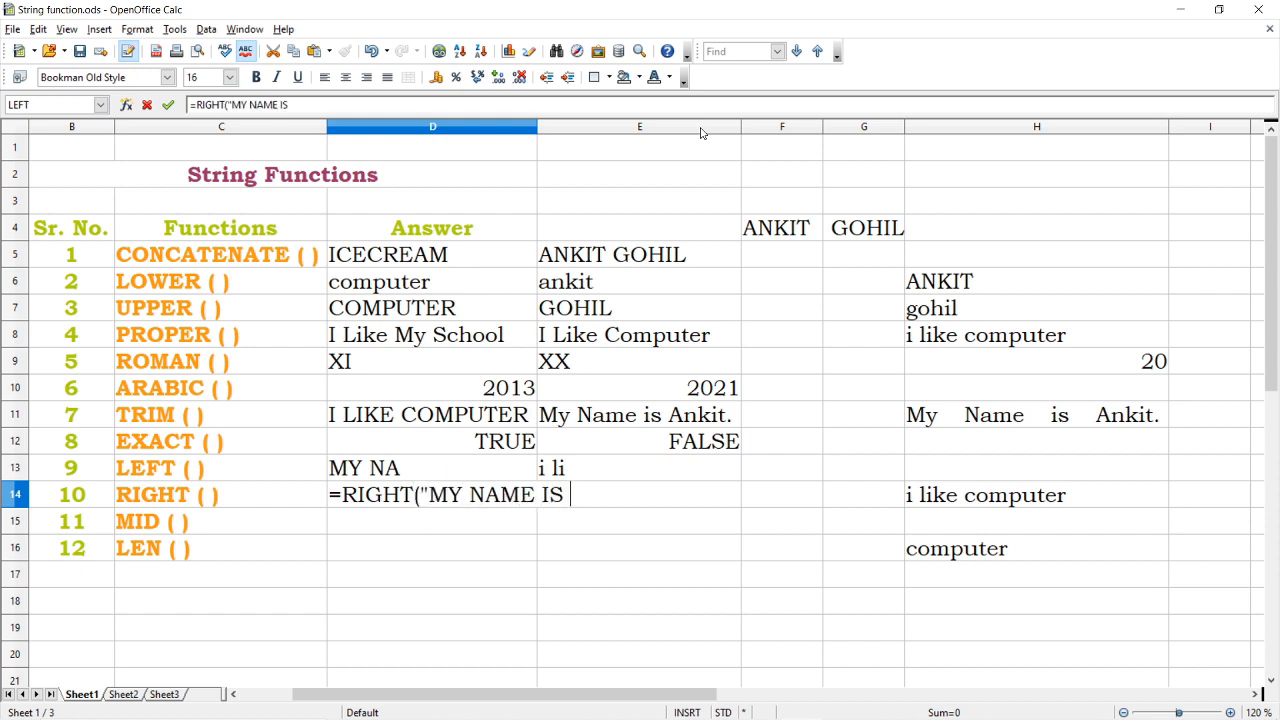
text(ANKIT";)
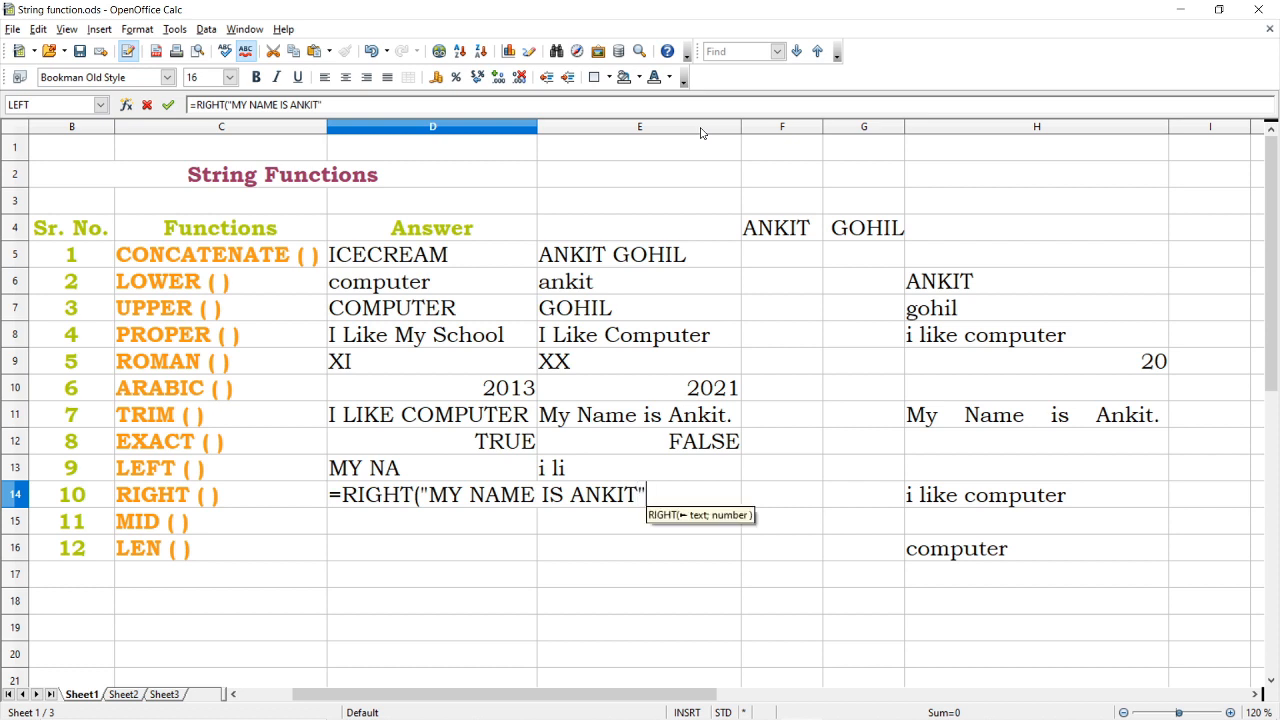
text(5)
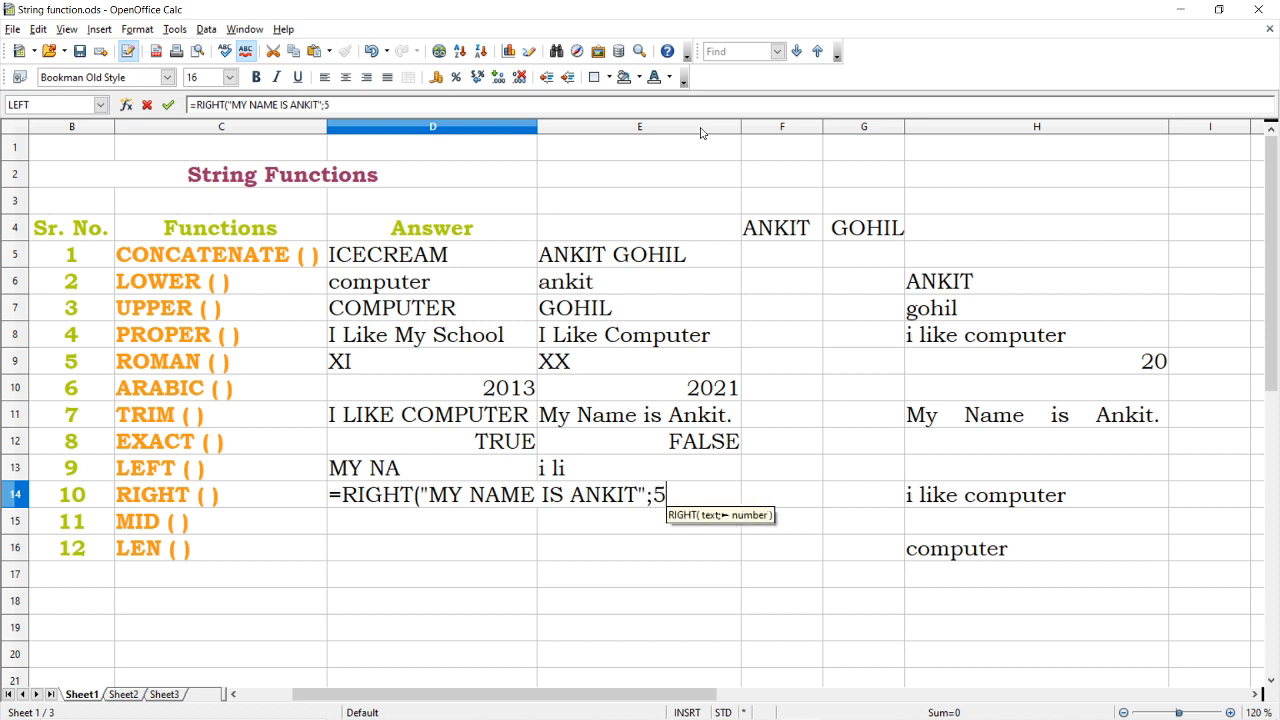
text())
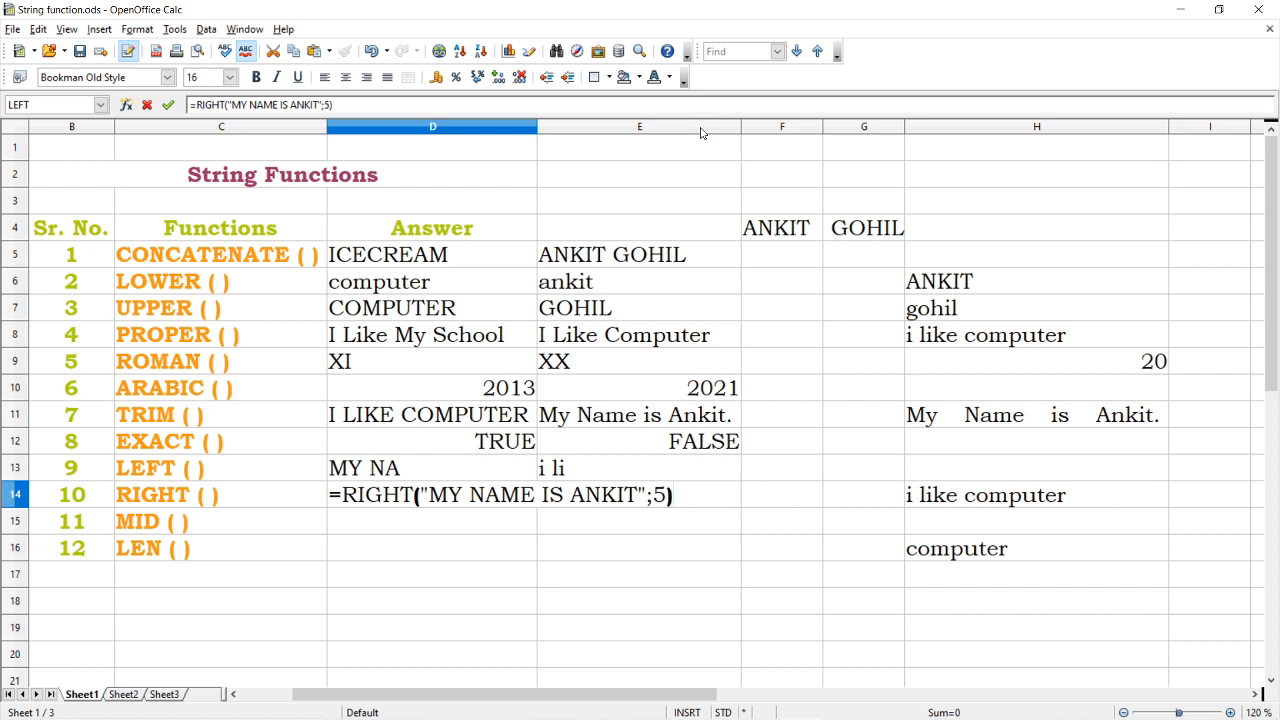
key(Return)
key(Right)
key(Up)
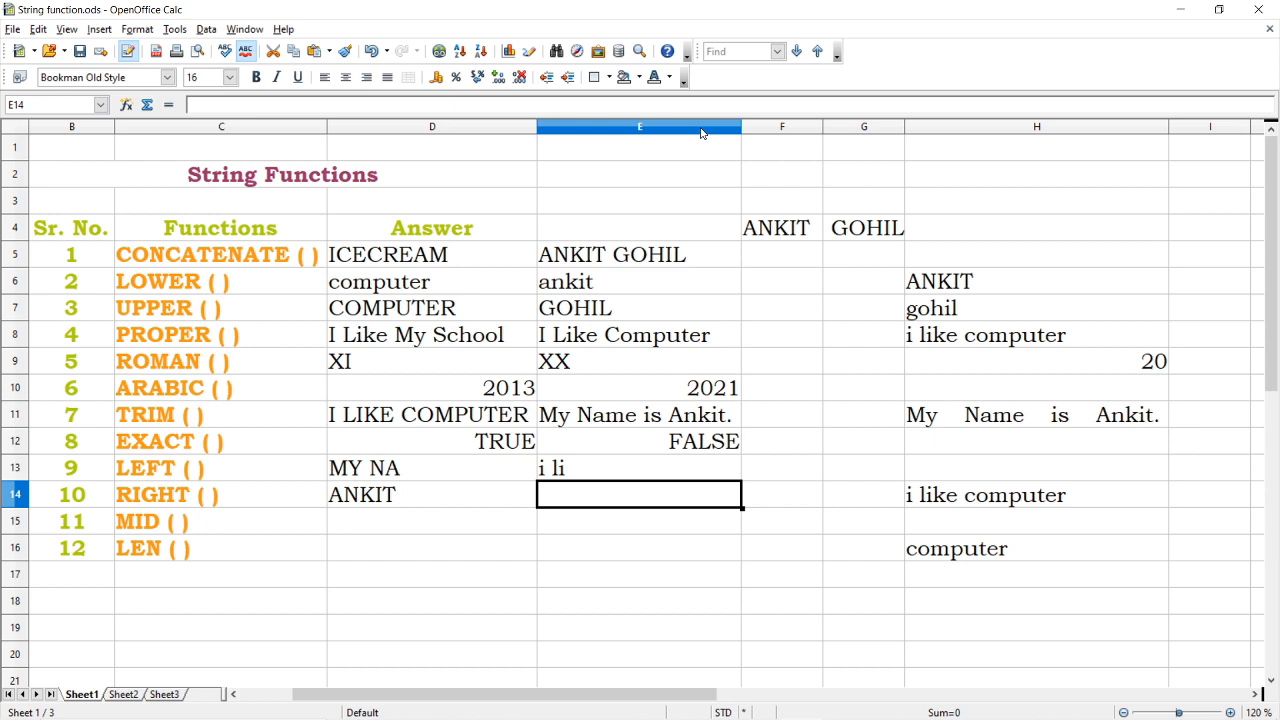
- Enter =RIGHT(H14;8) in E14 to return the last eight characters, computer
text(=RIGHT)
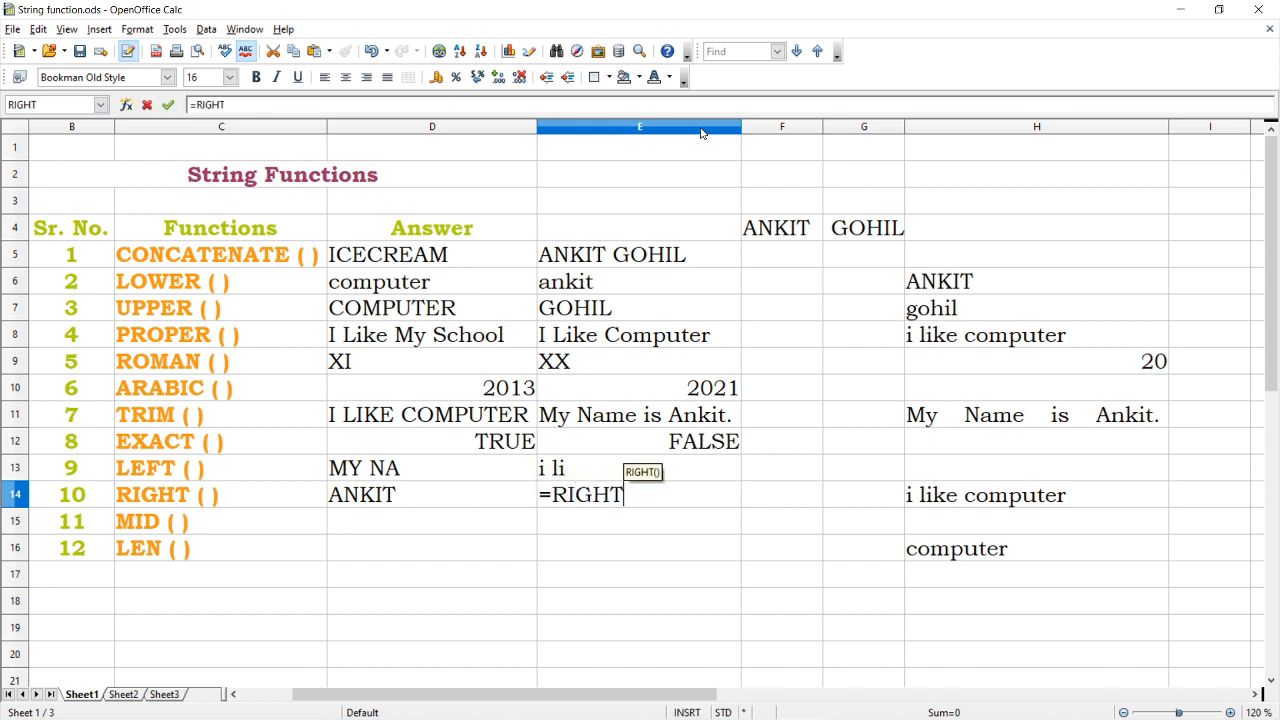
text(()
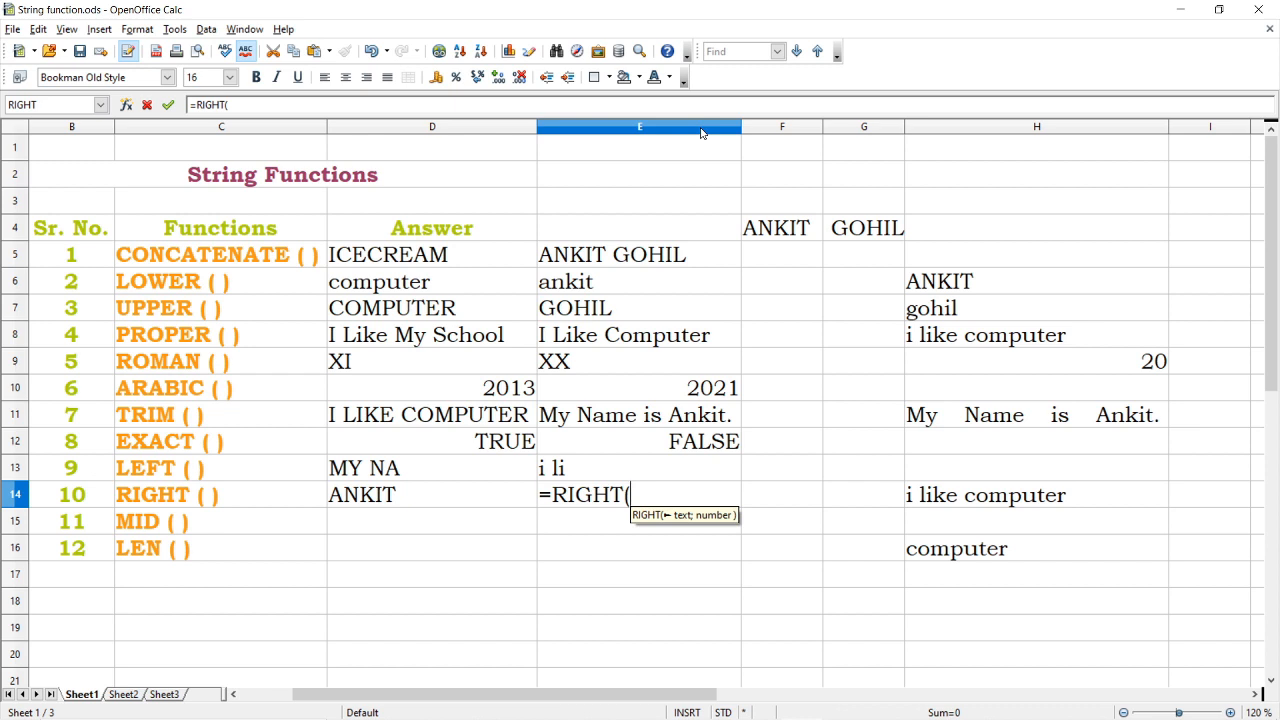
text(H14)
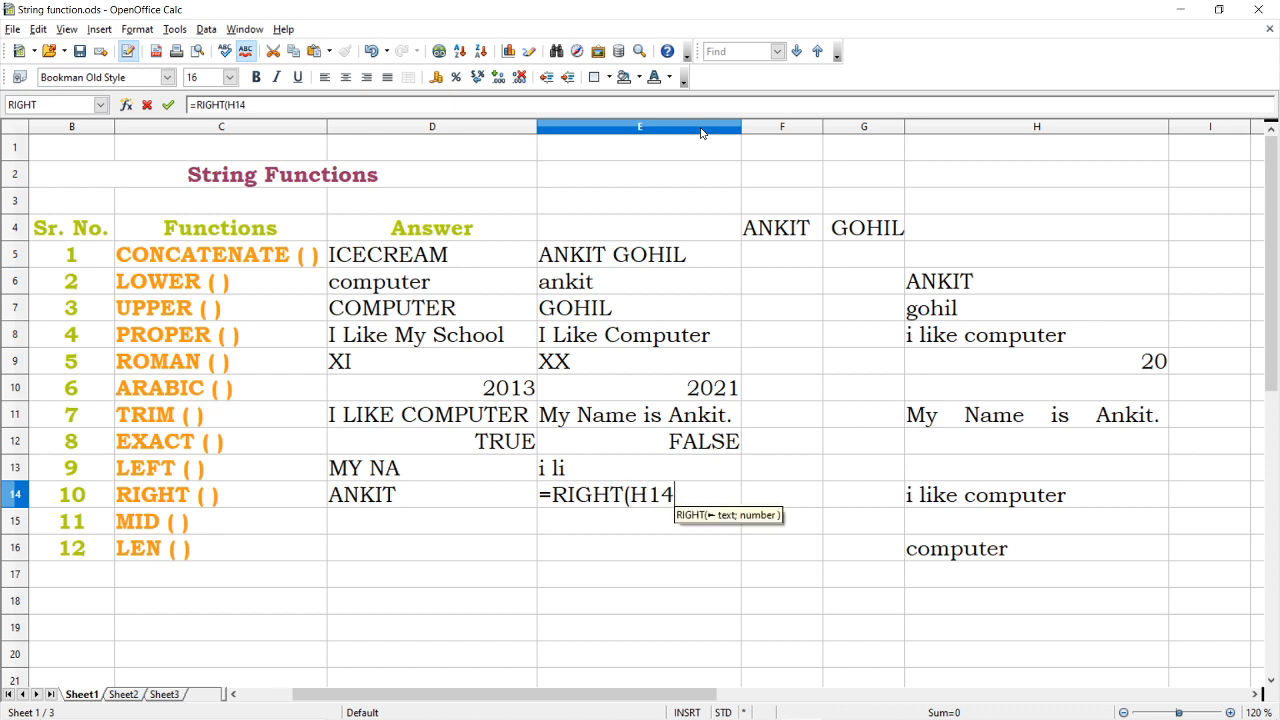
text(;)
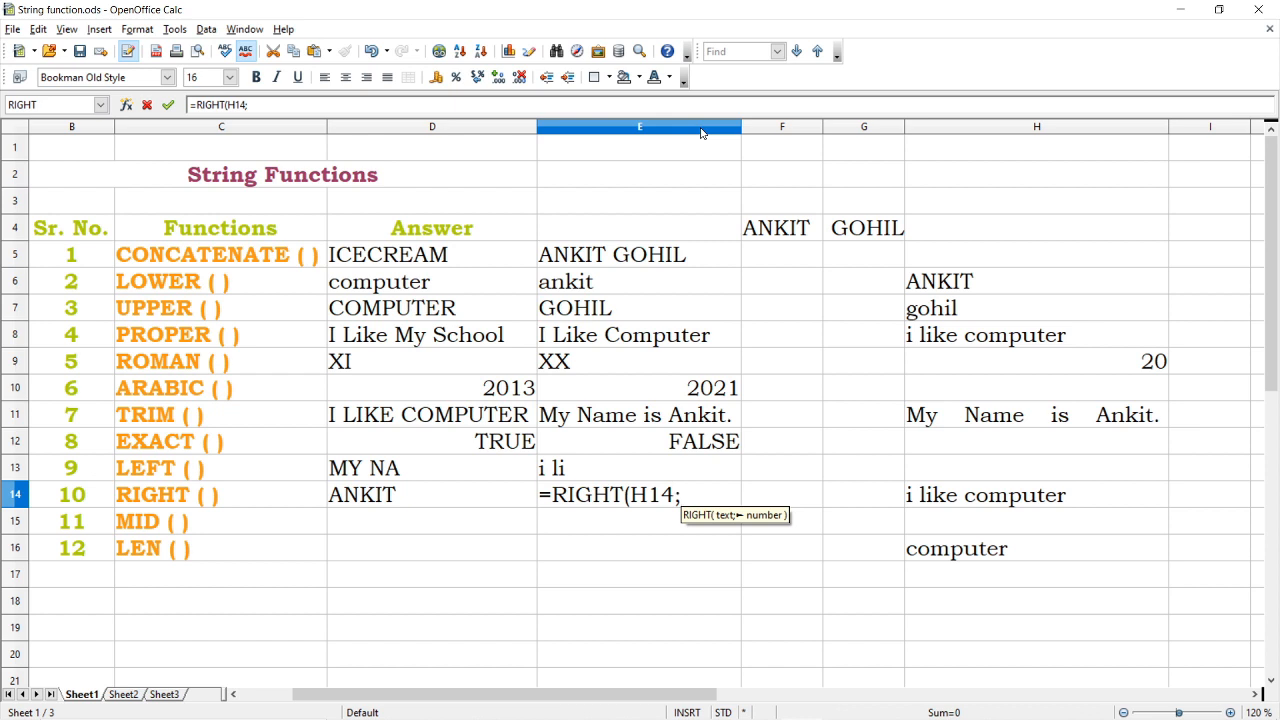
text(8)
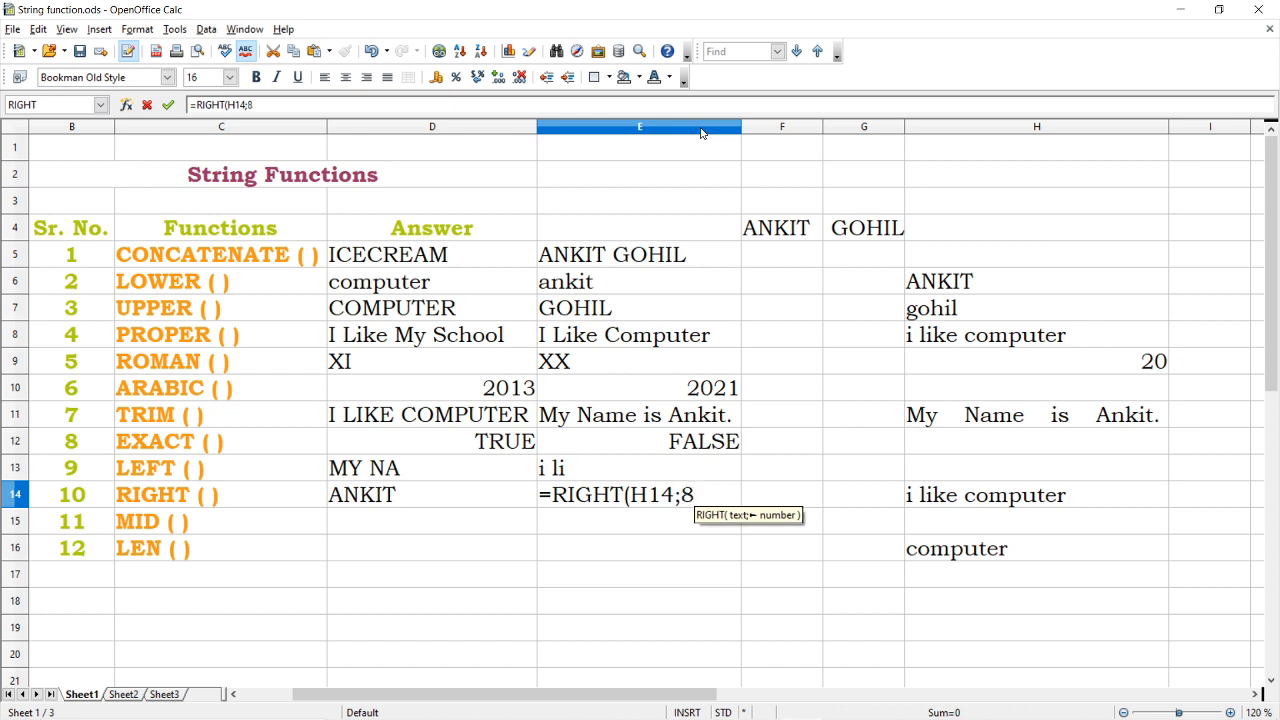
text())
key(Return)
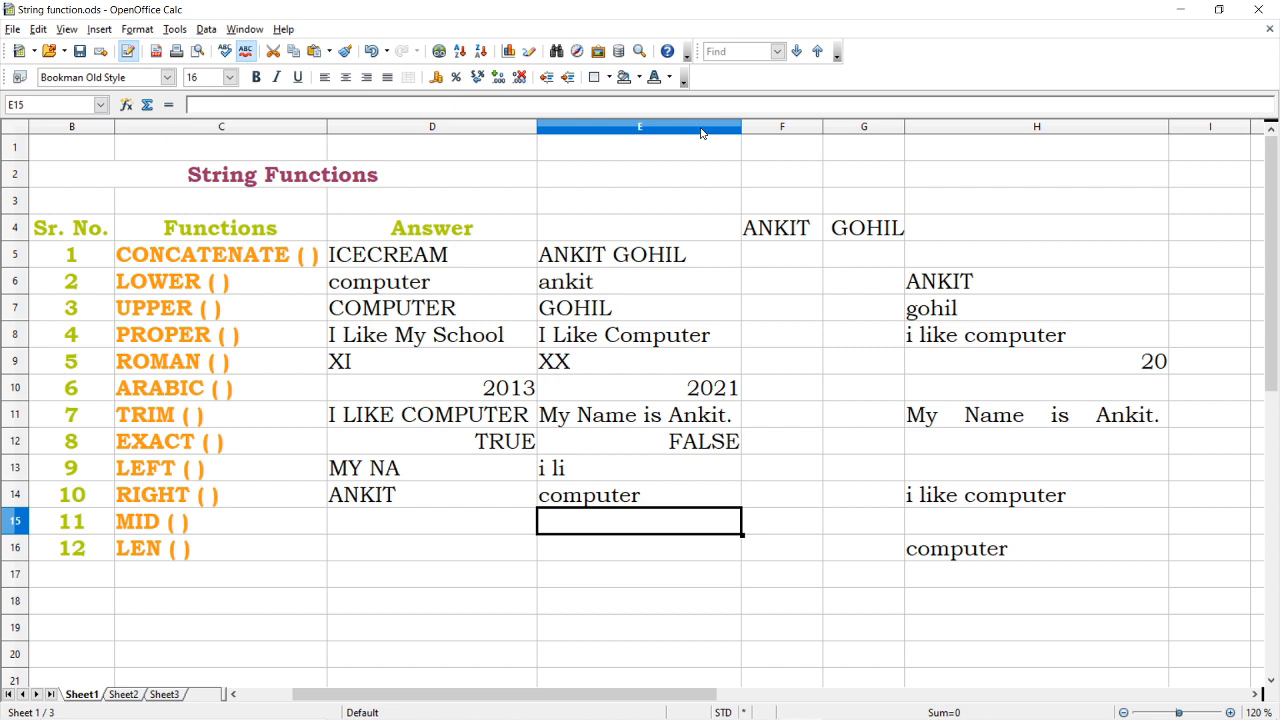
key(Left)
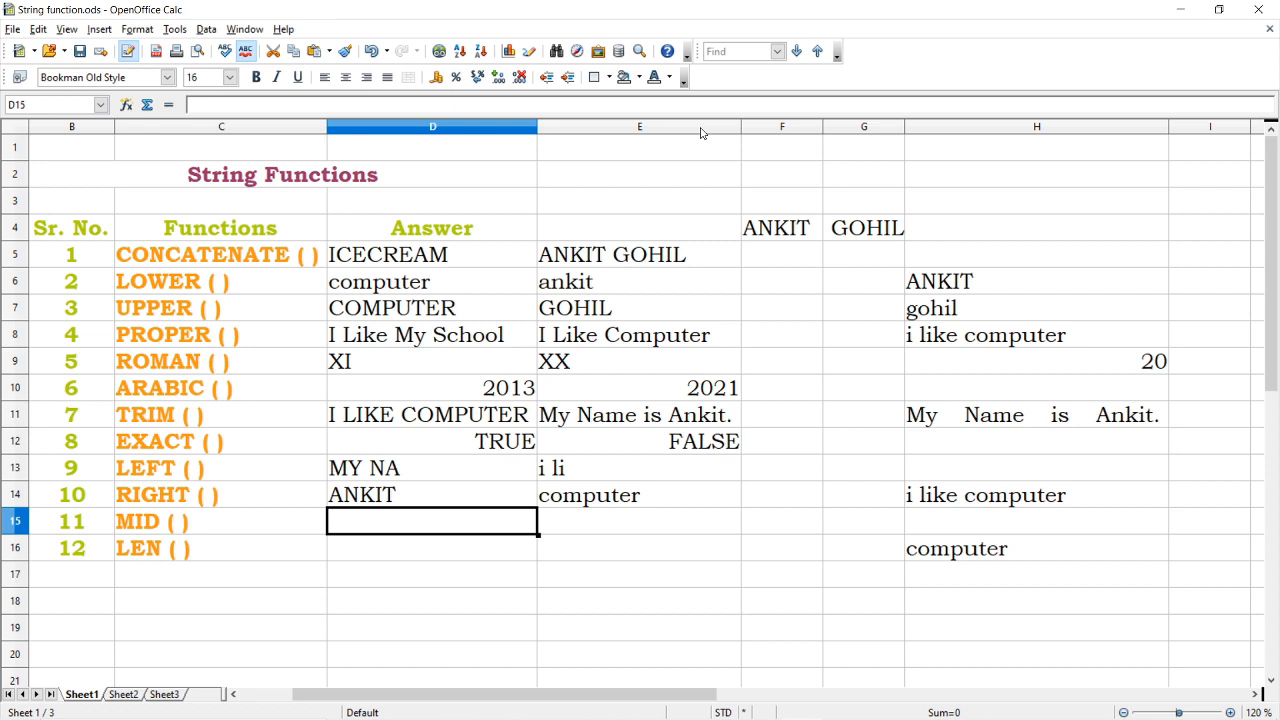
- Enter =MID("MY NAME IS ANKIT"; 4; 7) in D15 to extract NAME IS
text(=M)
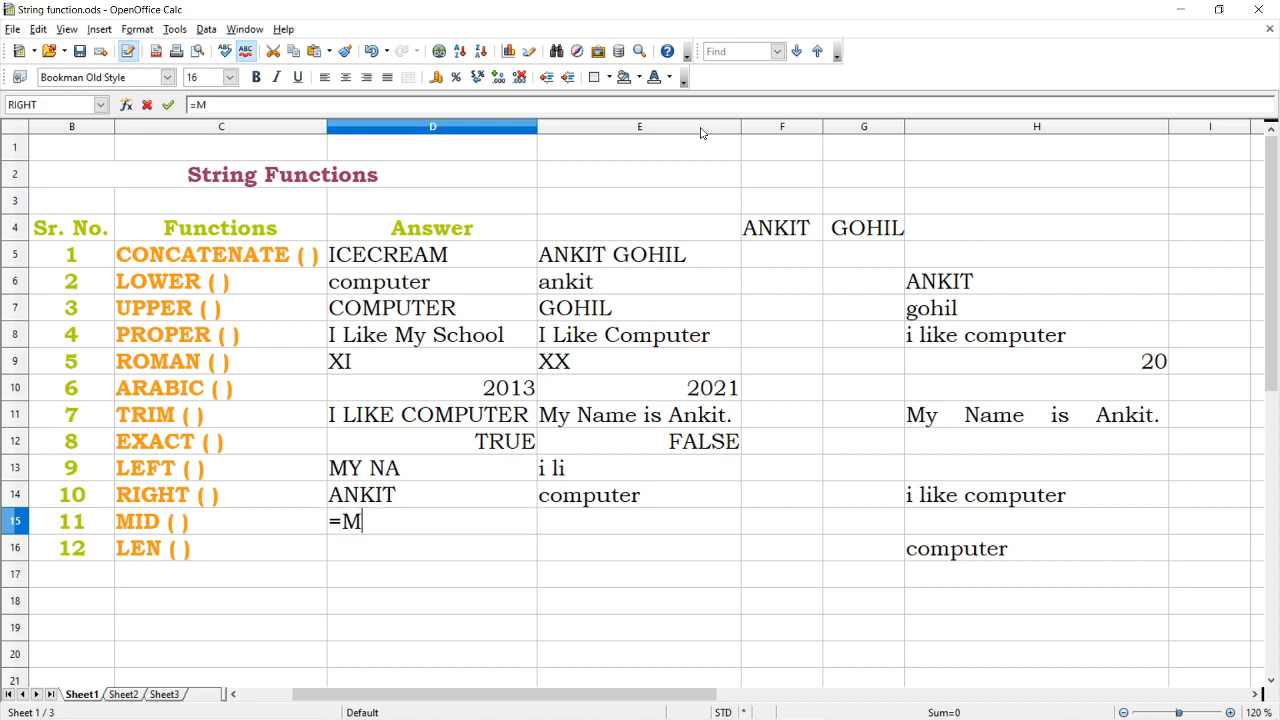
text(ID(")
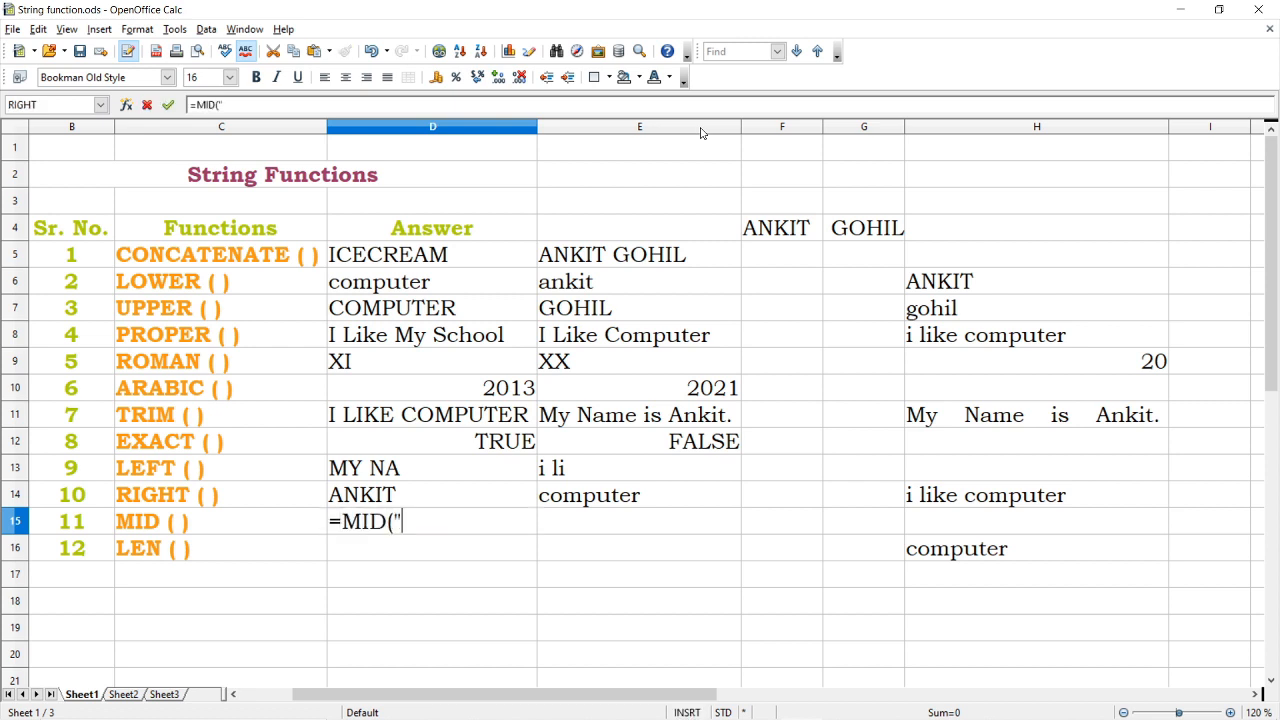
text(MY NAME IS AN)
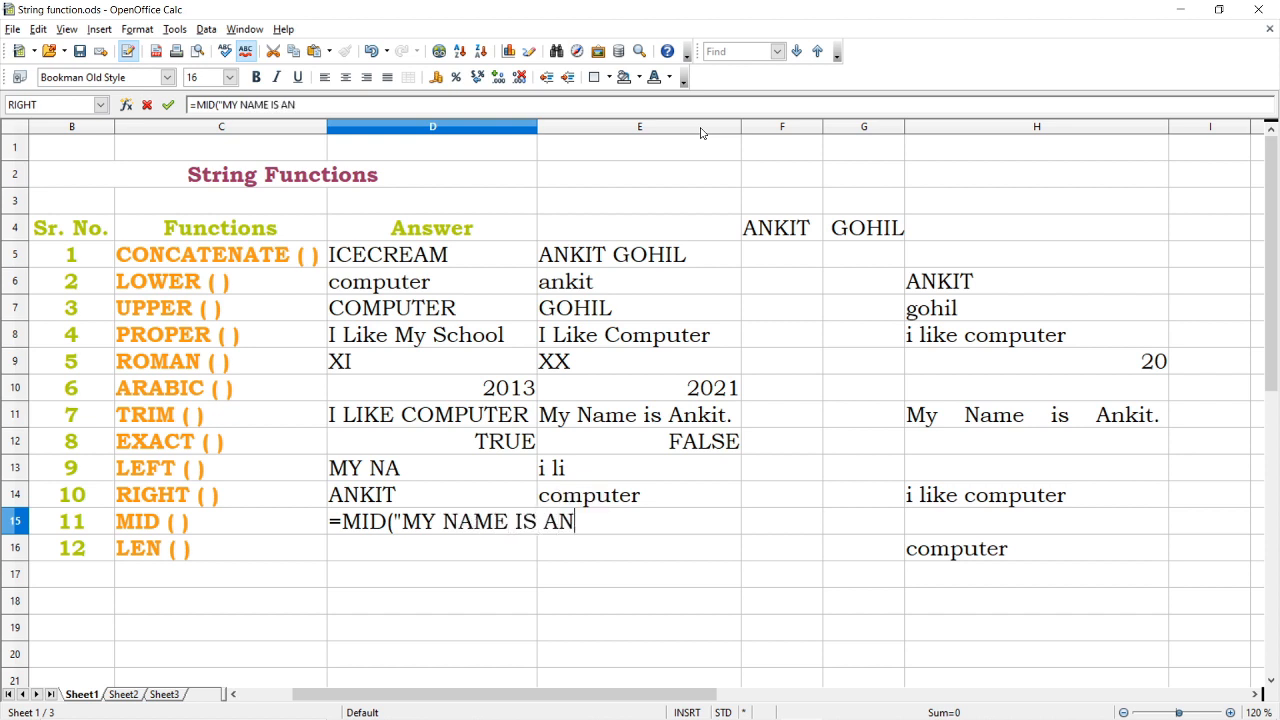
text(KIT";)
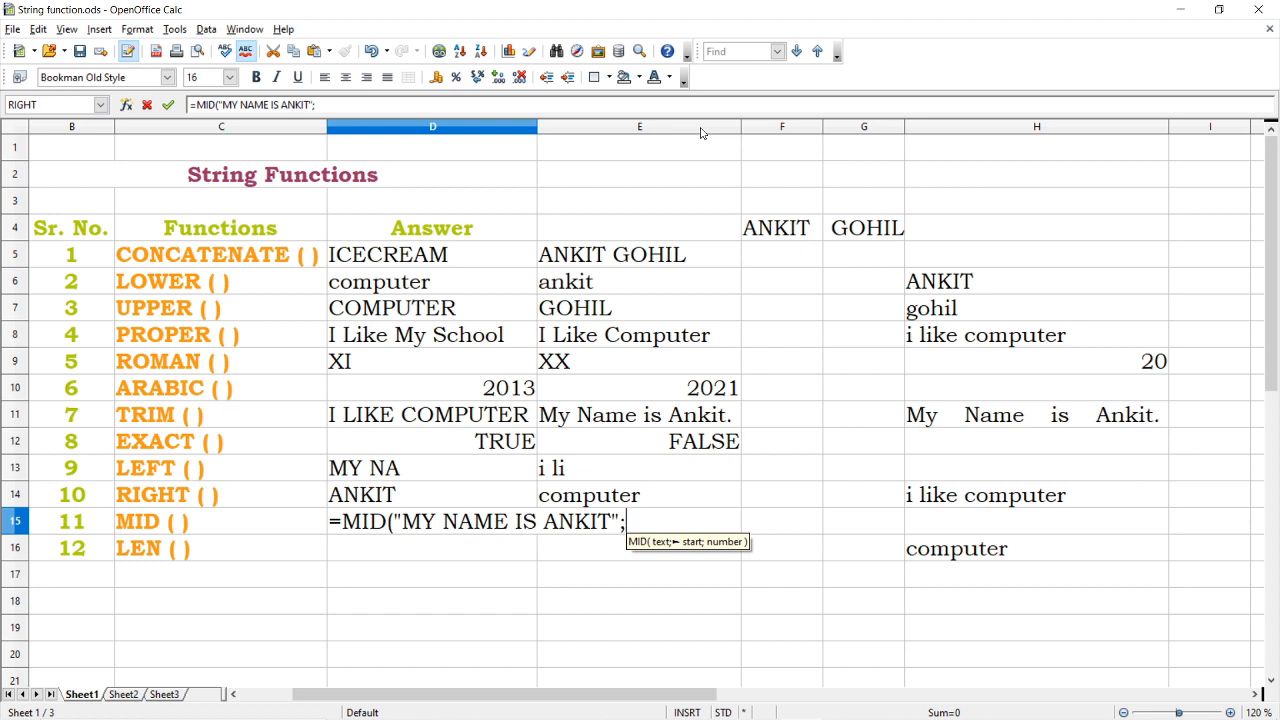
text( 4)
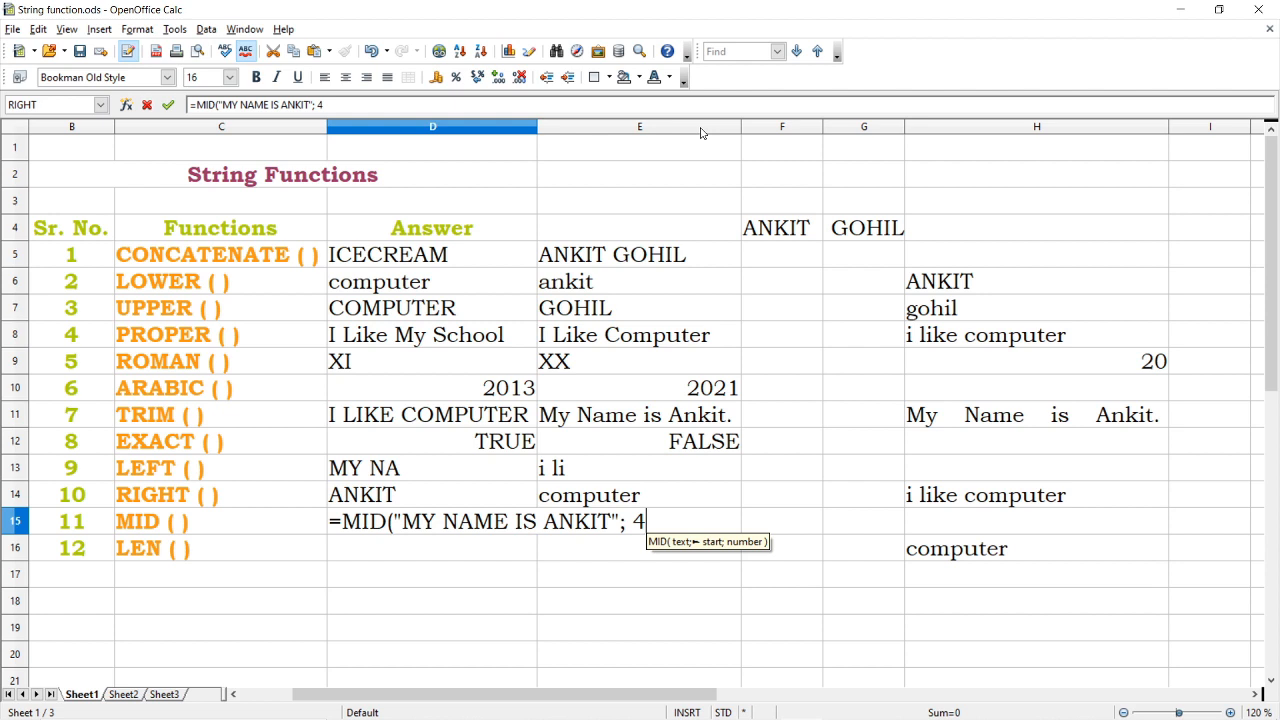
text(; )
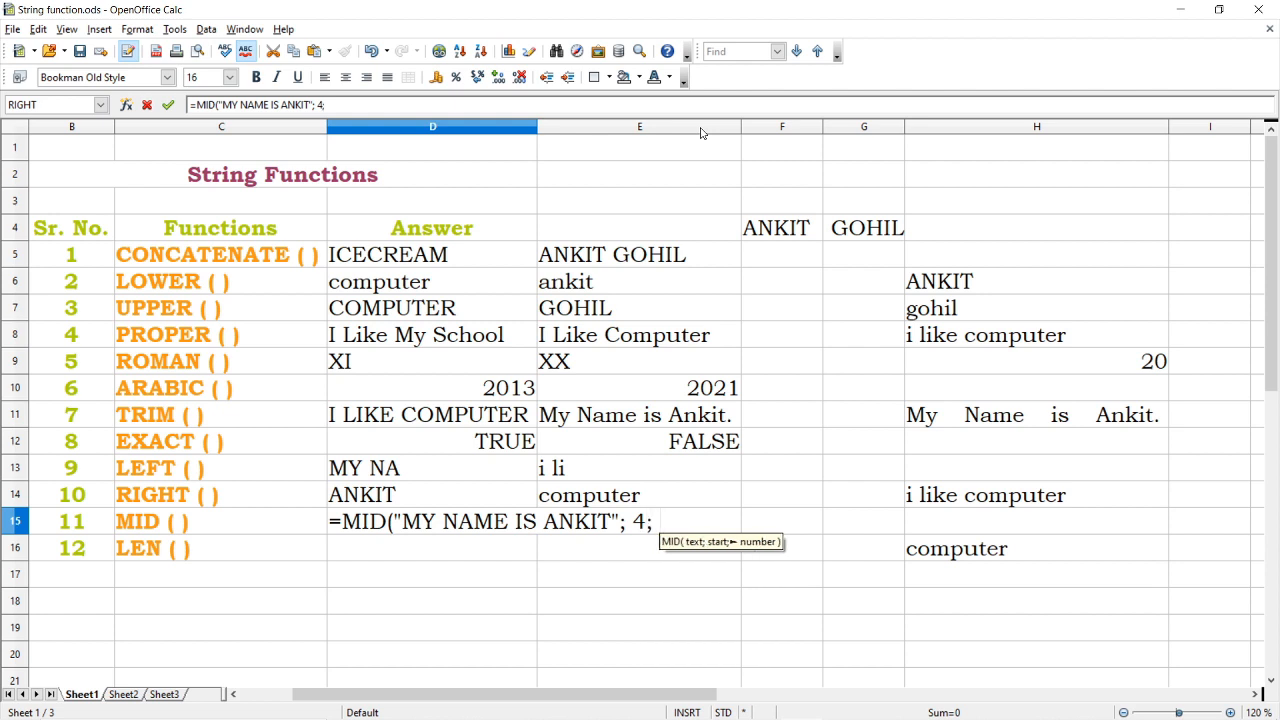
text(7)
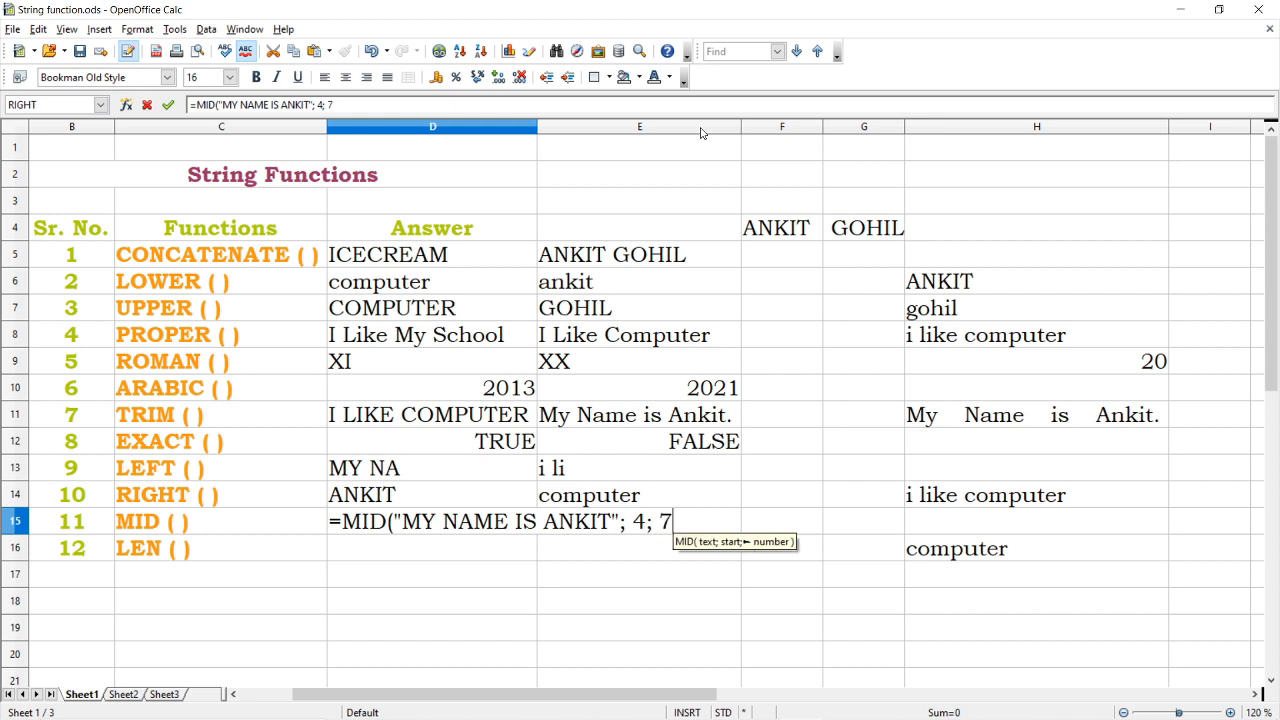
text())
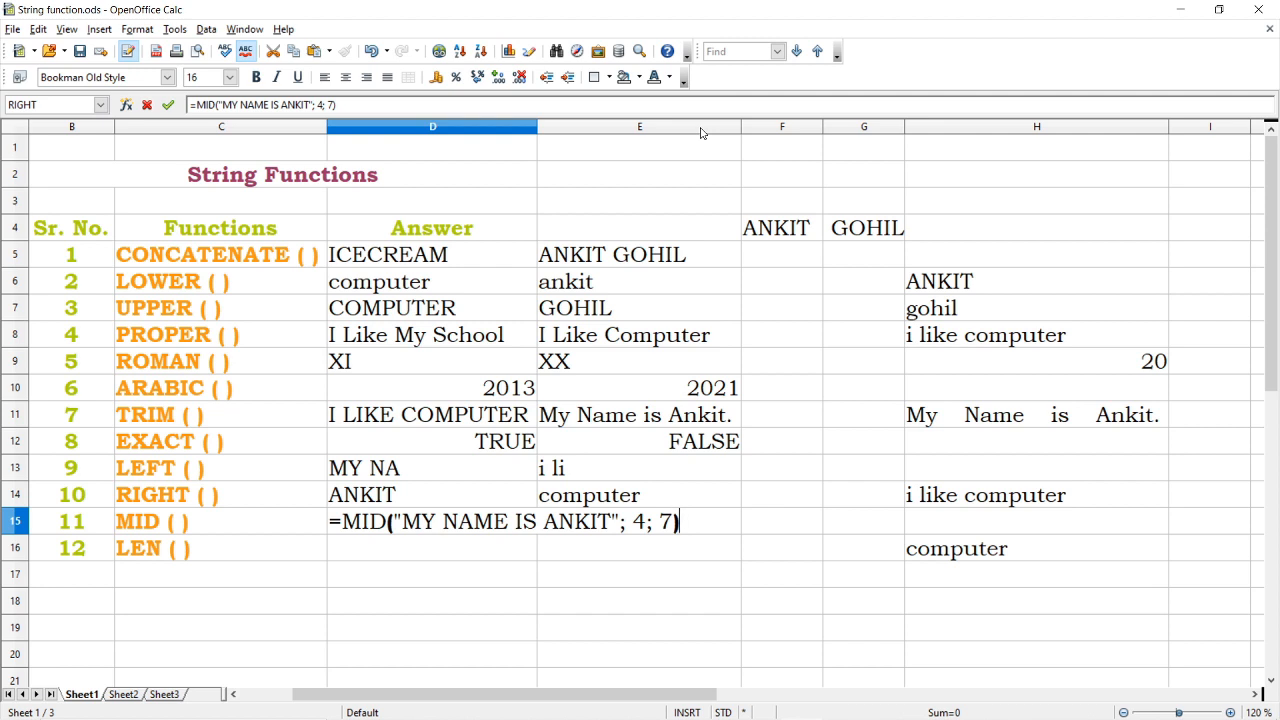
key(Return)
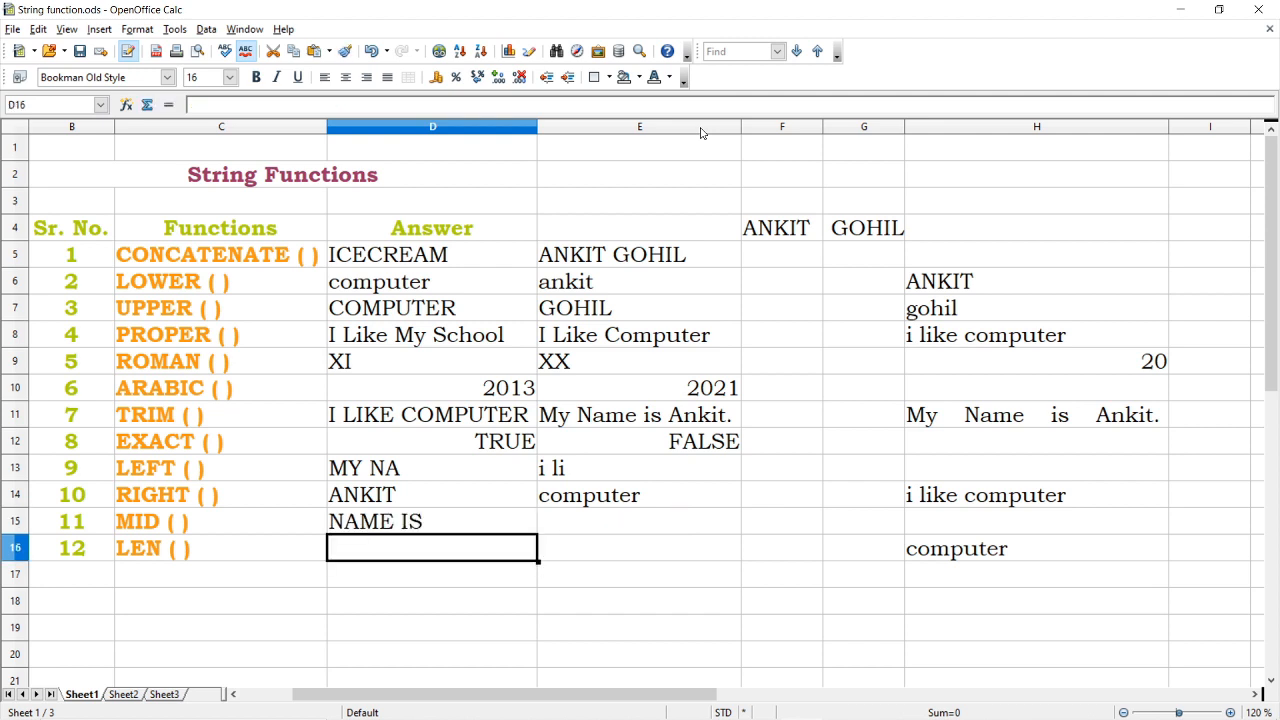
key(Up)
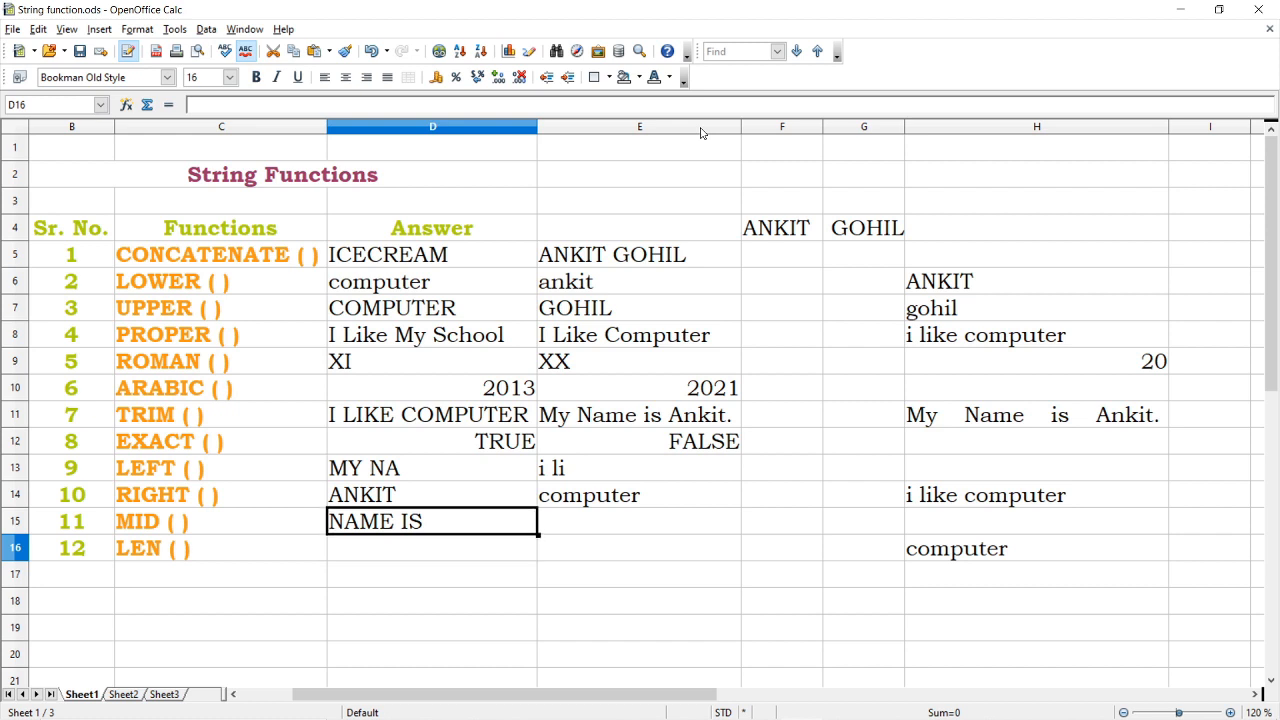
key(F2)
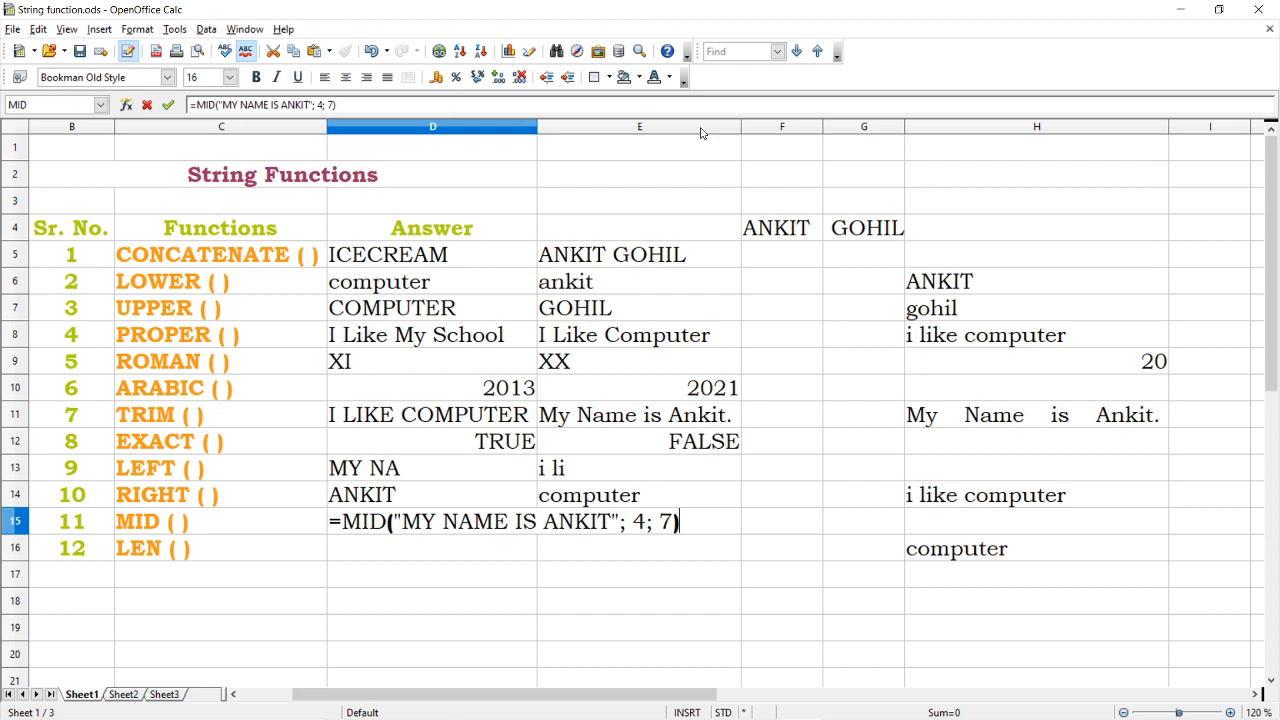
key(Return)
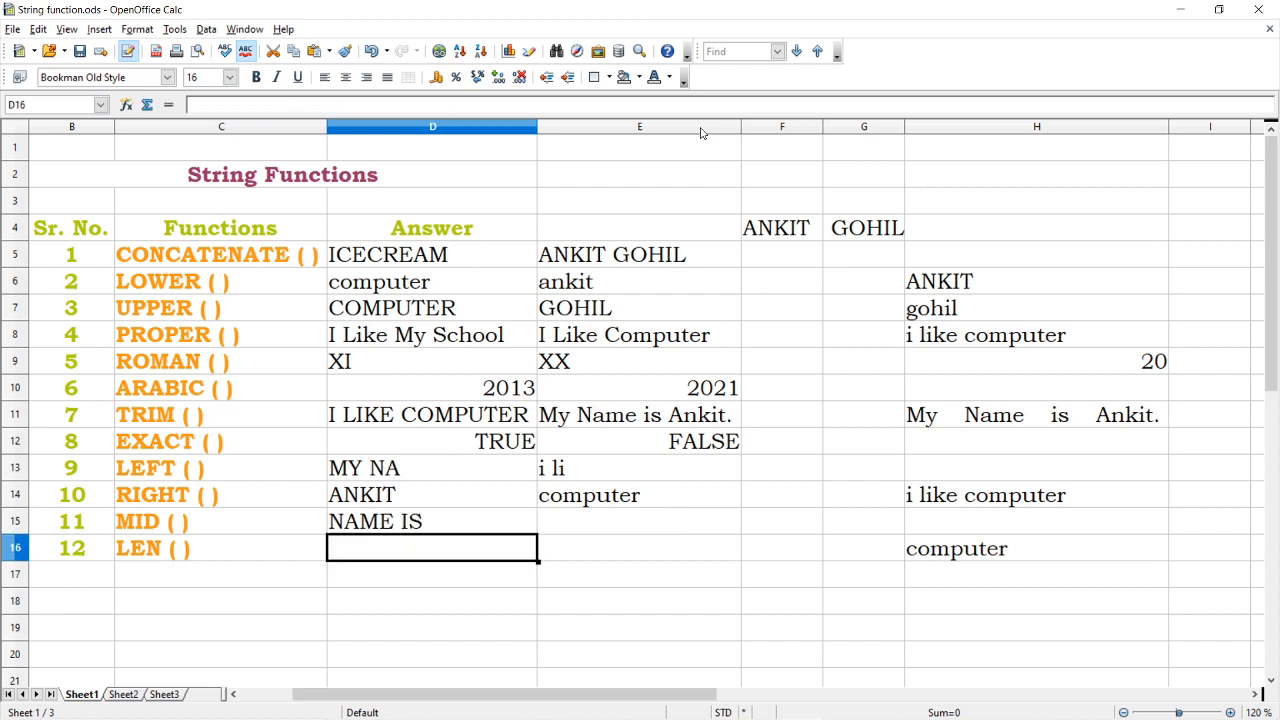
key(Up)
key(Right)
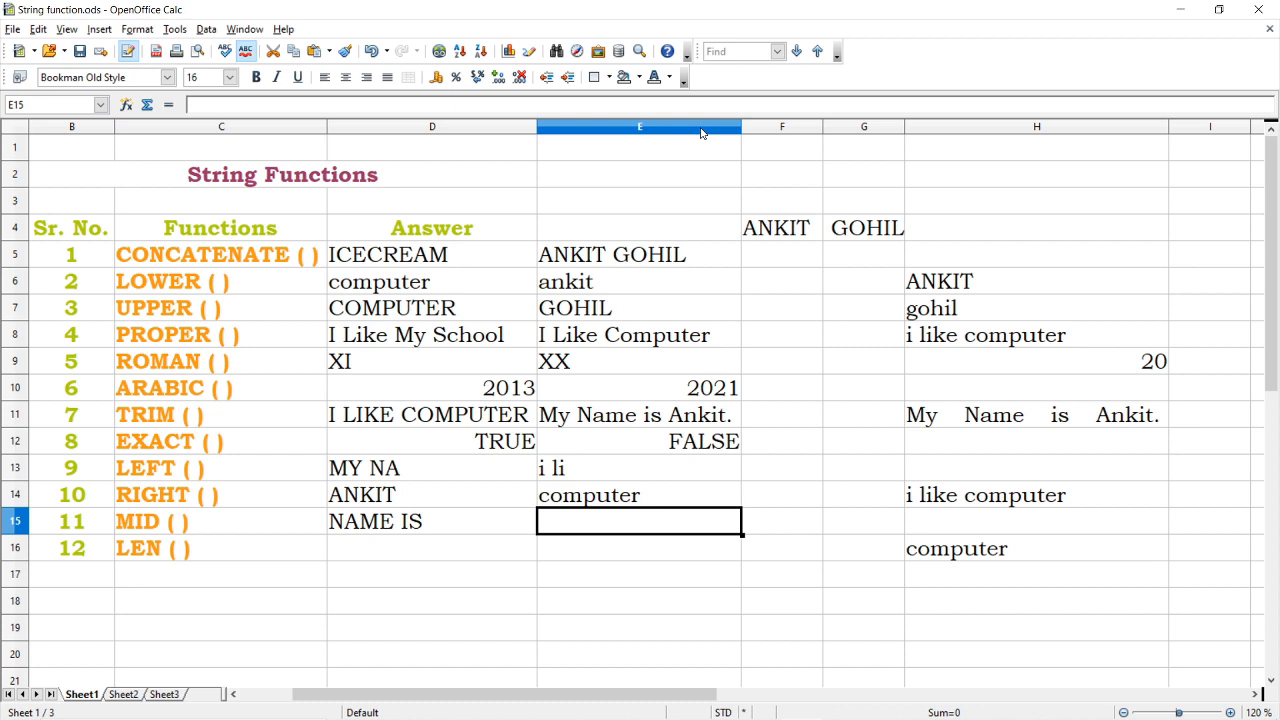
- Enter =MID(H14;2;4) in E15 to return lik from H14's text
text(=MID)
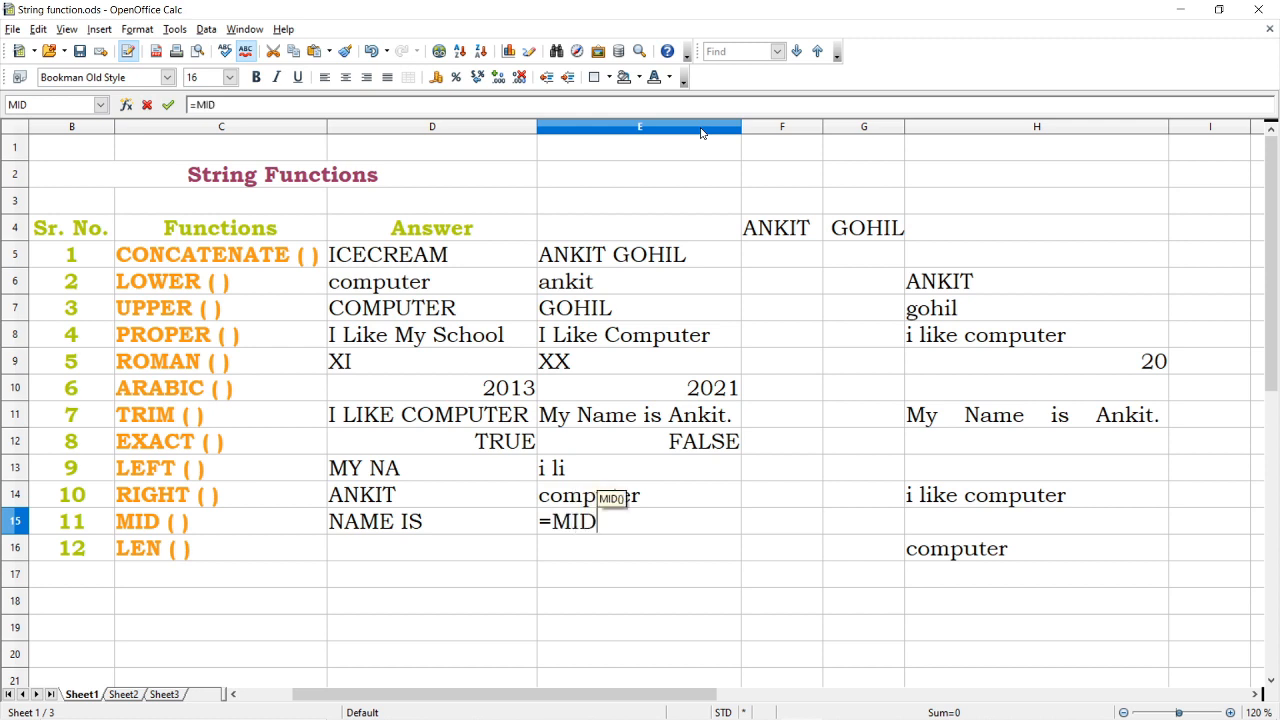
text(()
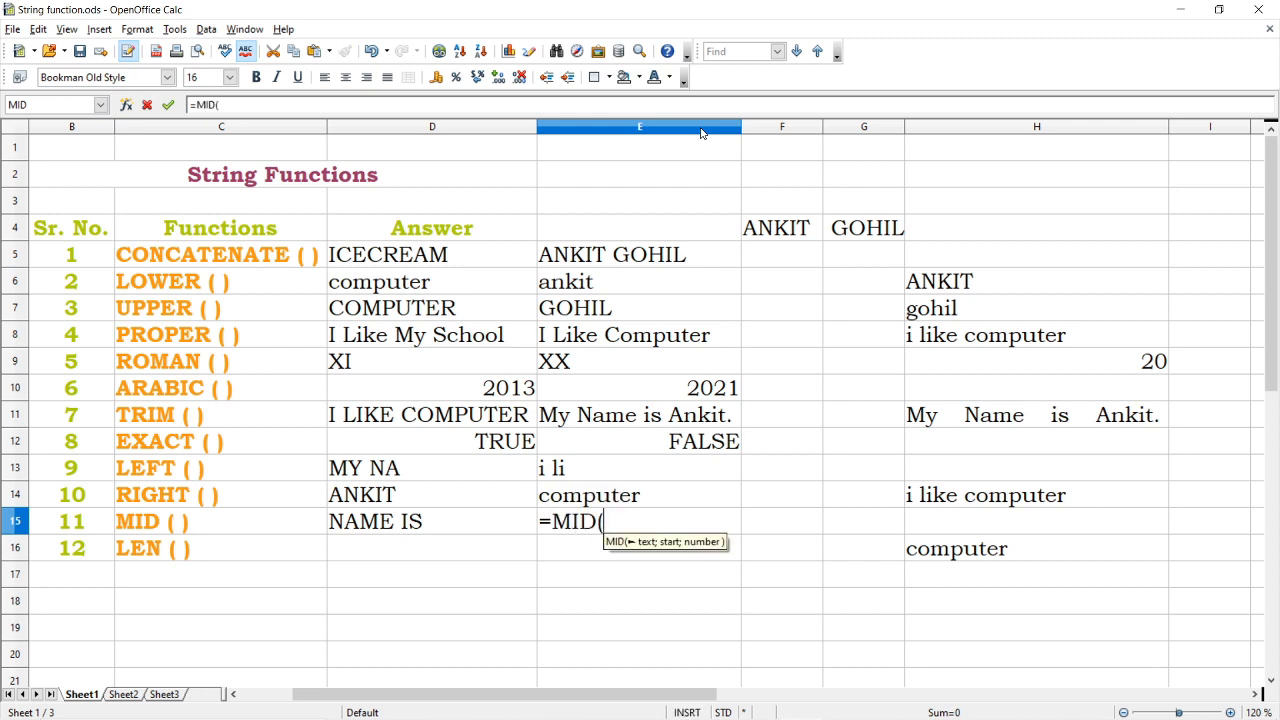
text(H14)
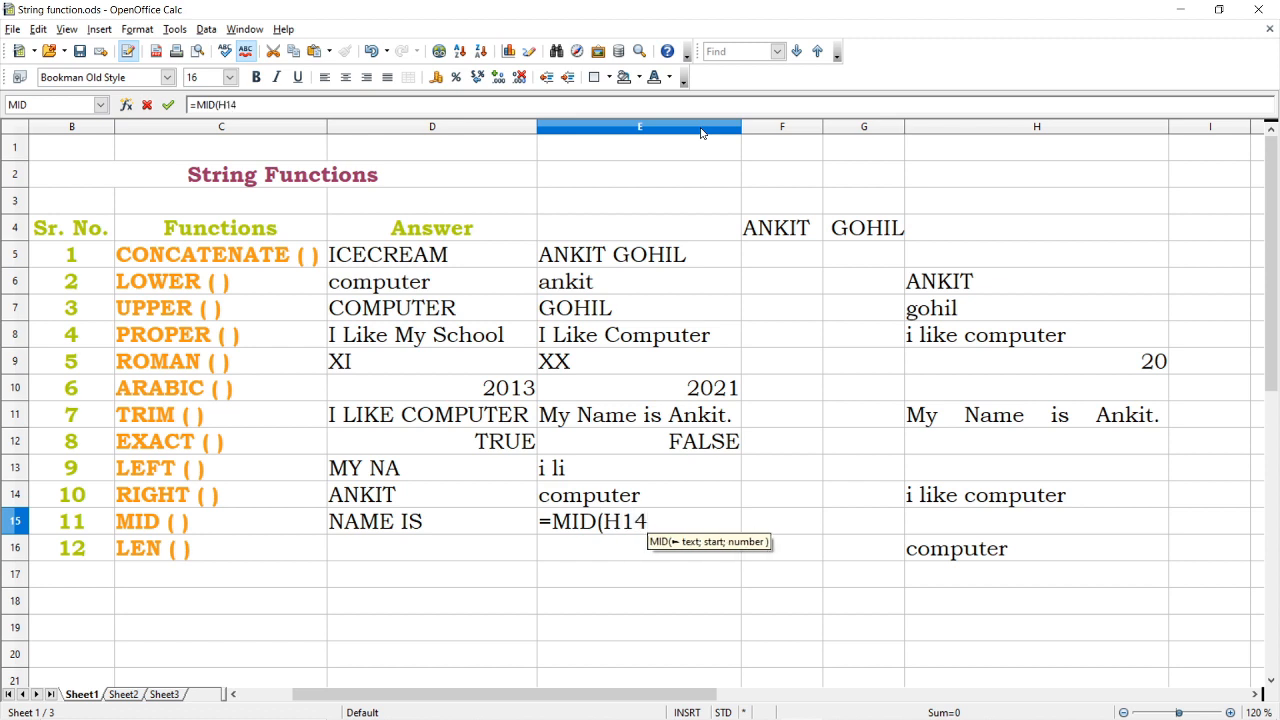
text(;)
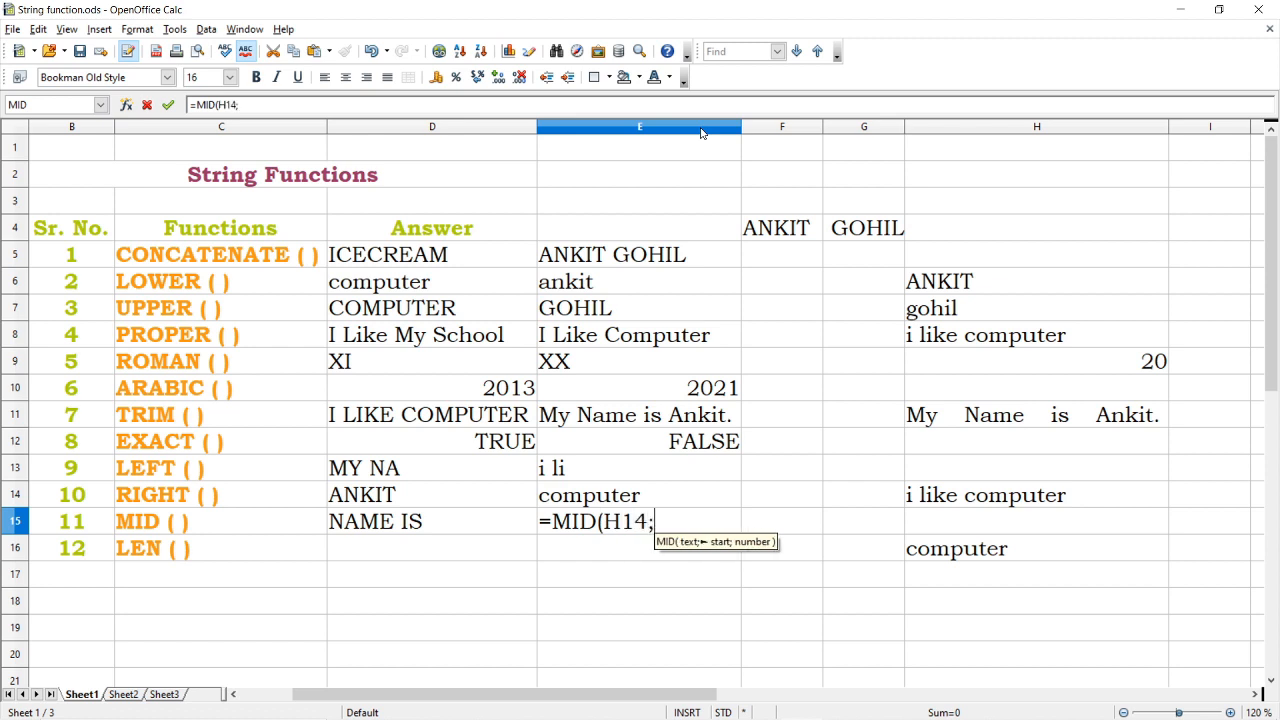
text(2)
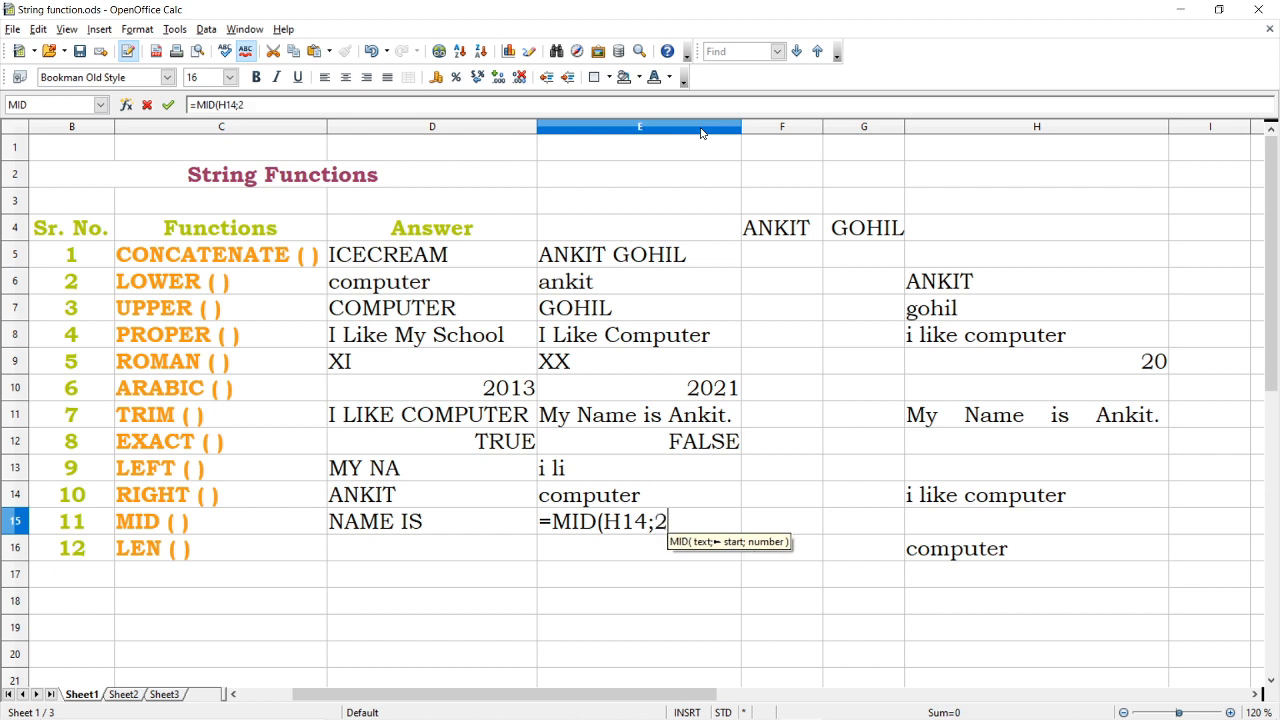
text(;4)
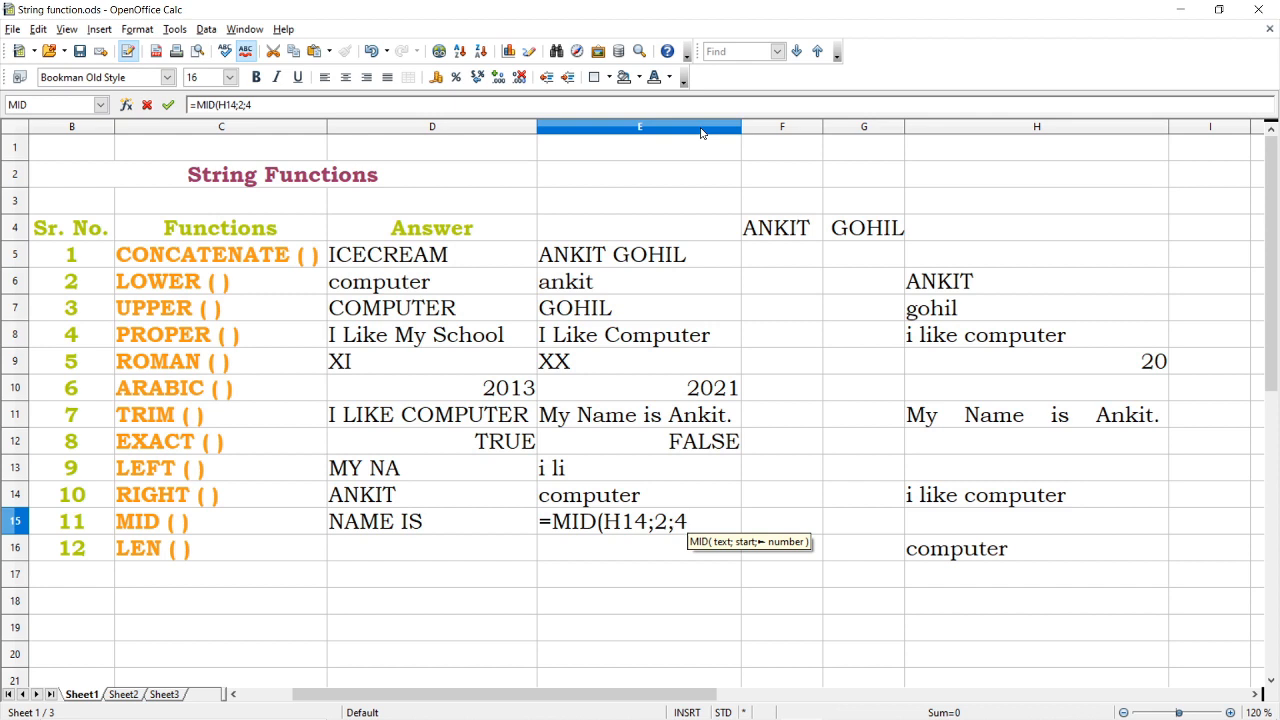
text())
key(Return)
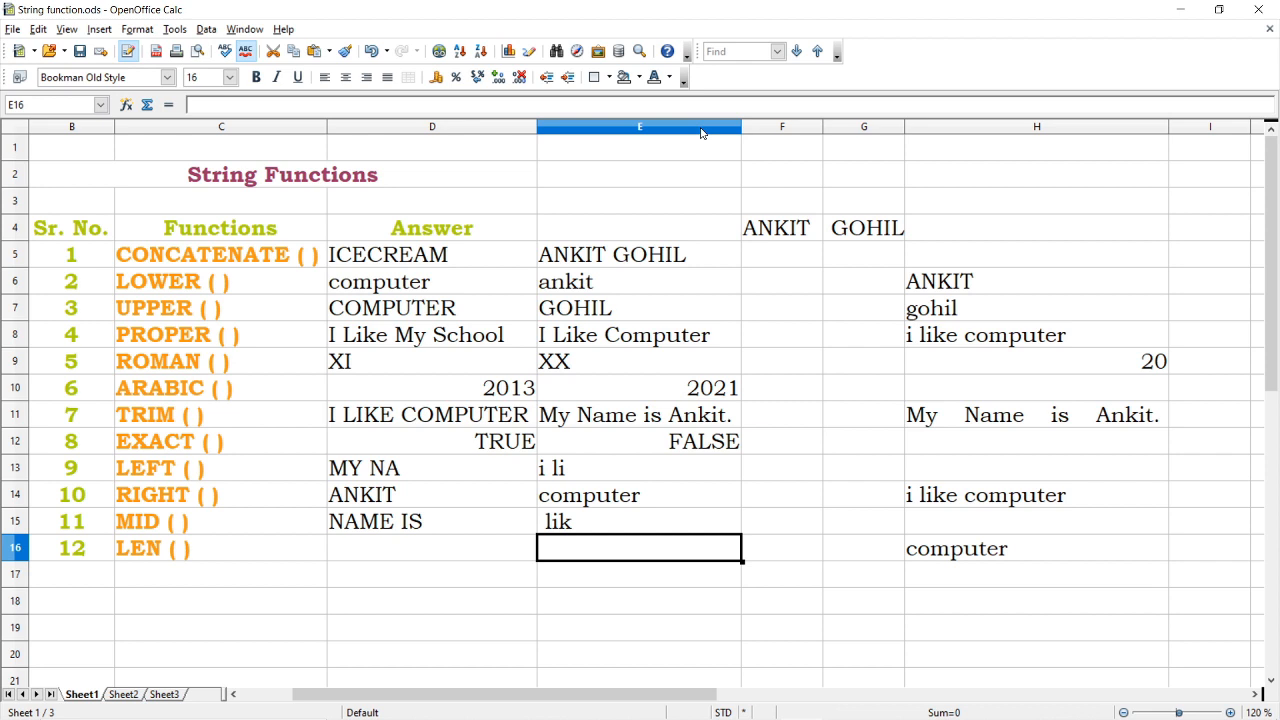
key(Up)
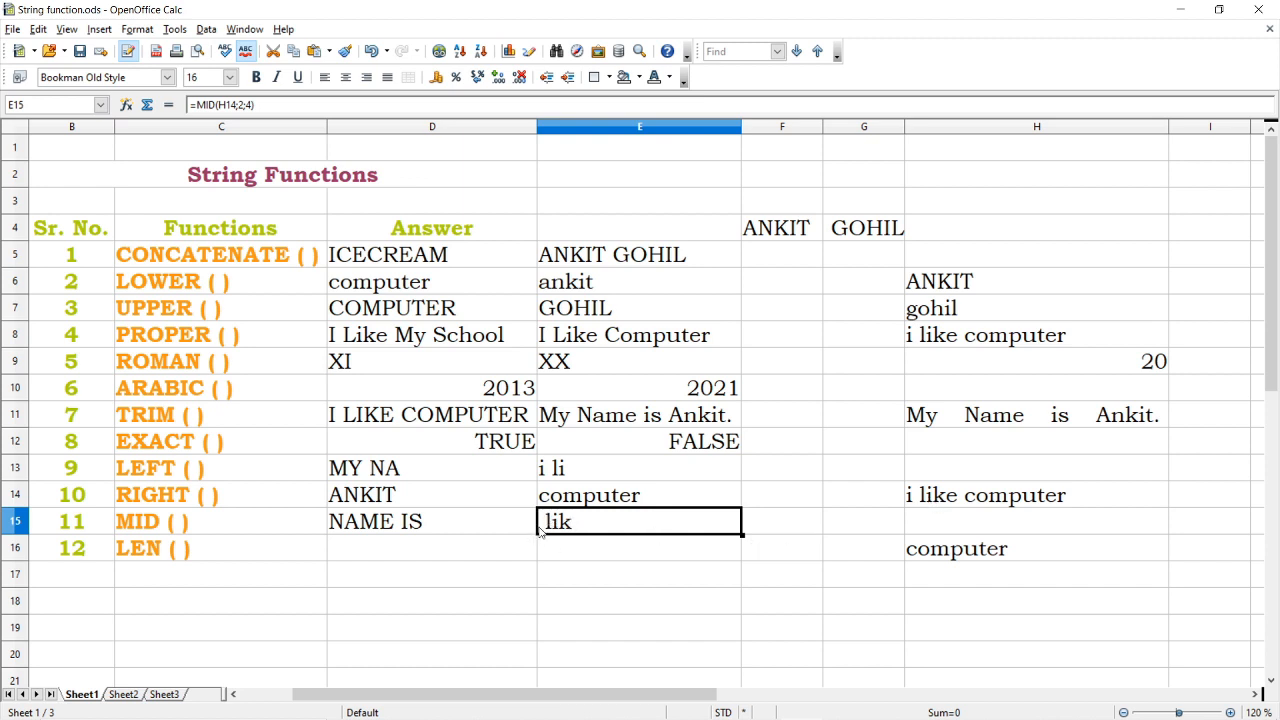
click(433, 550)
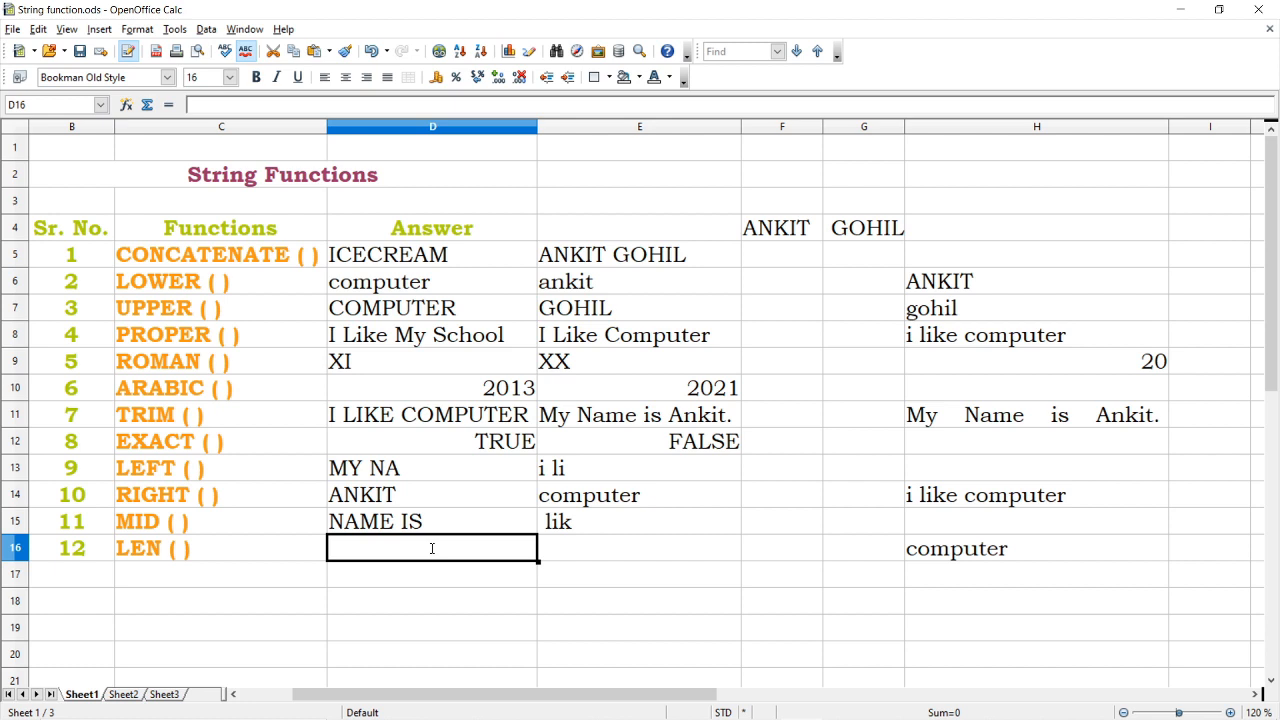
- Enter a LEN formula in D16 counting the characters of a quoted full name, giving 11
text(=LEN)
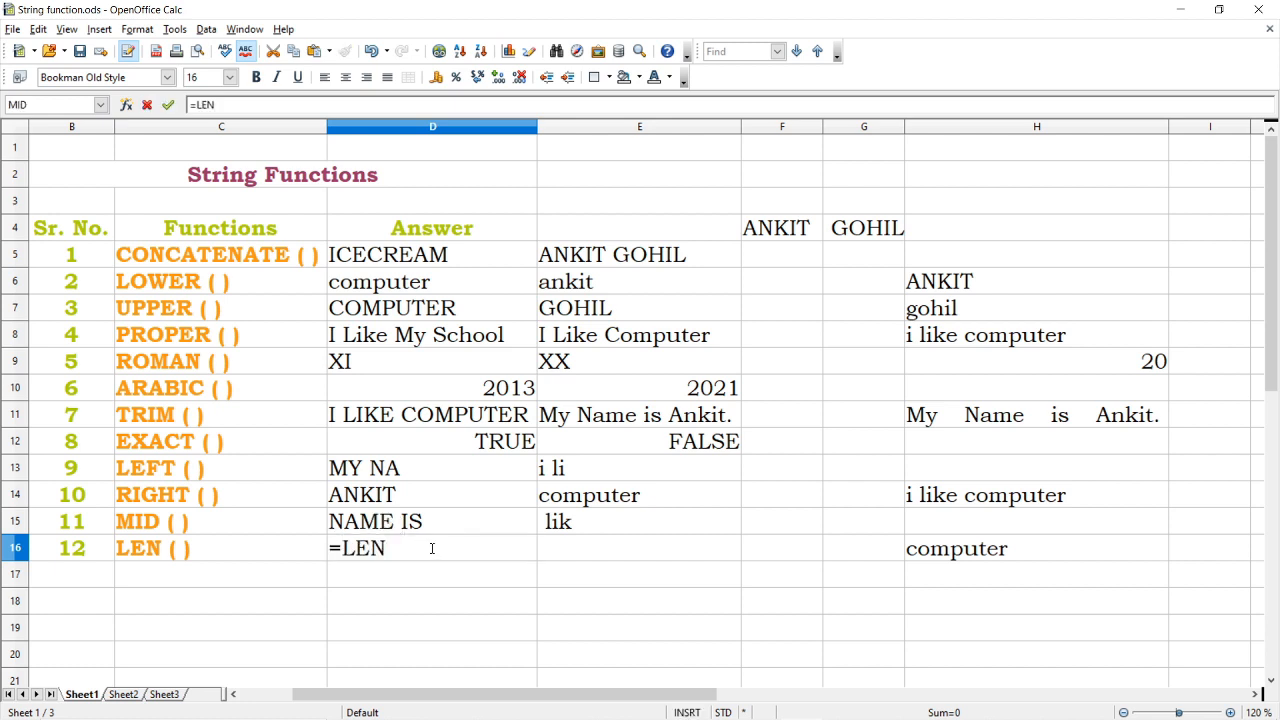
text(("ANKIT GOHIL")
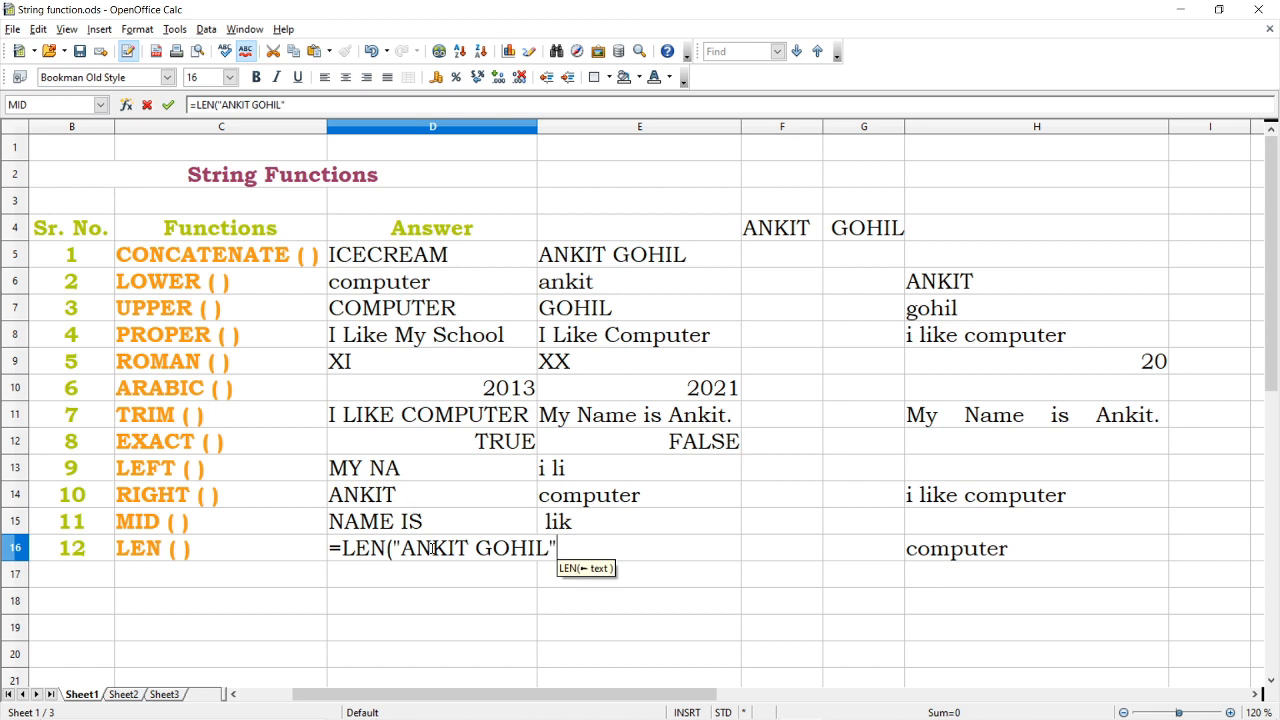
text())
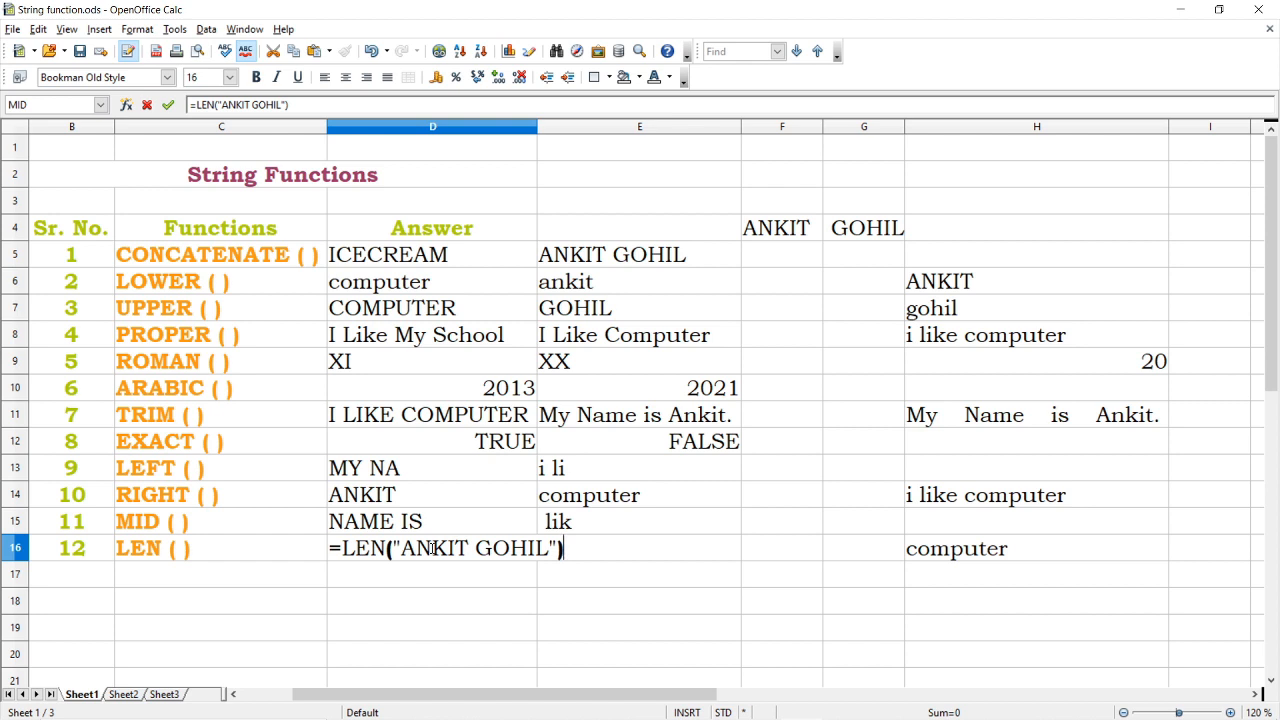
key(Return)
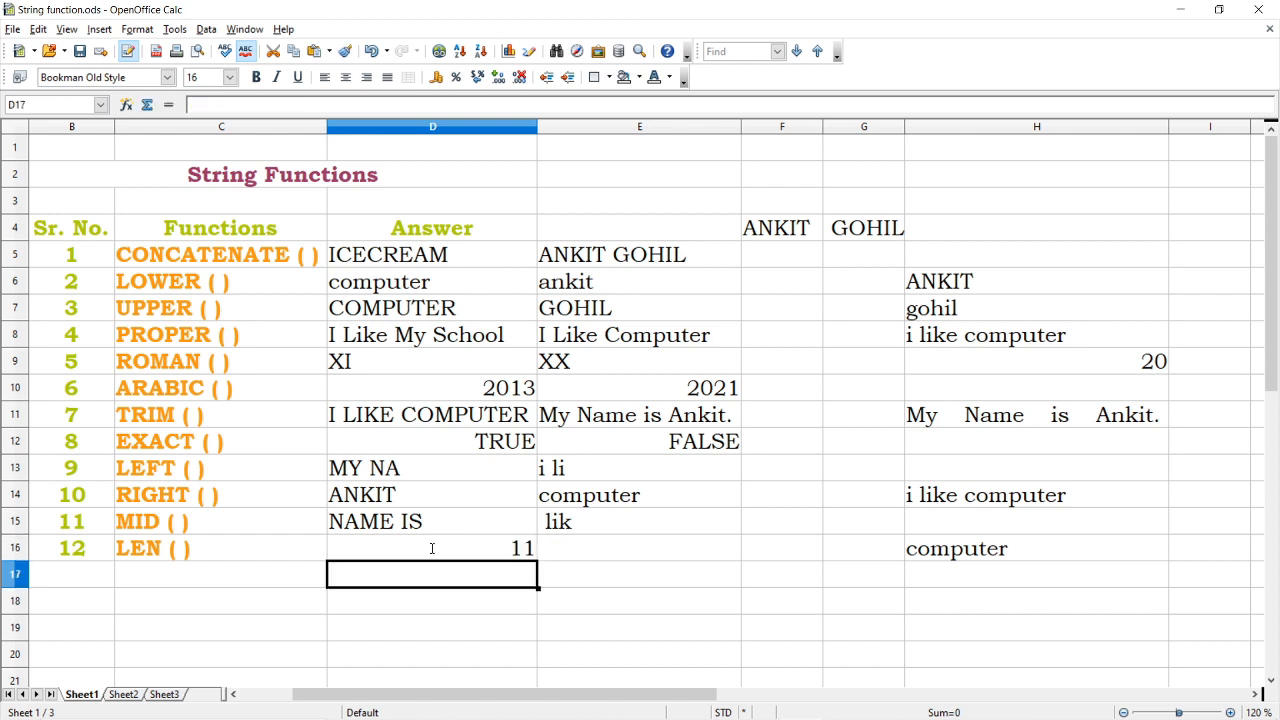
- Re-check D16's LEN formula, confirm it unchanged, and move to E16
click(432, 548)
double_click(432, 548)
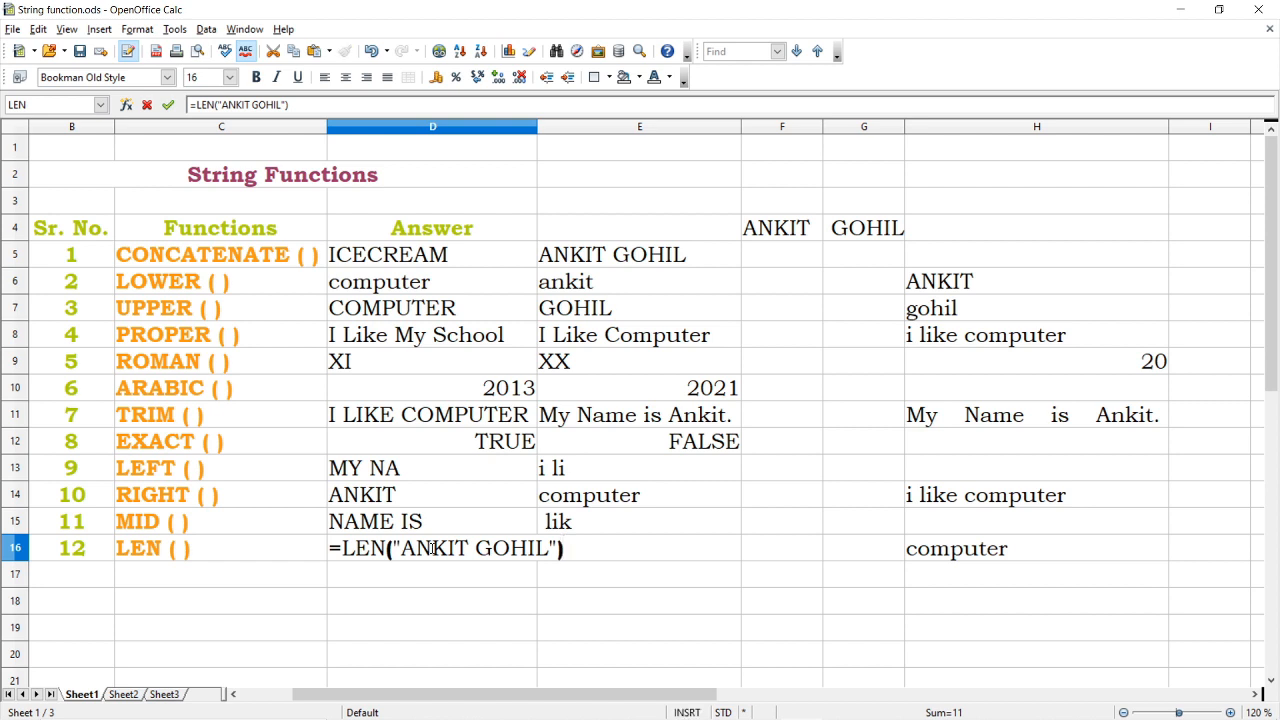
key(Return)
click(432, 548)
key(Right)
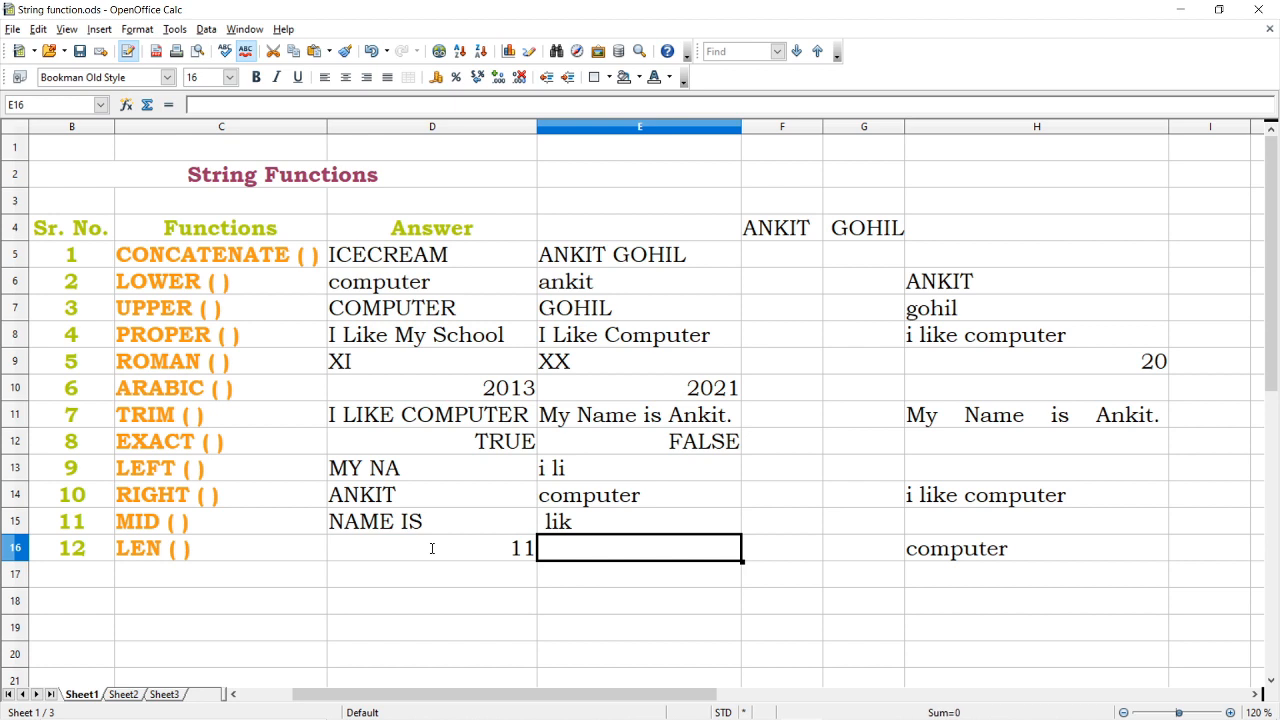
- Enter =LEN(H16) in E16 to count the letters of 'computer', giving 8
text(=LE)
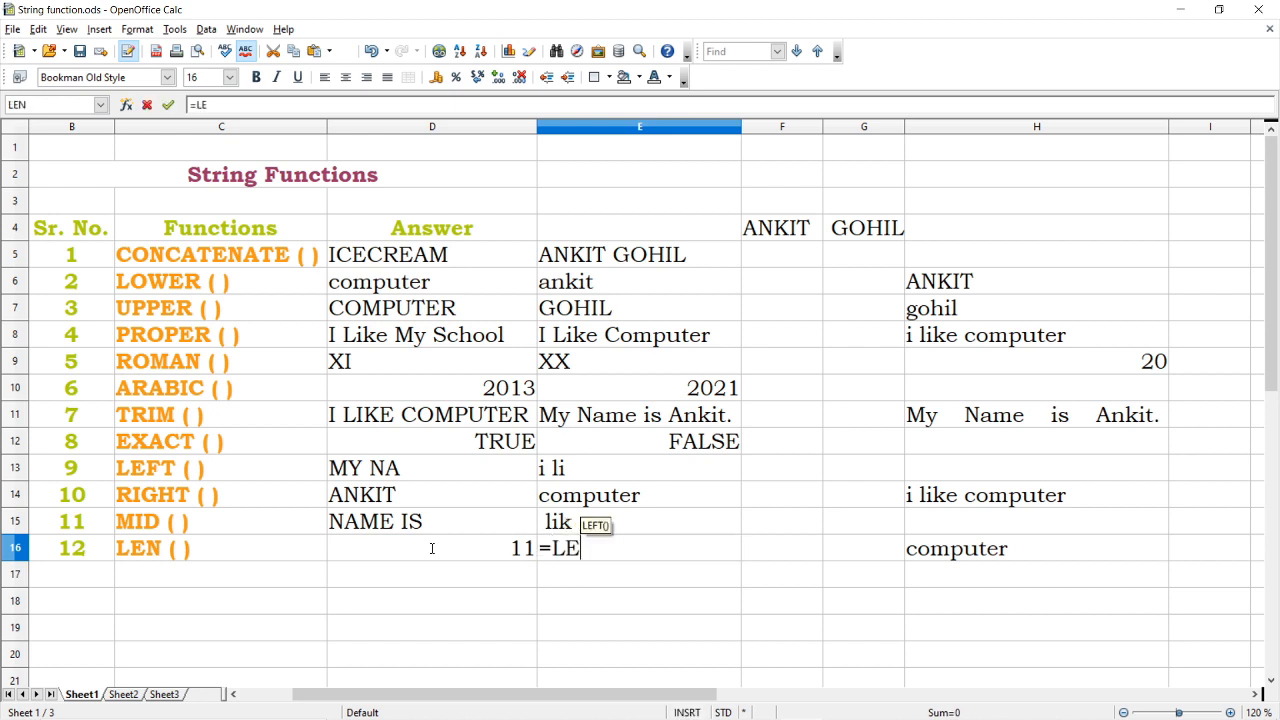
text(N()
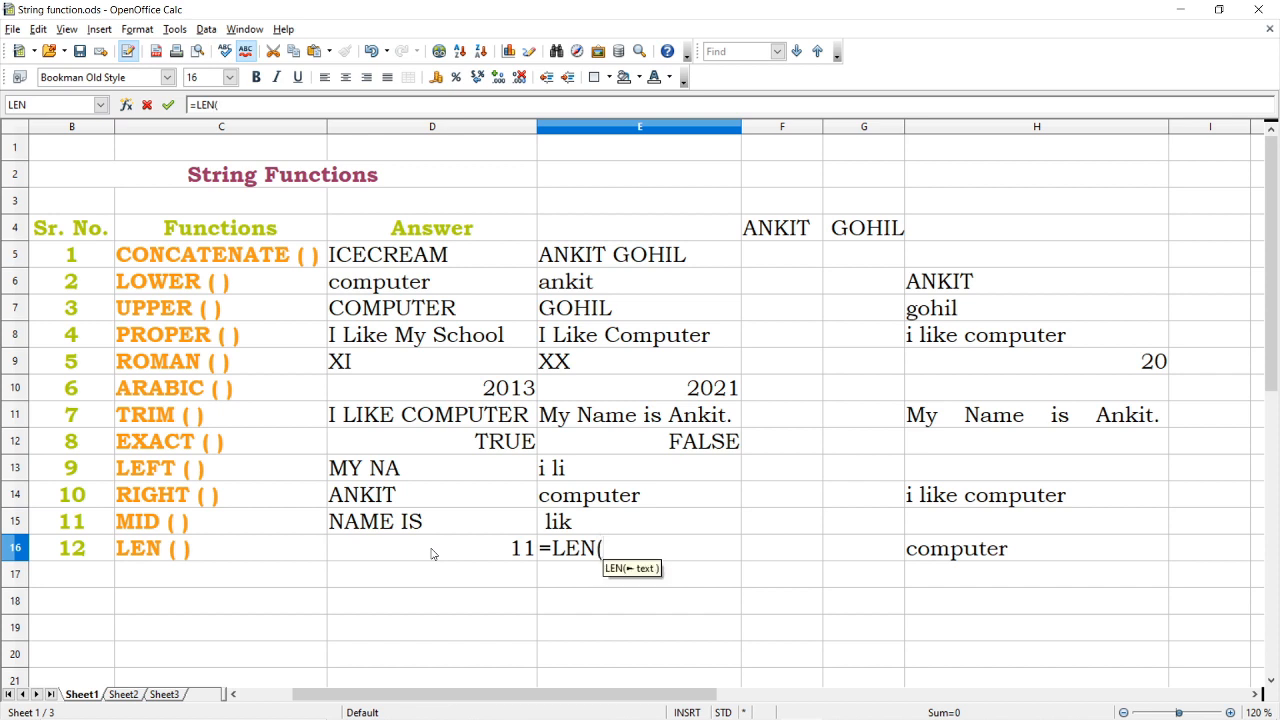
text(H16))
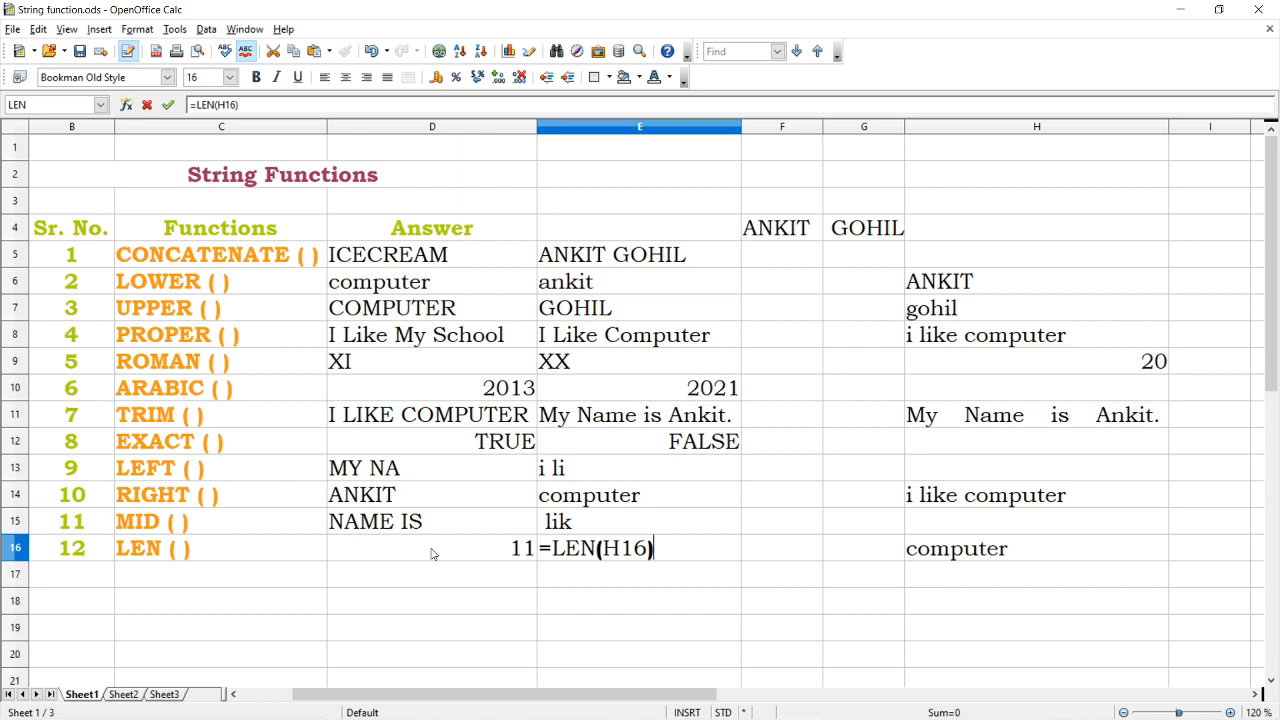
key(Return)
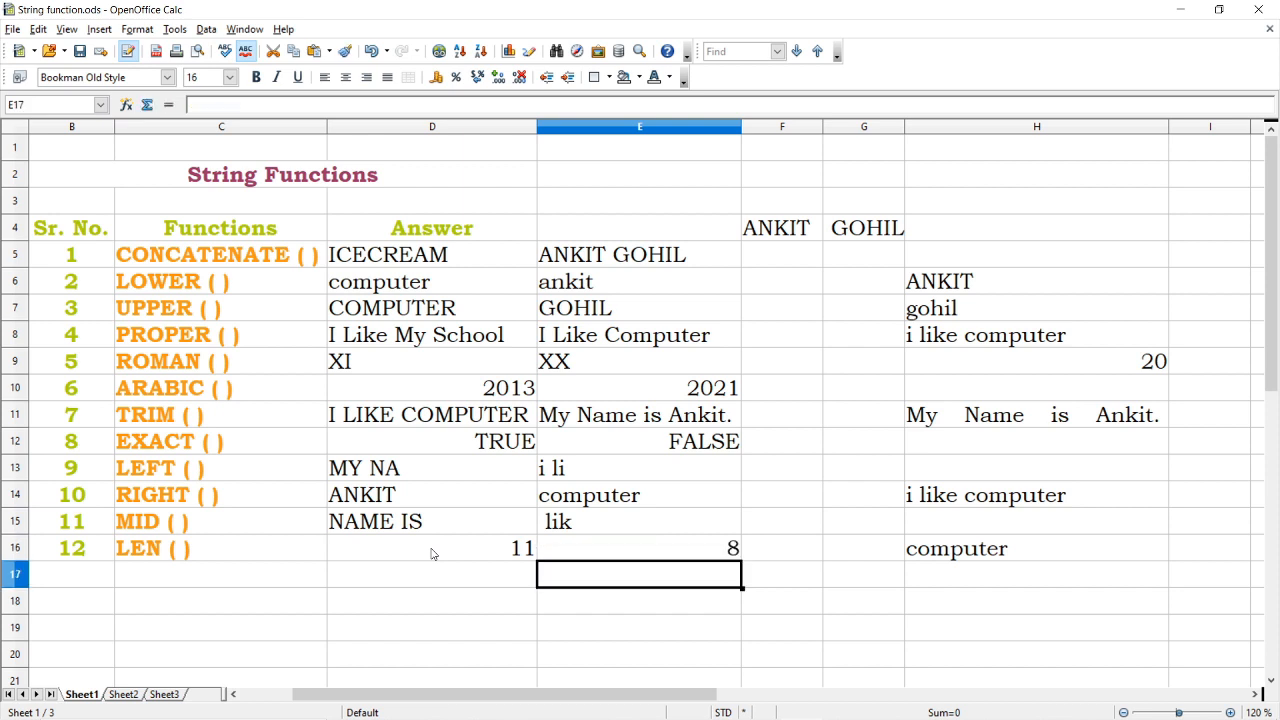